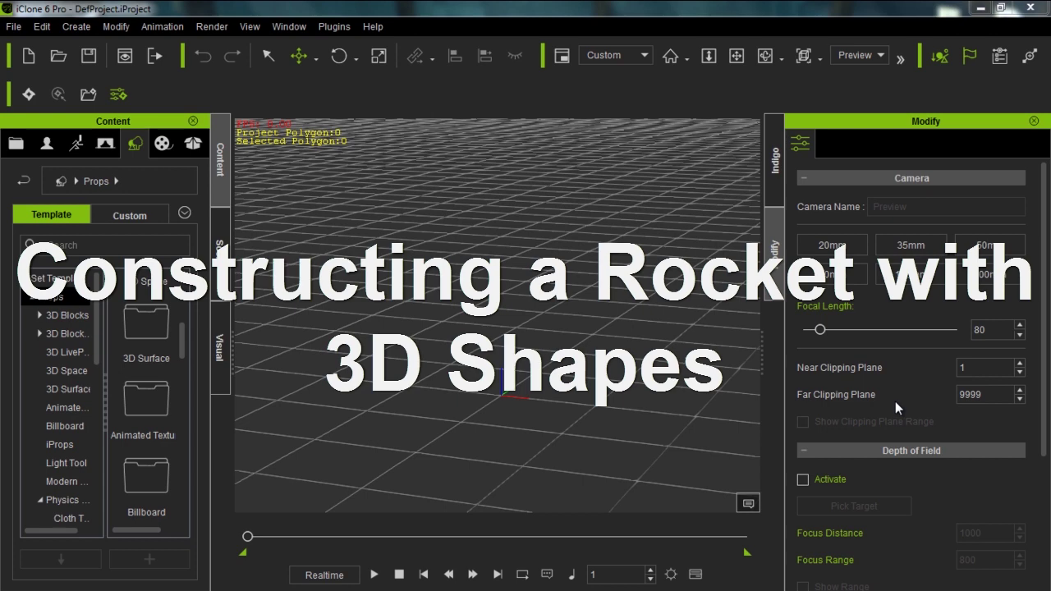
- Add the Cone_001 prop from the 3D Blocks props and raise it to about Z 263.3
left_click(71, 316)
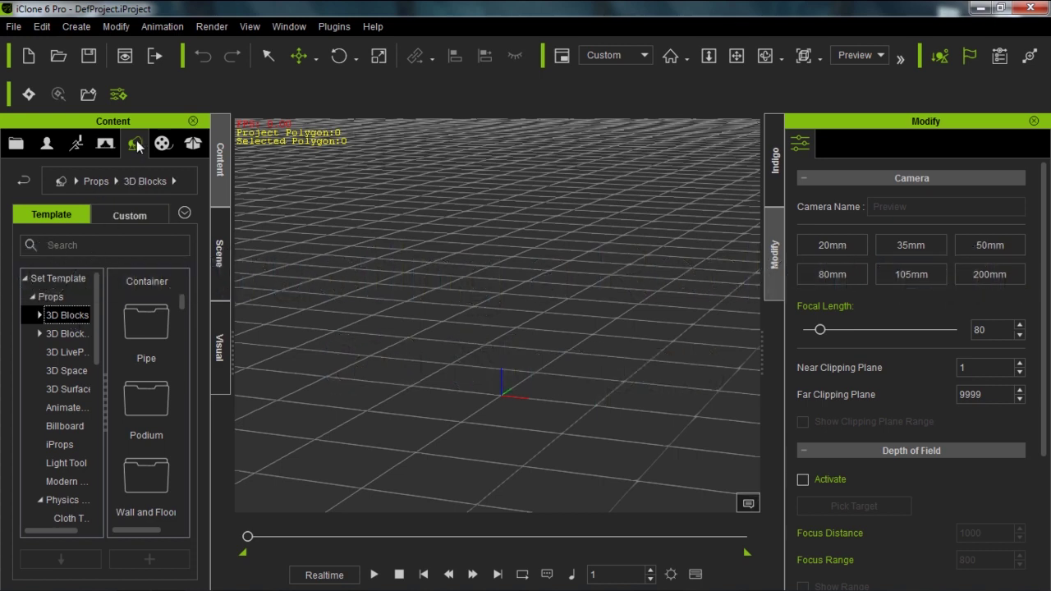
left_click(49, 298)
left_click_drag(54, 302, 66, 319)
left_click_drag(181, 302, 181, 366)
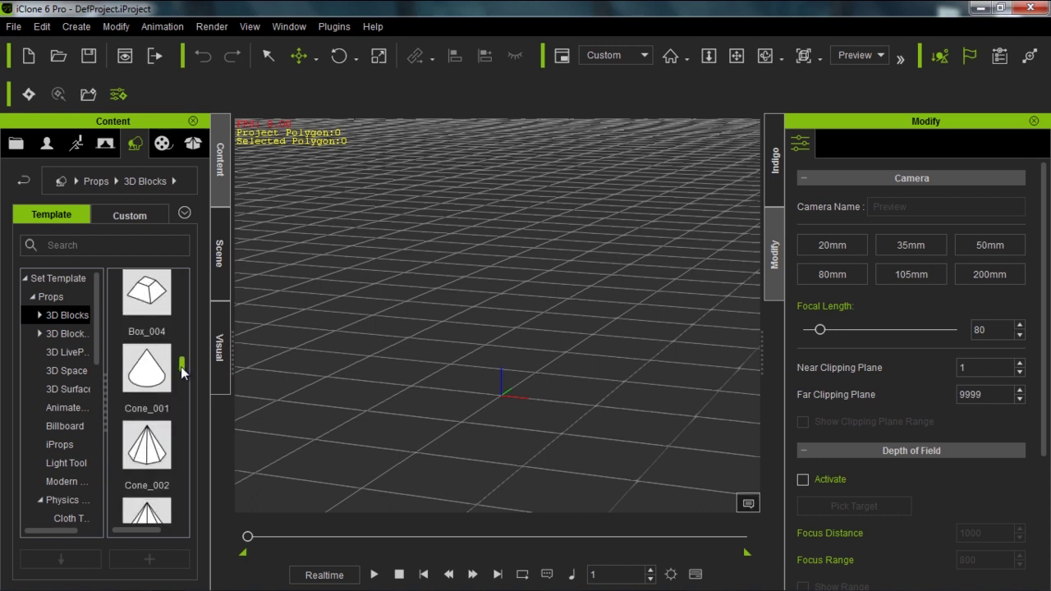
double_click(150, 359)
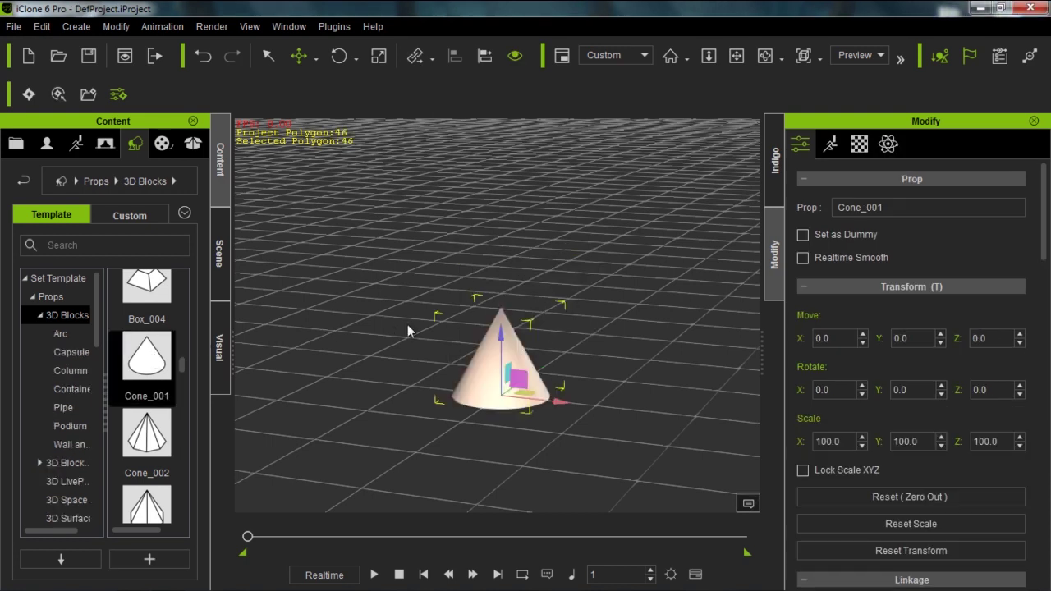
left_click_drag(502, 339, 509, 72)
- Add a Cylinder_001 prop, raise it to about Z 148.6 beneath the cone, and add a second Cylinder_001 at the origin
left_click_drag(183, 370, 185, 426)
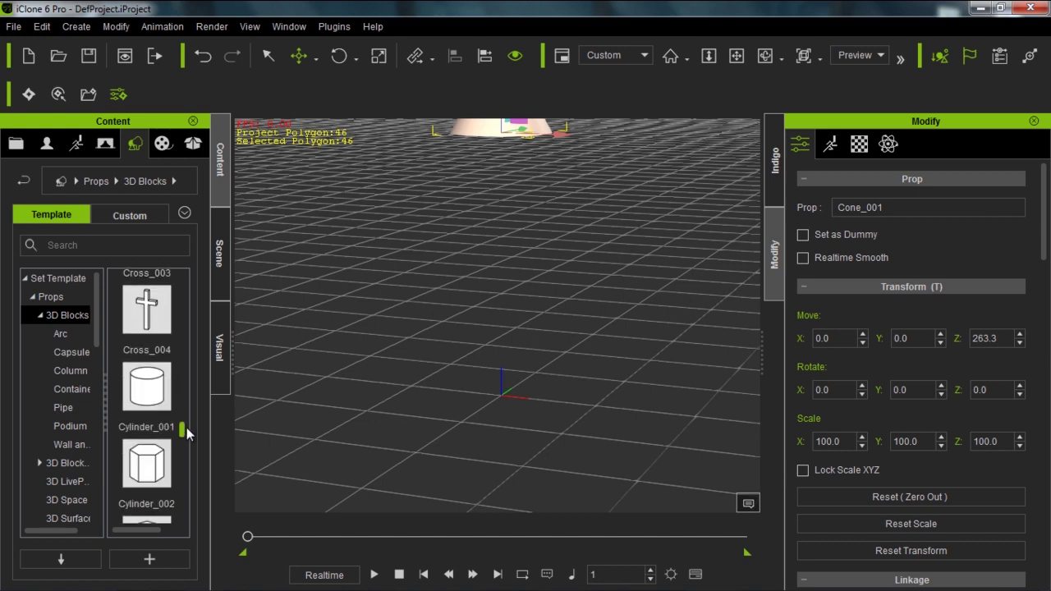
double_click(153, 392)
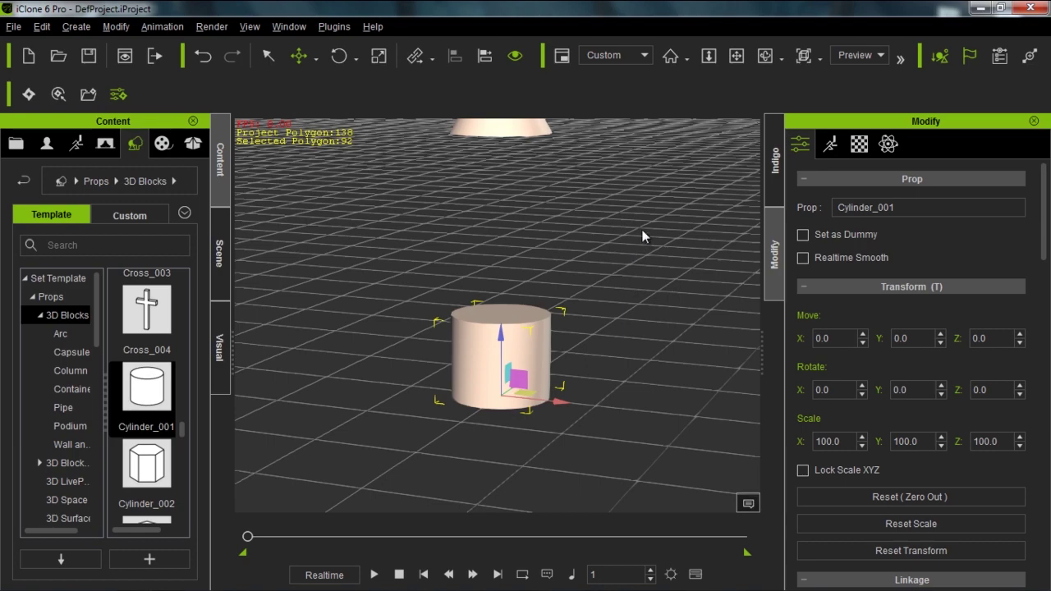
scroll(642, 239, "down", 5)
right_click_drag(542, 216, 512, 275)
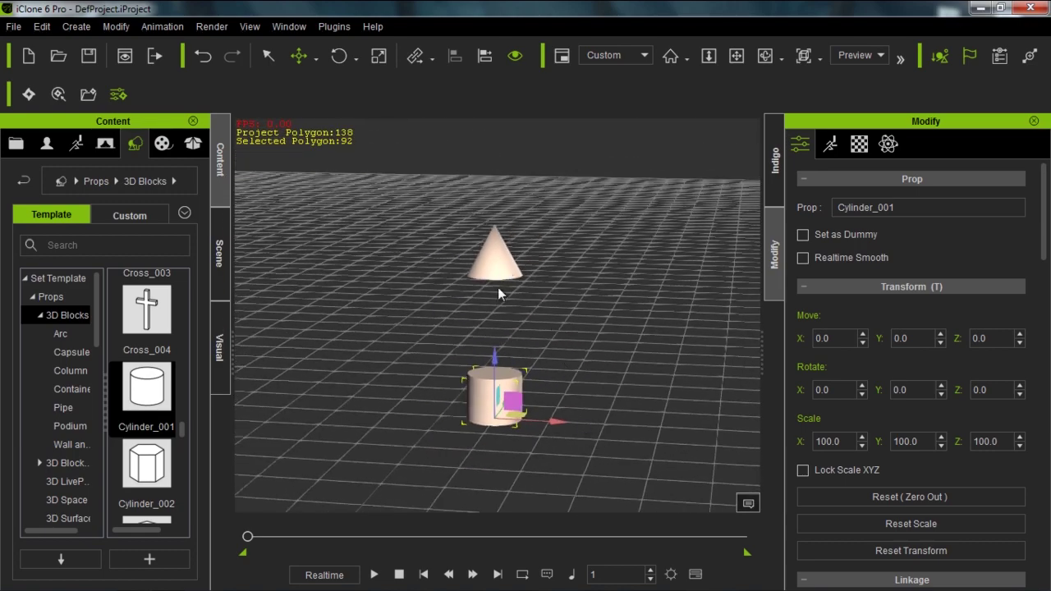
left_click_drag(494, 357, 495, 279)
mouse_move(483, 391)
right_mouse_down()
mouse_move(487, 357)
mouse_move(489, 391)
right_mouse_up()
double_click(148, 386)
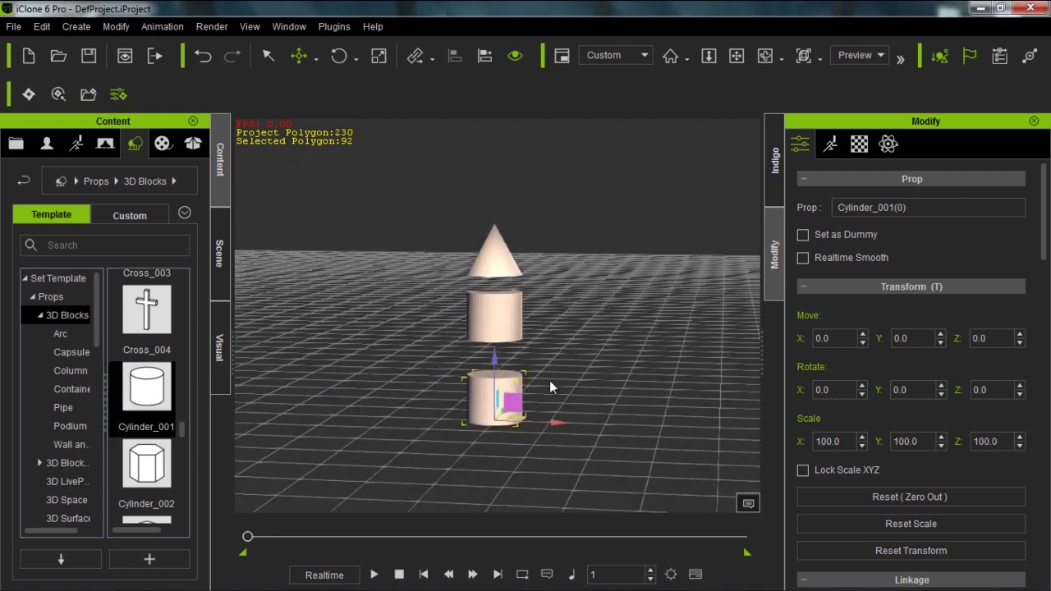
- Scale the middle cylinder uniformly to about 57, and stretch its Z scale to about 254.8 for the rocket body
scroll(580, 445, "up", 3)
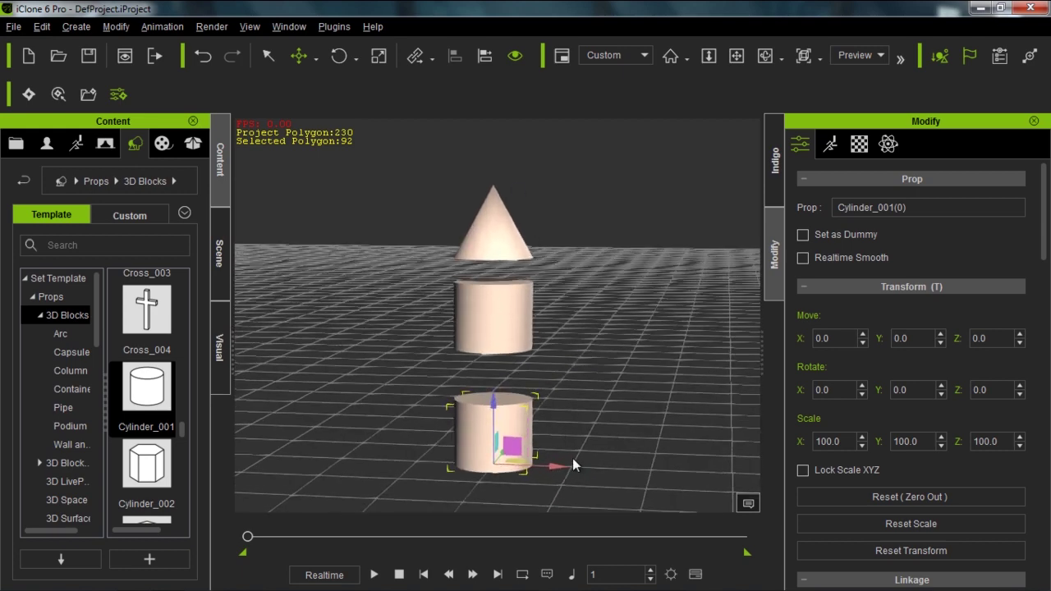
left_click(497, 321)
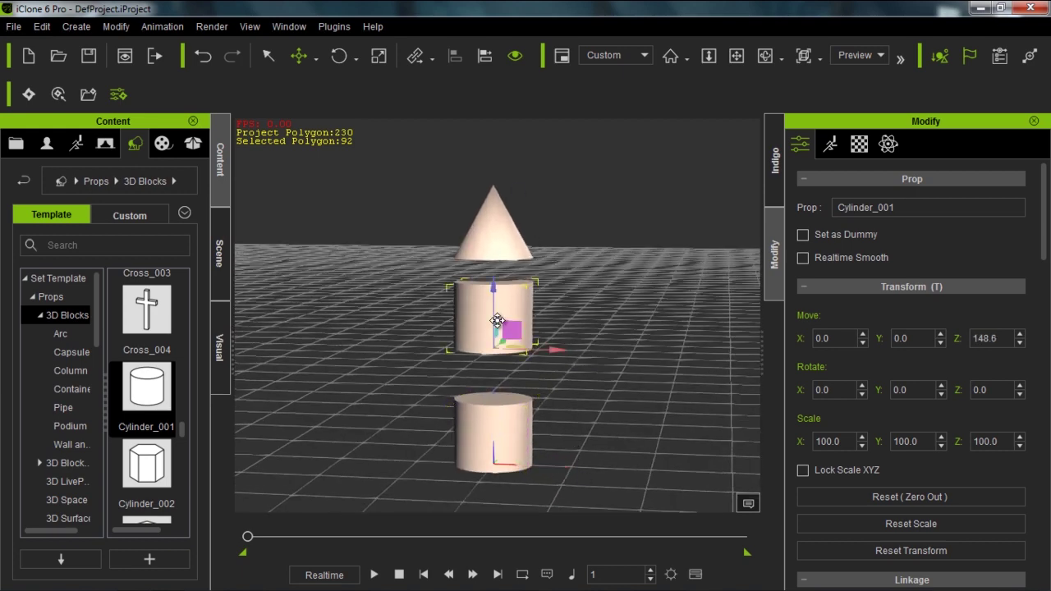
key("r")
left_click_drag(493, 348, 449, 435)
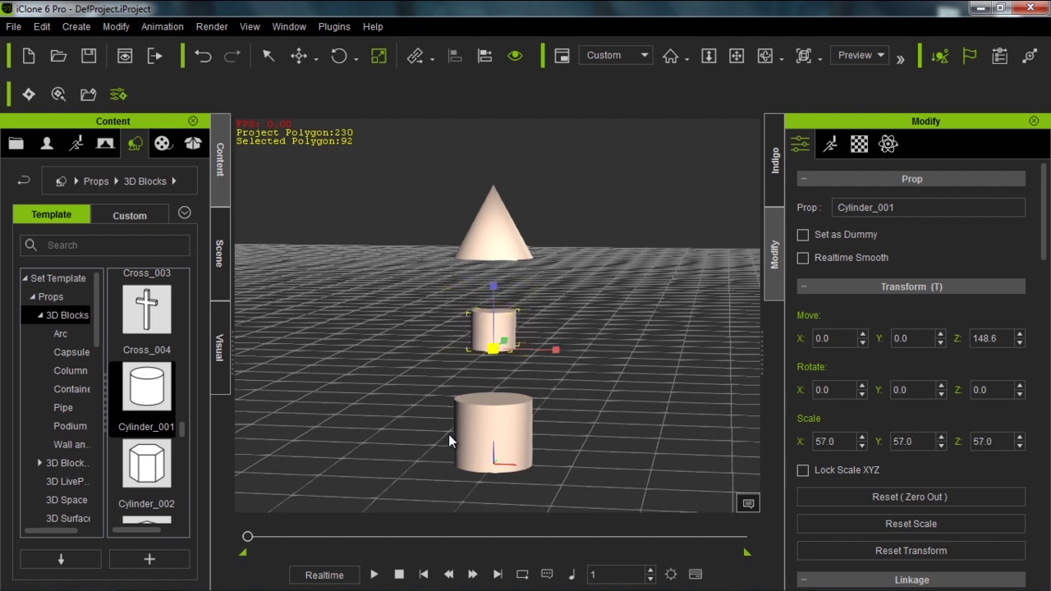
left_click_drag(492, 287, 513, 53)
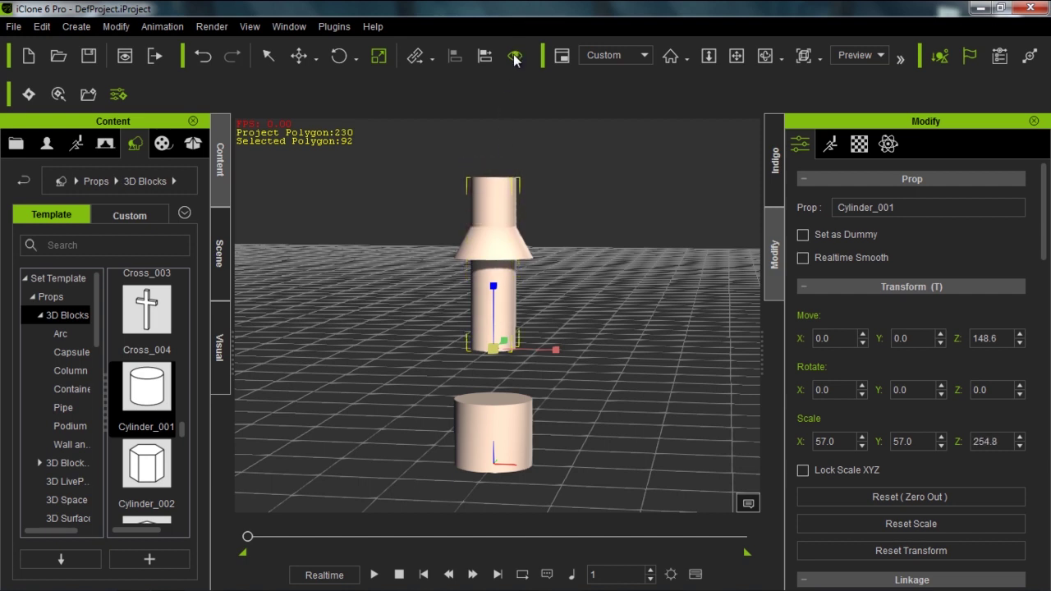
- Shrink the lowest cylinder uniformly to about 17, and stretch its Z scale to about 167.5 to form a thin stick
scroll(540, 357, "up", 5)
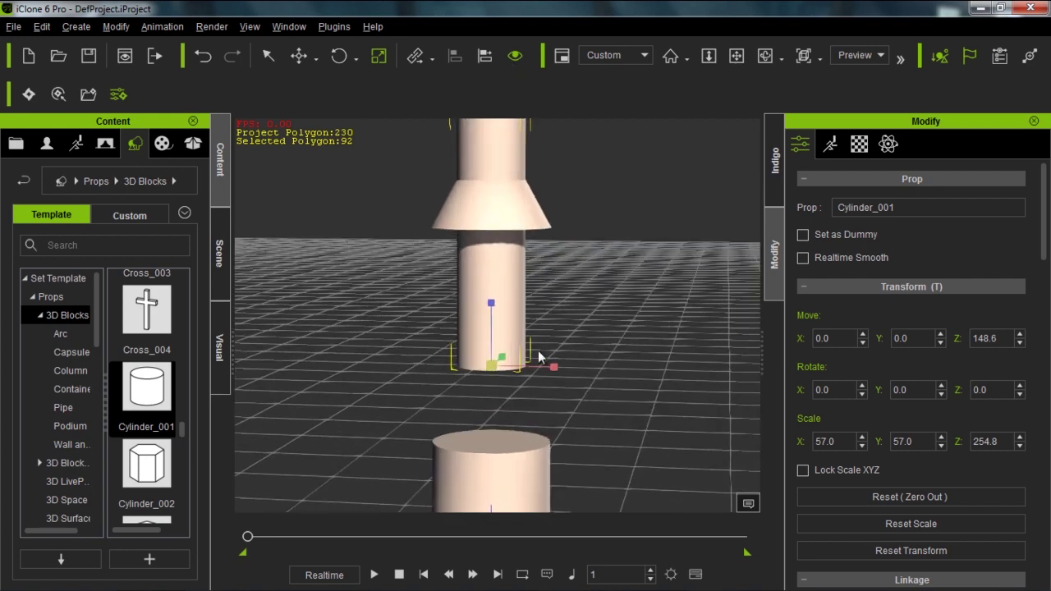
scroll(520, 284, "down", 5)
left_click(515, 354)
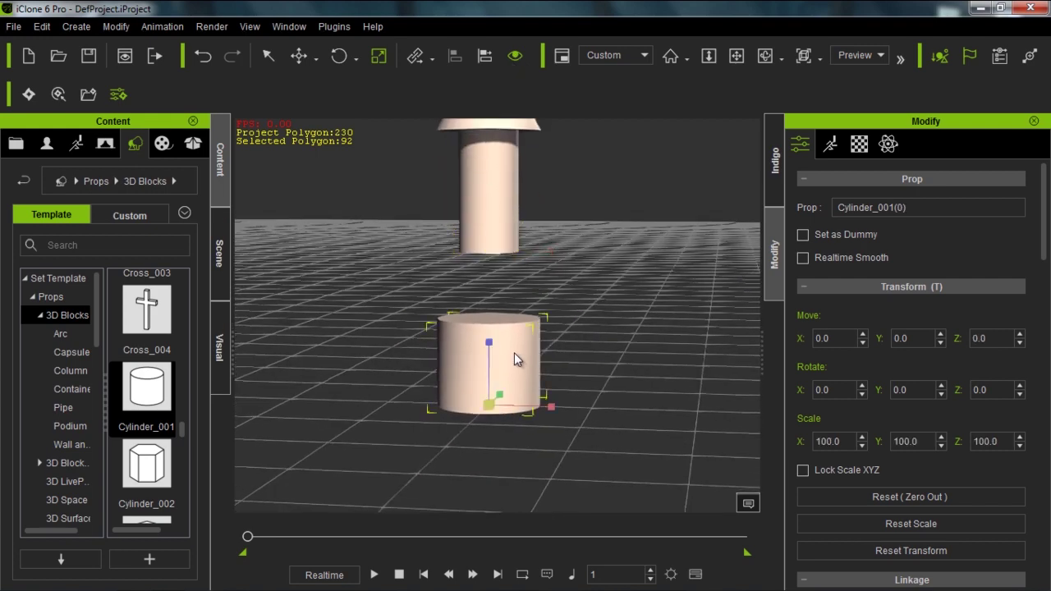
left_click_drag(489, 403, 435, 501)
left_click_drag(492, 412, 445, 471)
mouse_move(489, 403)
left_mouse_down()
mouse_move(473, 429)
mouse_move(481, 416)
left_mouse_up()
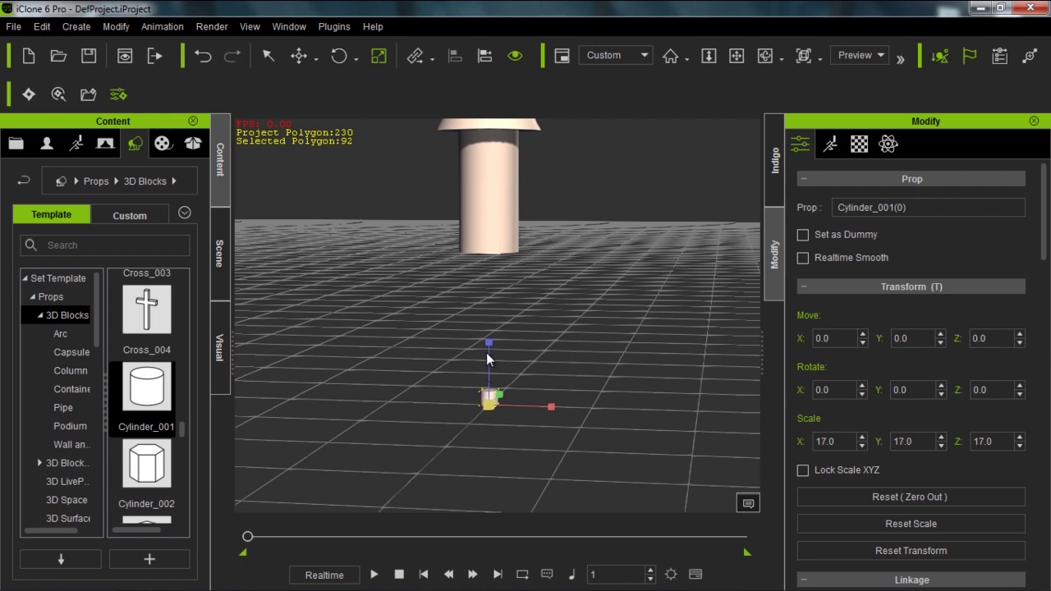
left_click_drag(488, 342, 478, 204)
- Raise the cone clear above the body cylinder, to about Z 394.5
scroll(486, 232, "down", 2)
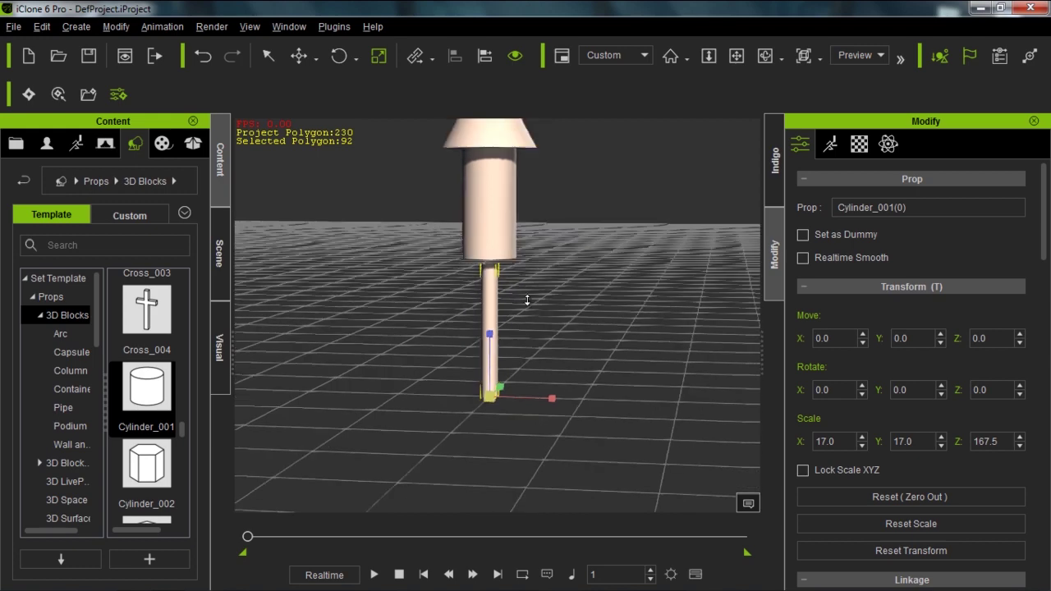
right_click_drag(486, 232, 500, 318)
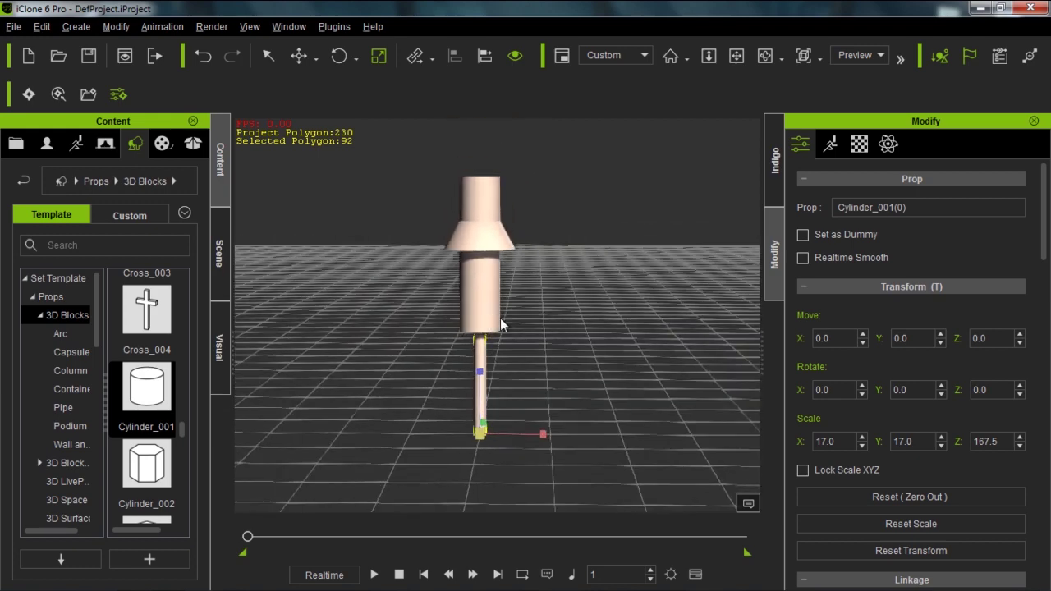
left_click(488, 238)
left_click_drag(459, 170, 477, 83)
- Enable Snap to Model in the preferences
right_click_drag(517, 320, 519, 308)
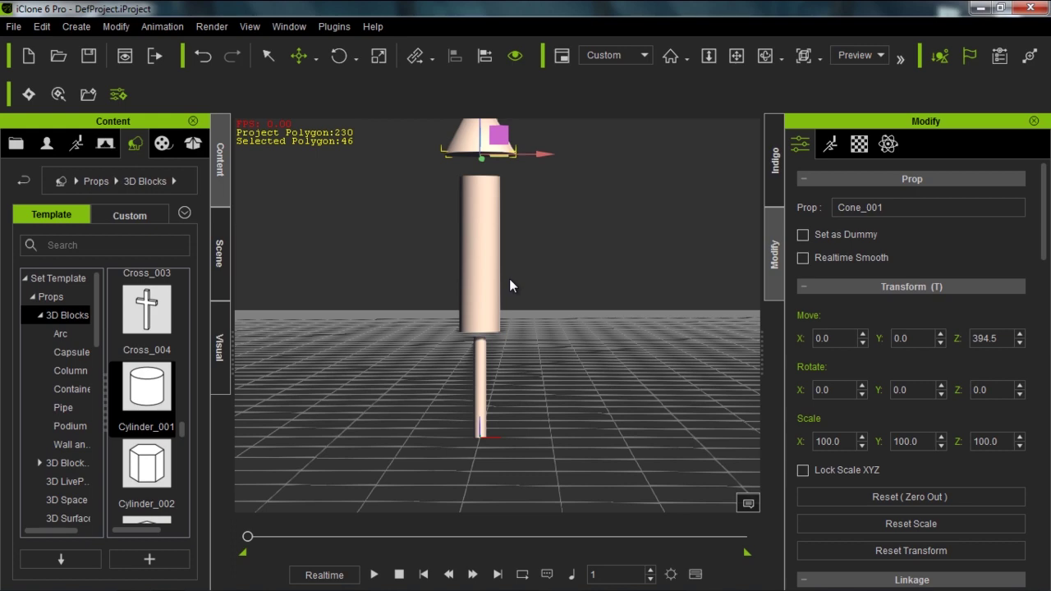
middle_click_drag(517, 271, 516, 313)
right_click_drag(515, 312, 552, 306)
right_click_drag(537, 255, 511, 300)
middle_click_drag(510, 299, 498, 324)
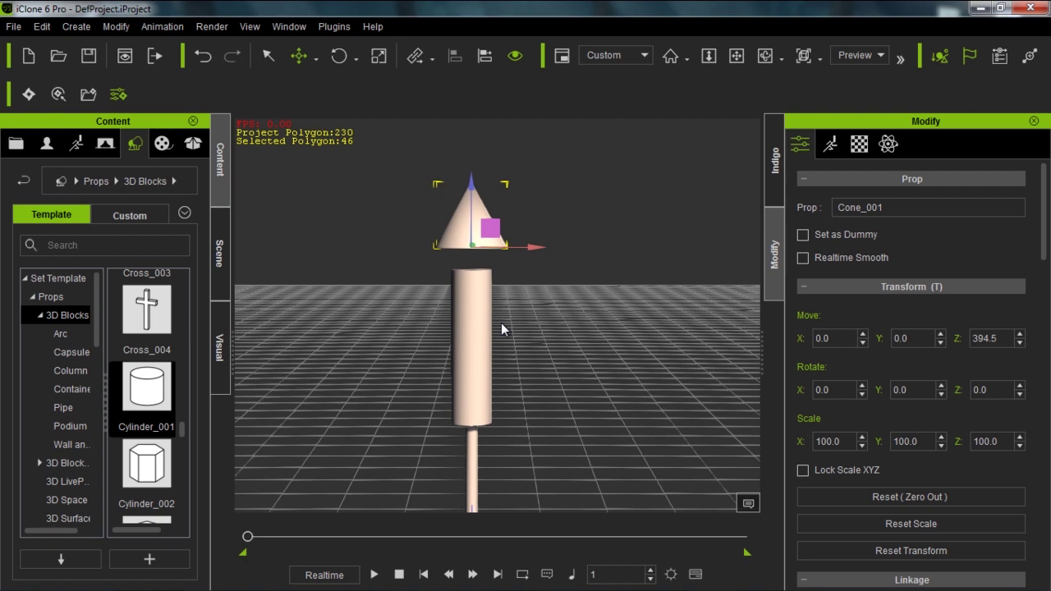
key("F12")
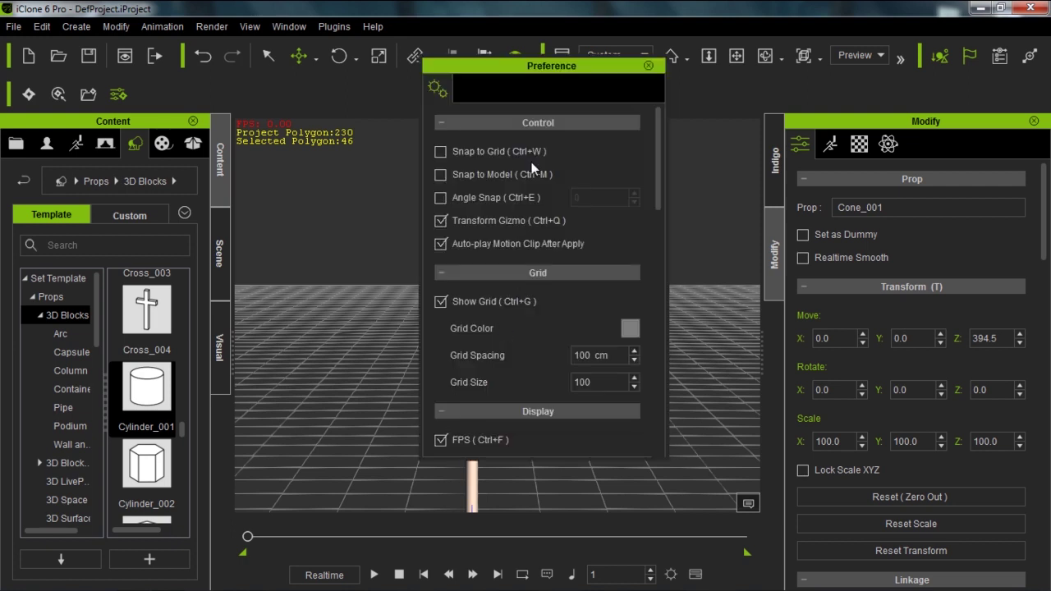
left_click(440, 174)
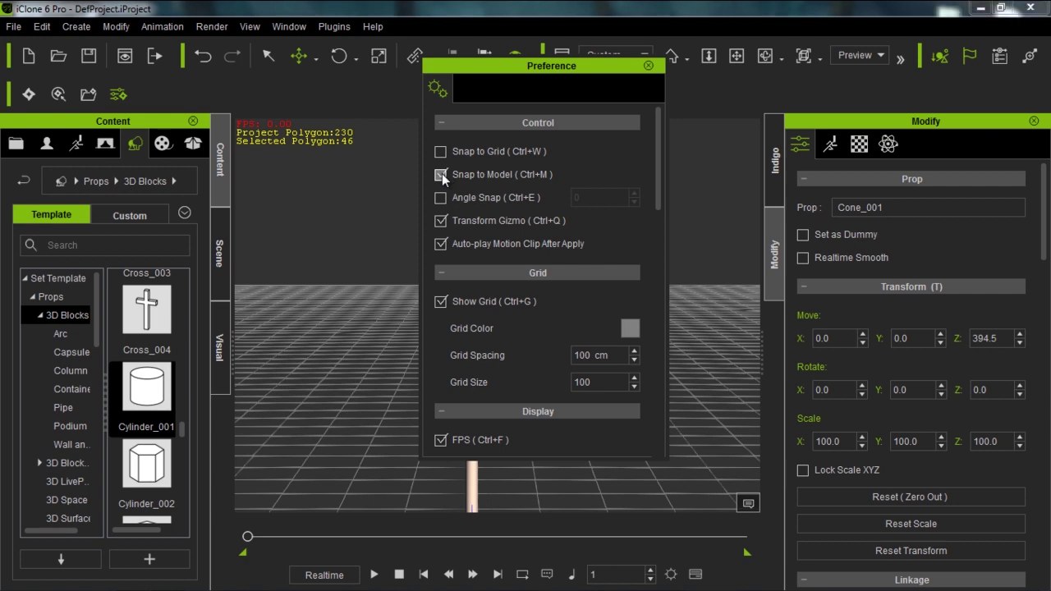
left_click(648, 66)
- Snap the body cylinder up to the cone's base at about Z 179.3, and the thin stick to the body's underside at about Z 37.4
left_click(484, 332)
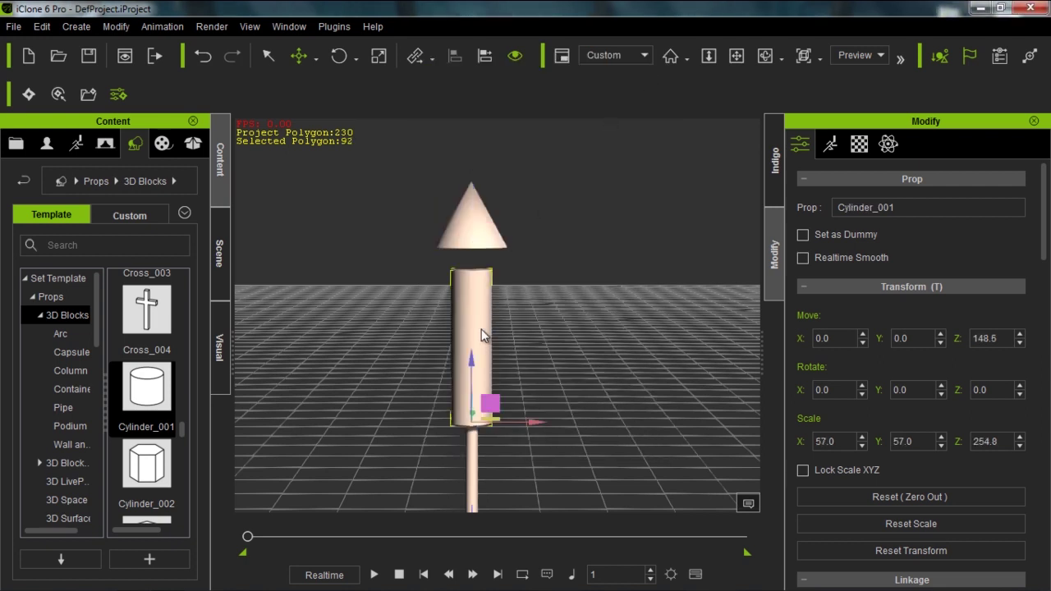
left_click_drag(475, 358, 472, 340)
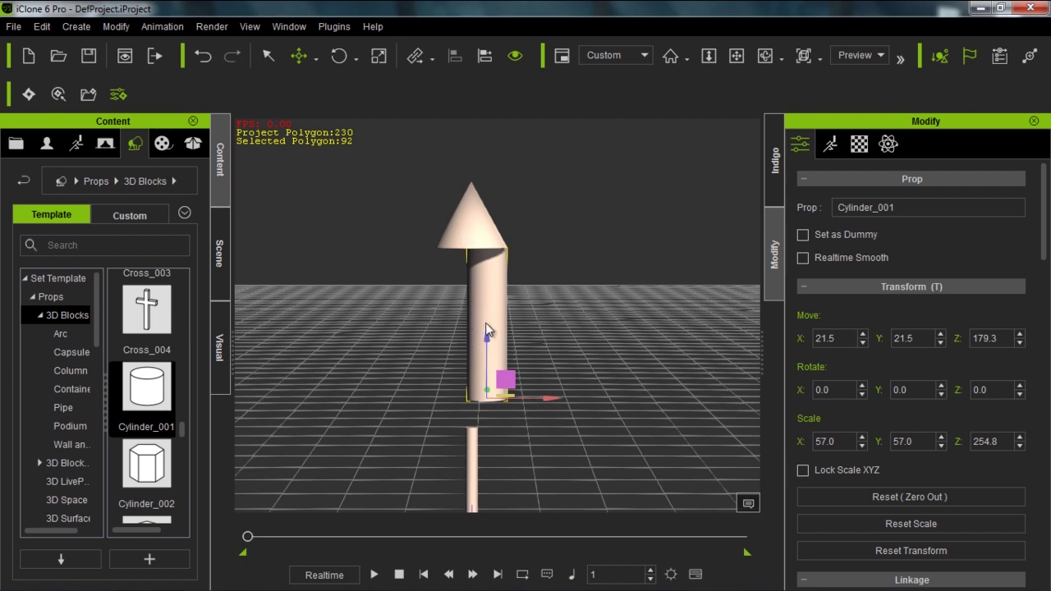
left_click(472, 446)
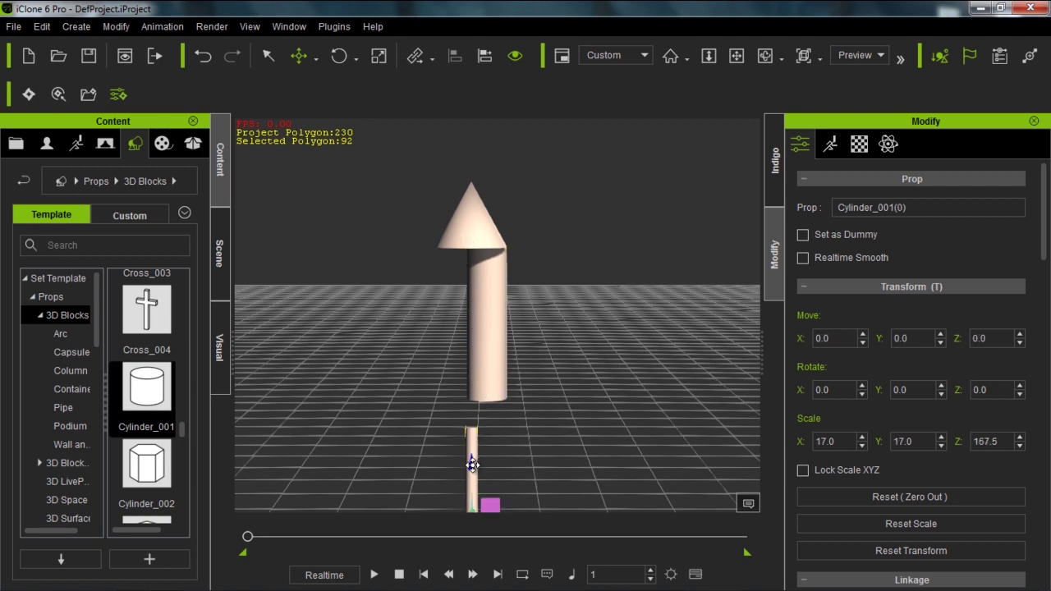
left_click_drag(472, 465, 472, 443)
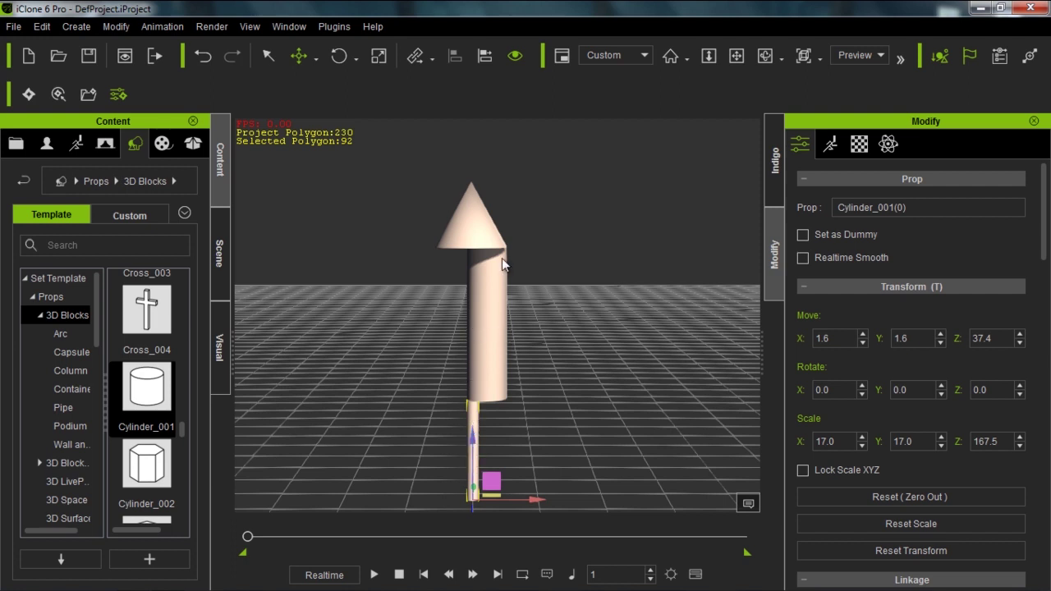
- Disable Snap to Model in the preferences
key("F2")
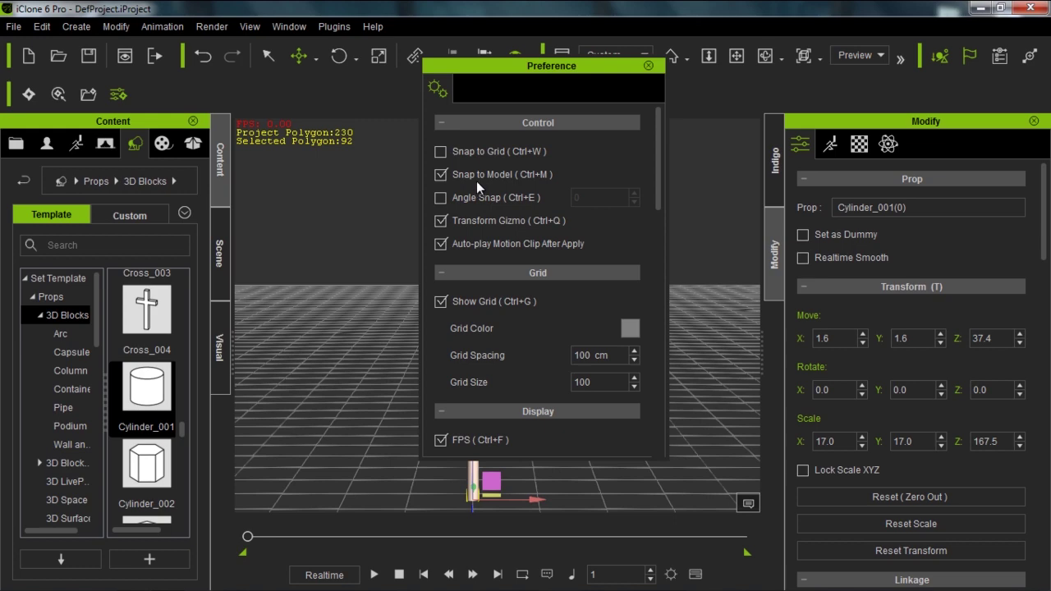
left_click(440, 174)
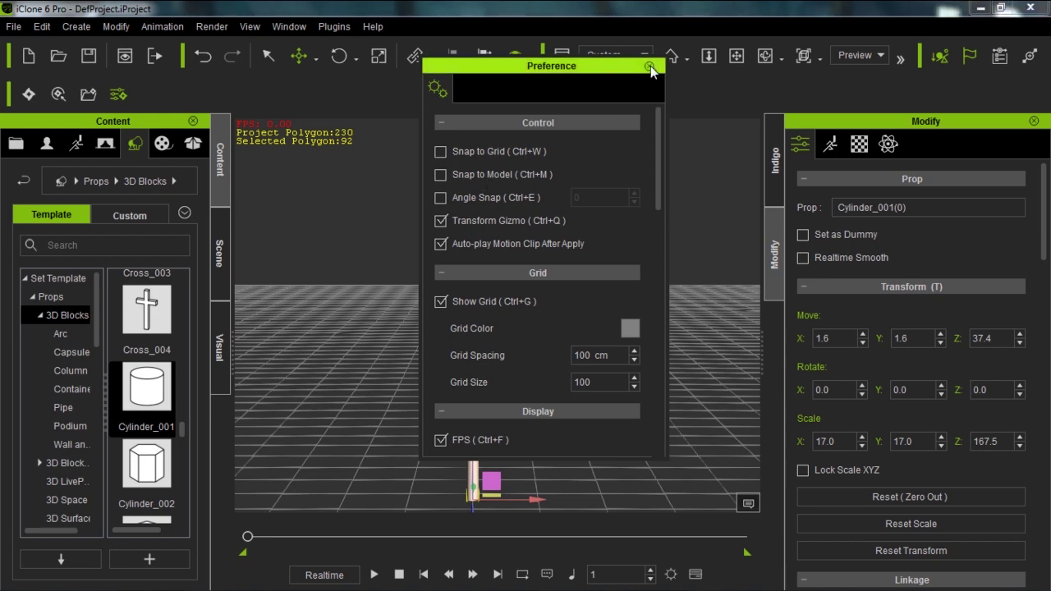
left_click(649, 67)
- Select the stick, body cylinder and cone together and align them on the X and Y axes only
right_click_drag(570, 346, 486, 346)
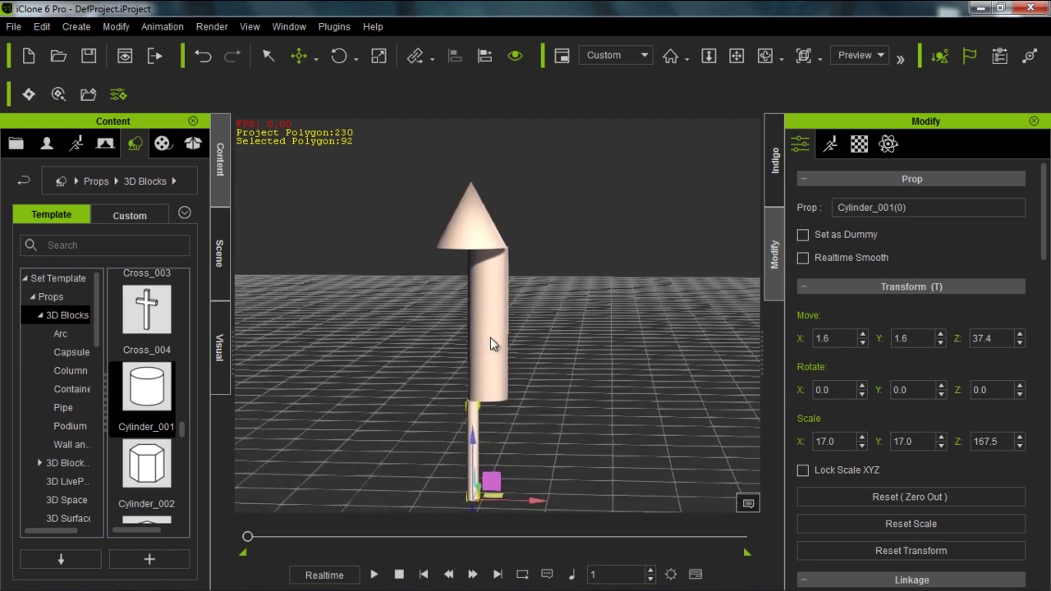
left_click(487, 274)
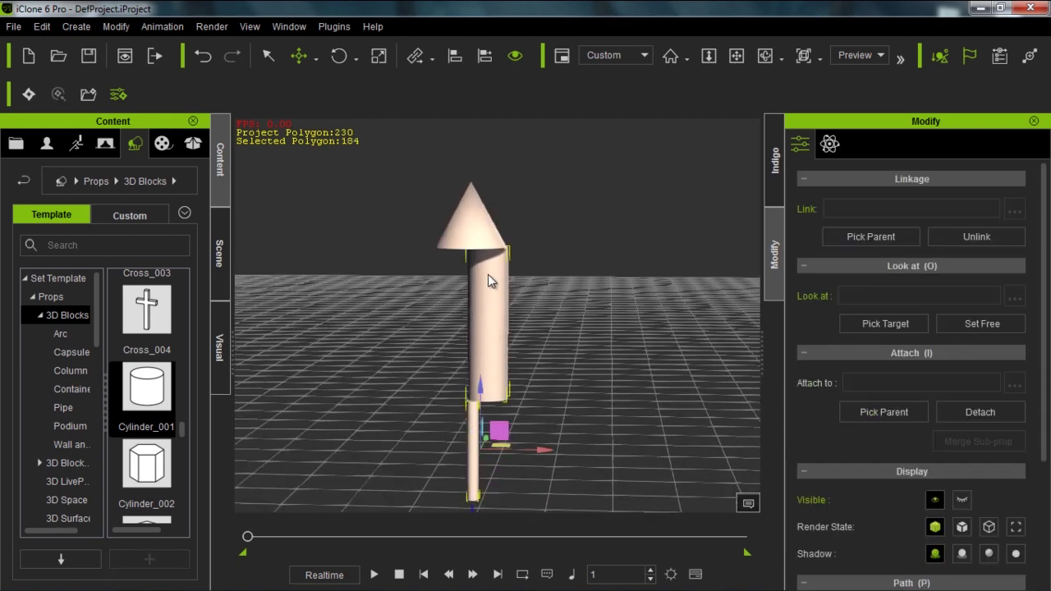
left_click(476, 220)
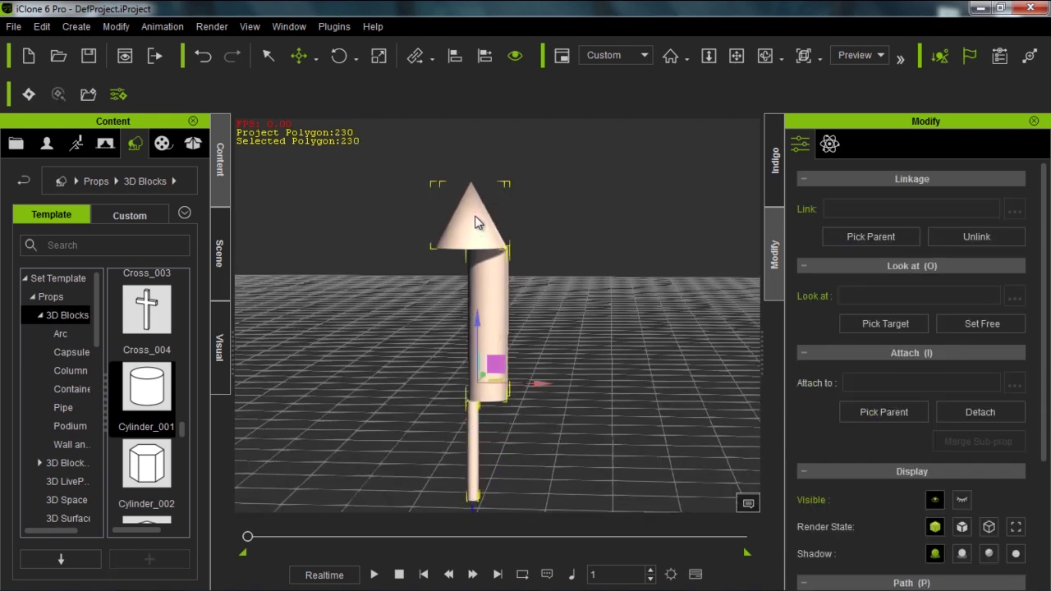
left_click(455, 56)
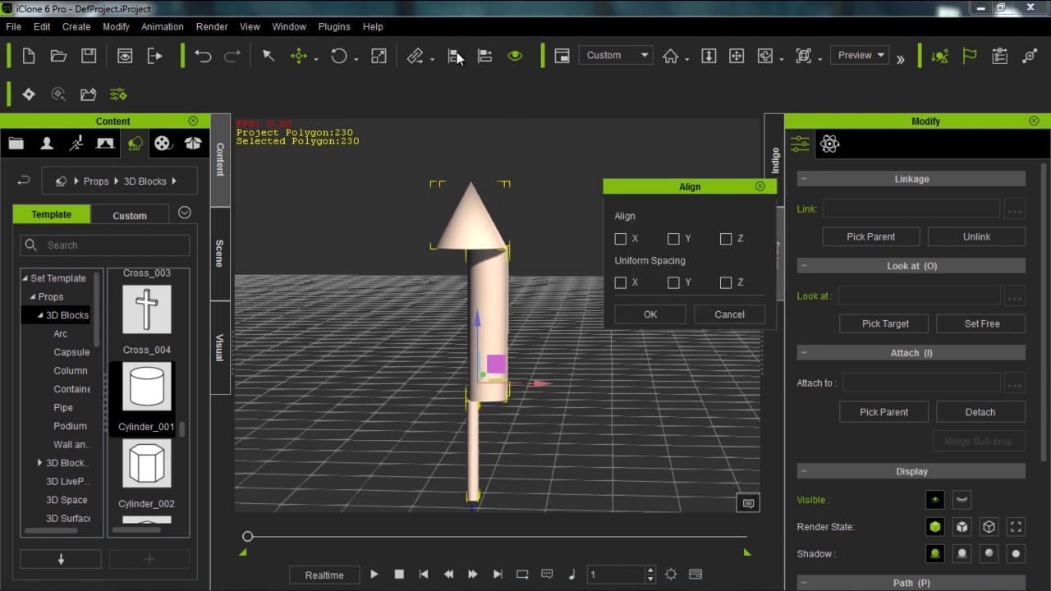
left_click(620, 238)
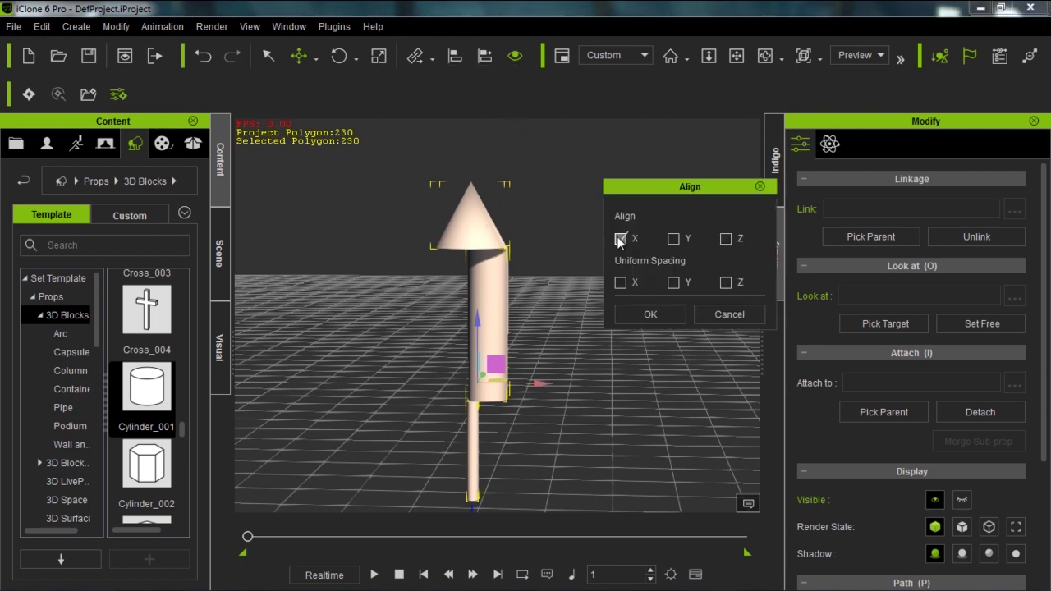
left_click(674, 239)
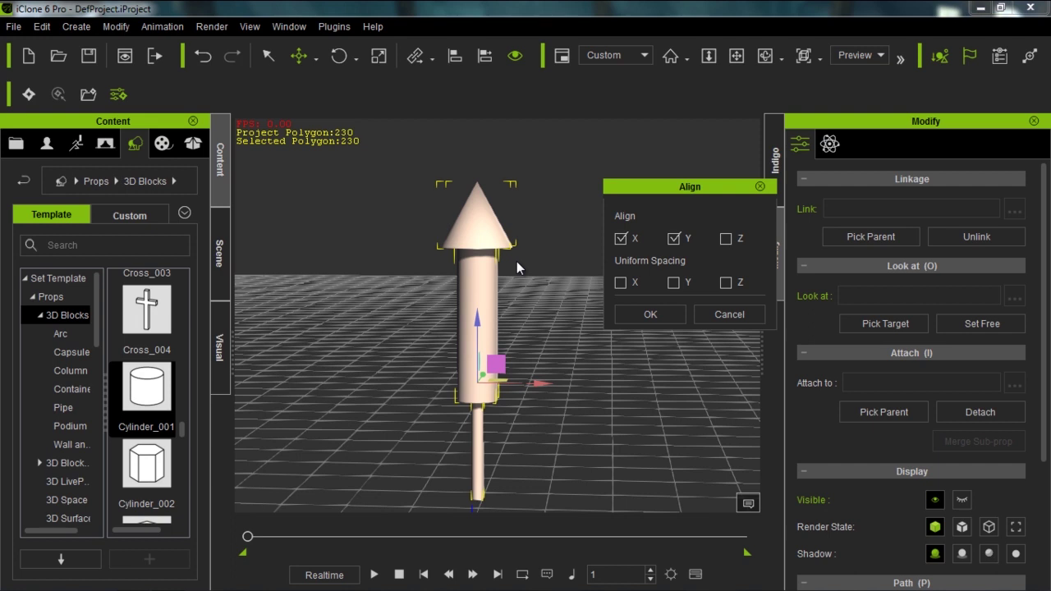
left_click(725, 238)
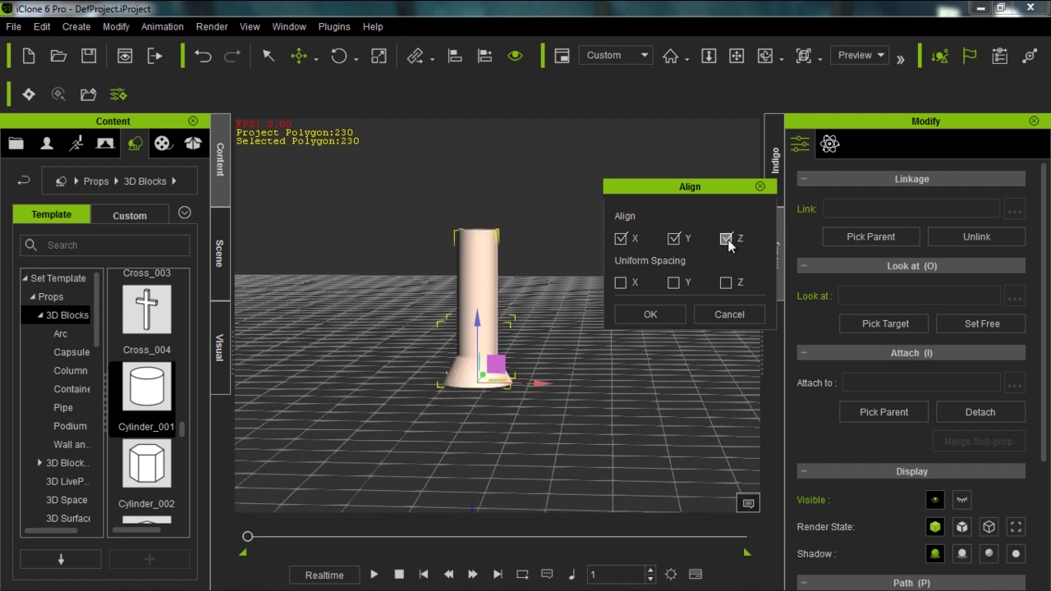
left_click(728, 241)
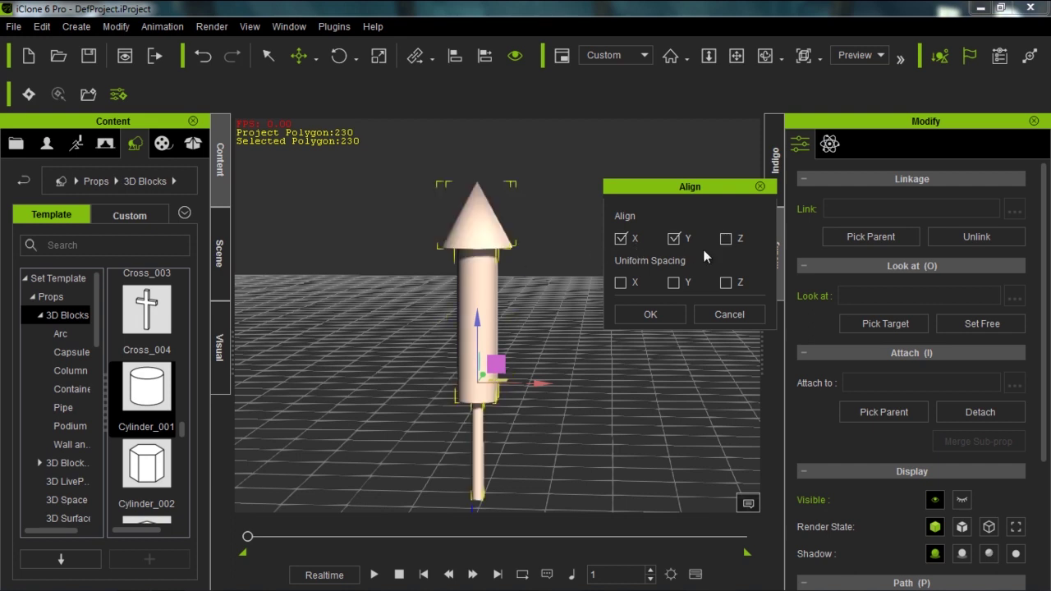
left_click(650, 315)
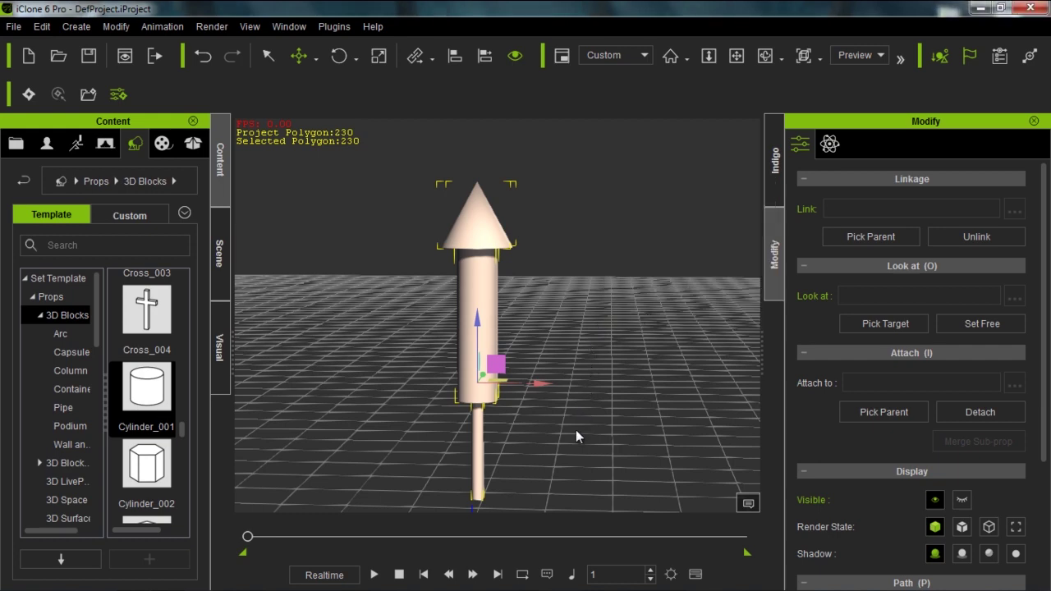
- Move the thin stick sideways along the X axis to about 23.9, off the body cylinder's centre
right_click_drag(588, 457, 582, 352)
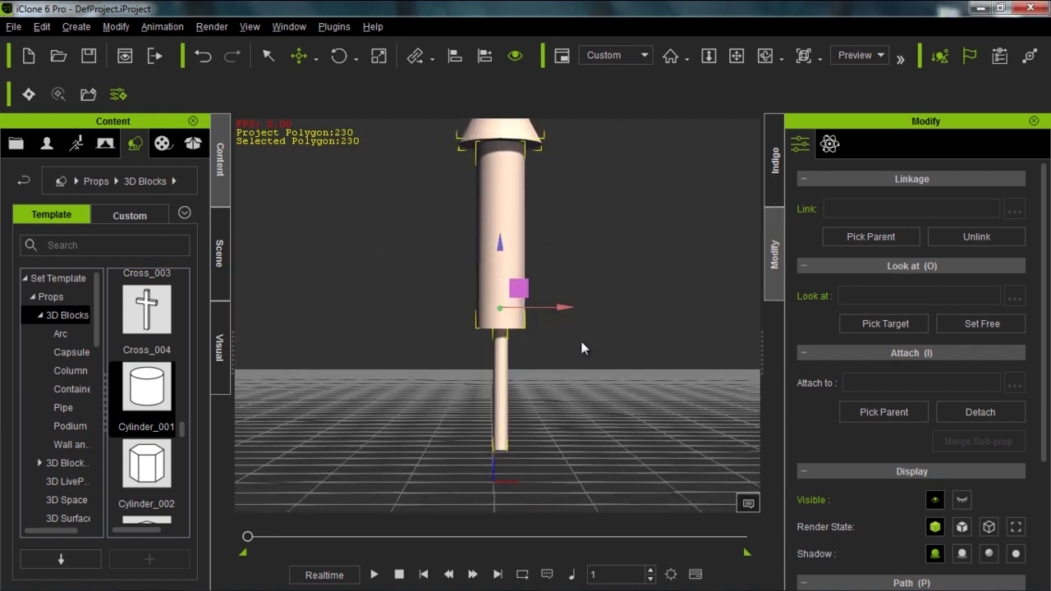
left_click(501, 371)
left_click_drag(558, 448, 574, 448)
scroll(571, 246, "down", 5)
middle_click_drag(571, 289, 569, 267)
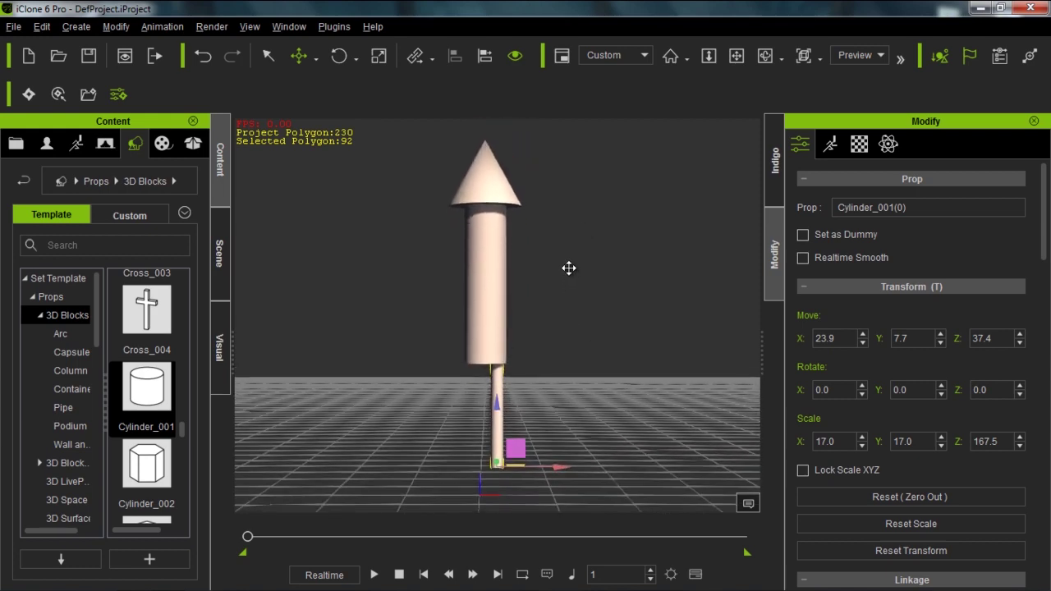
- Set the cone's diffuse color to red and the body cylinder's diffuse color to blue (#6879e5)
left_click(219, 253)
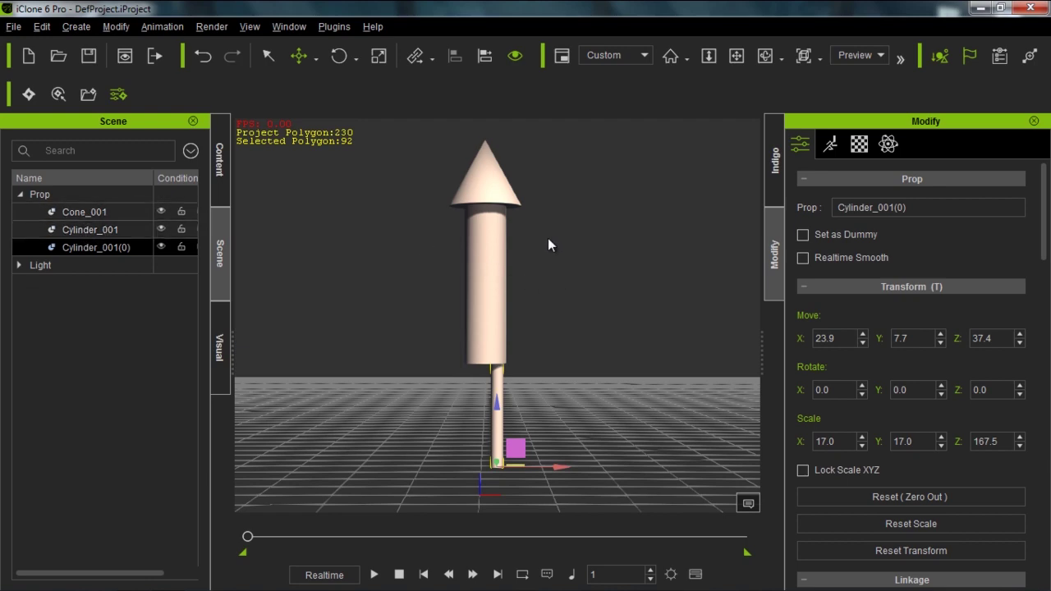
right_click_drag(548, 245, 509, 212)
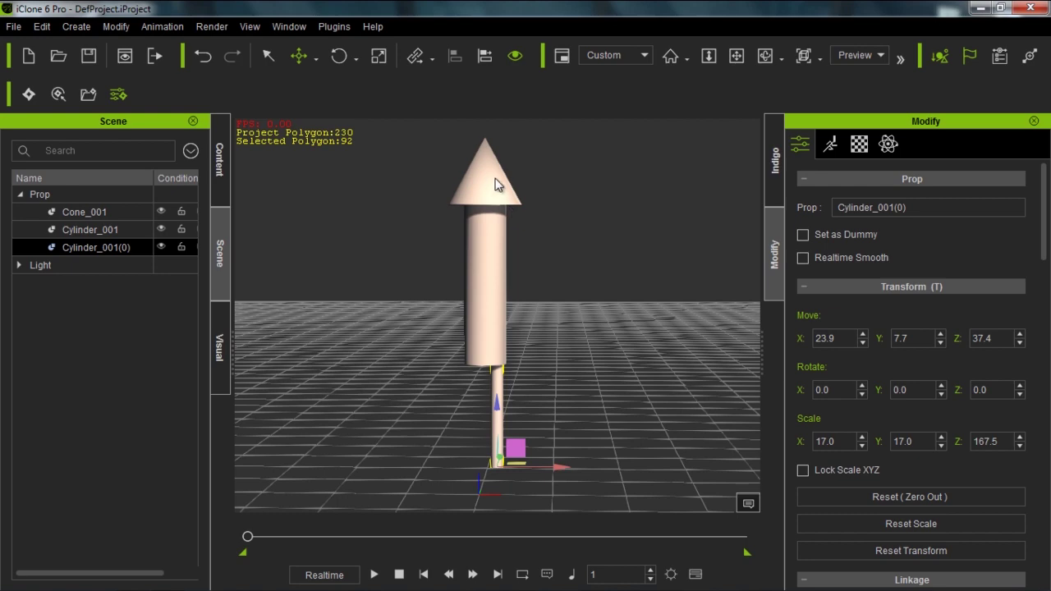
left_click(509, 205)
left_click(859, 145)
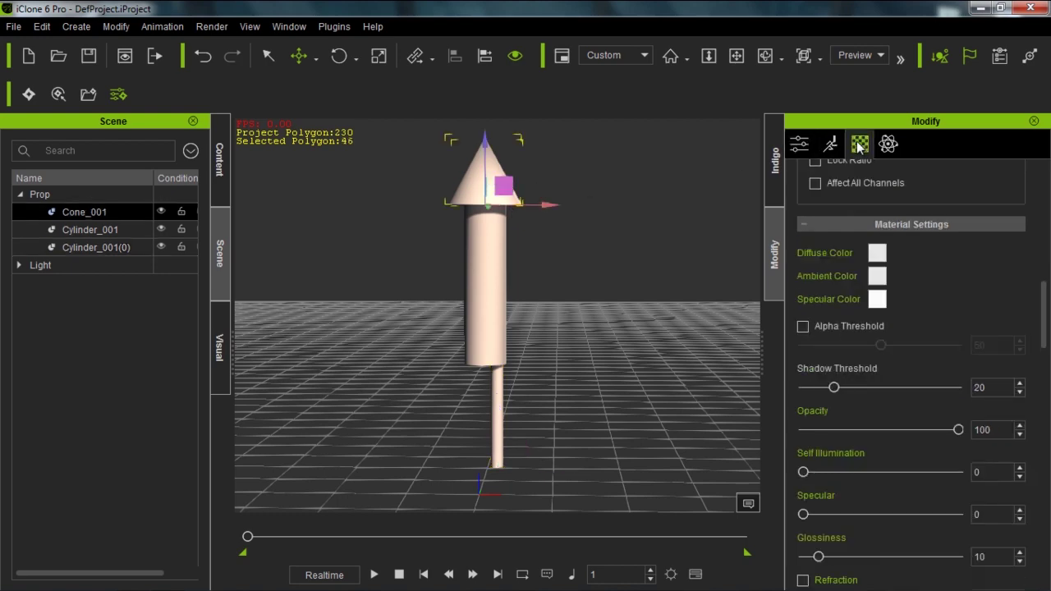
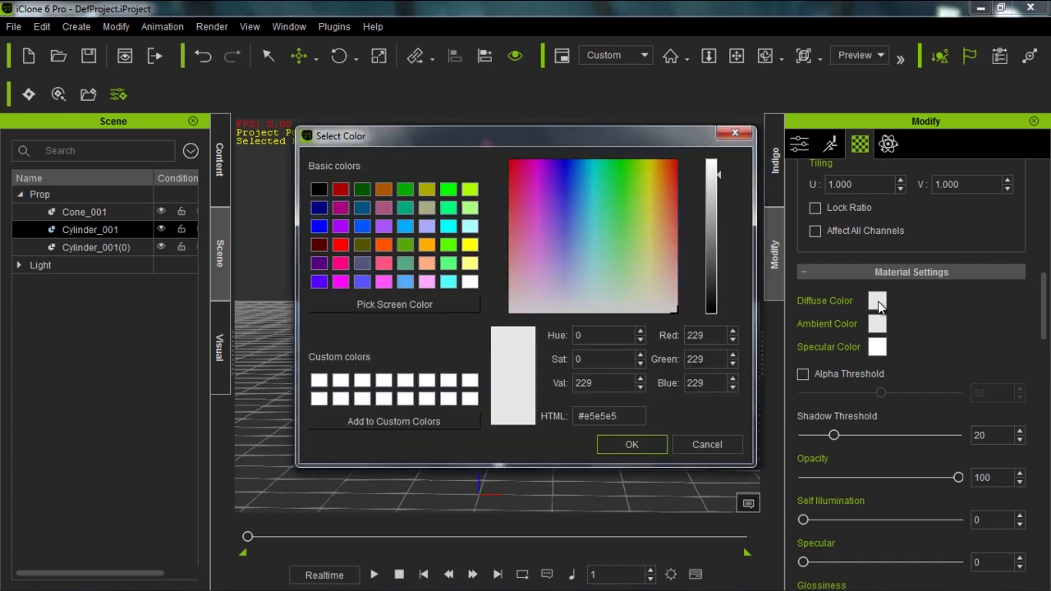
left_click_drag(589, 227, 568, 230)
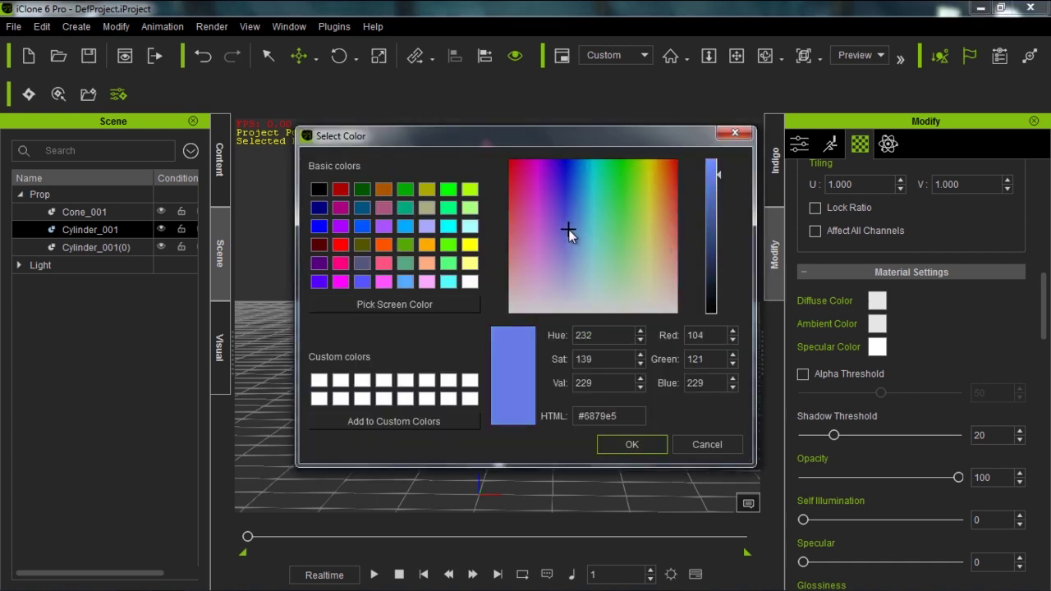
left_click(627, 442)
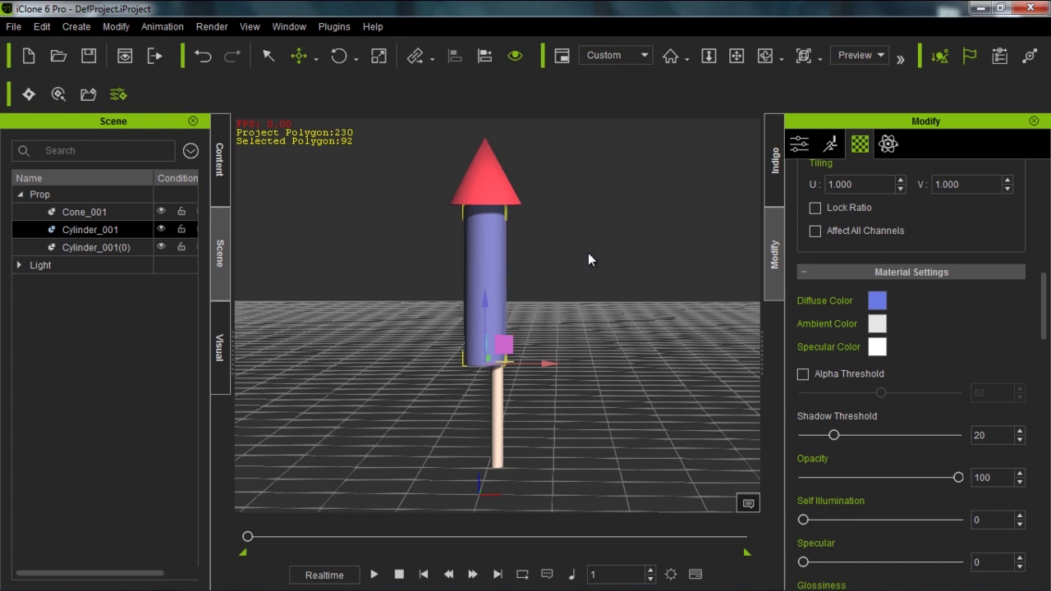
- Attach the red cone to the blue body cylinder as its parent
left_click(487, 176)
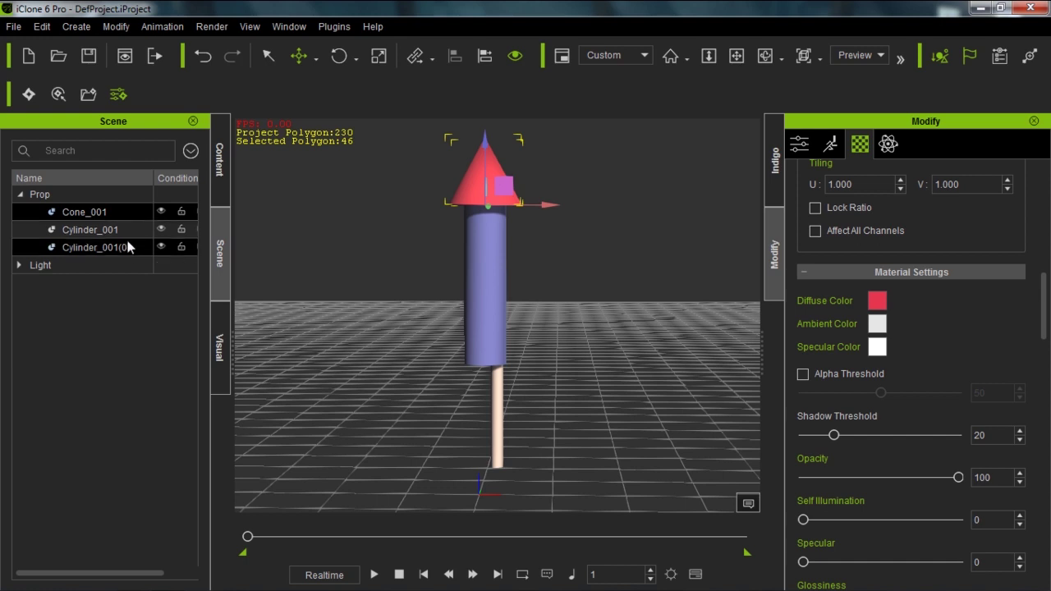
right_click(480, 185)
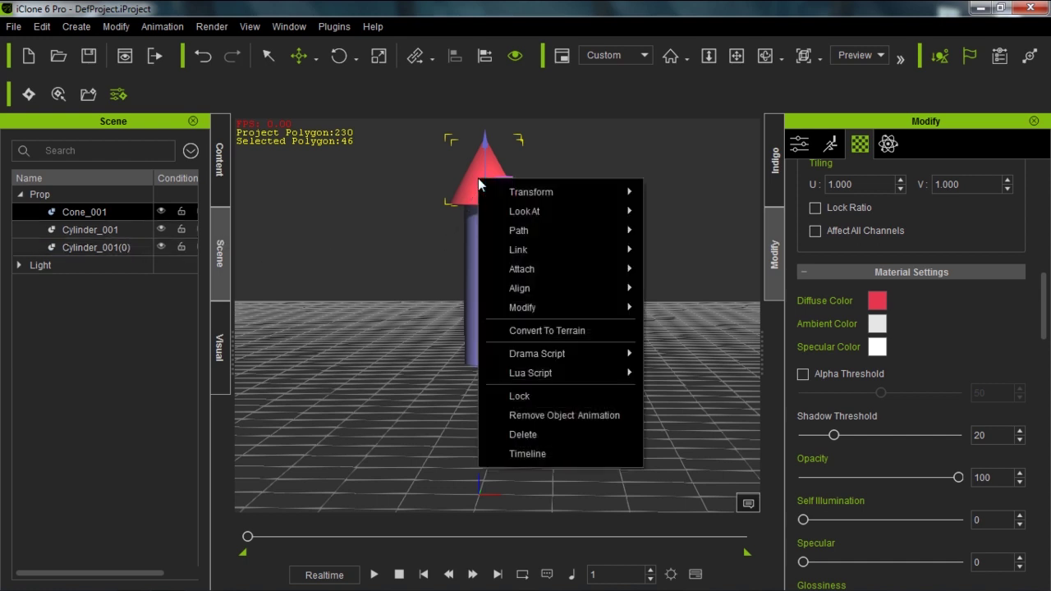
mouse_move(550, 271)
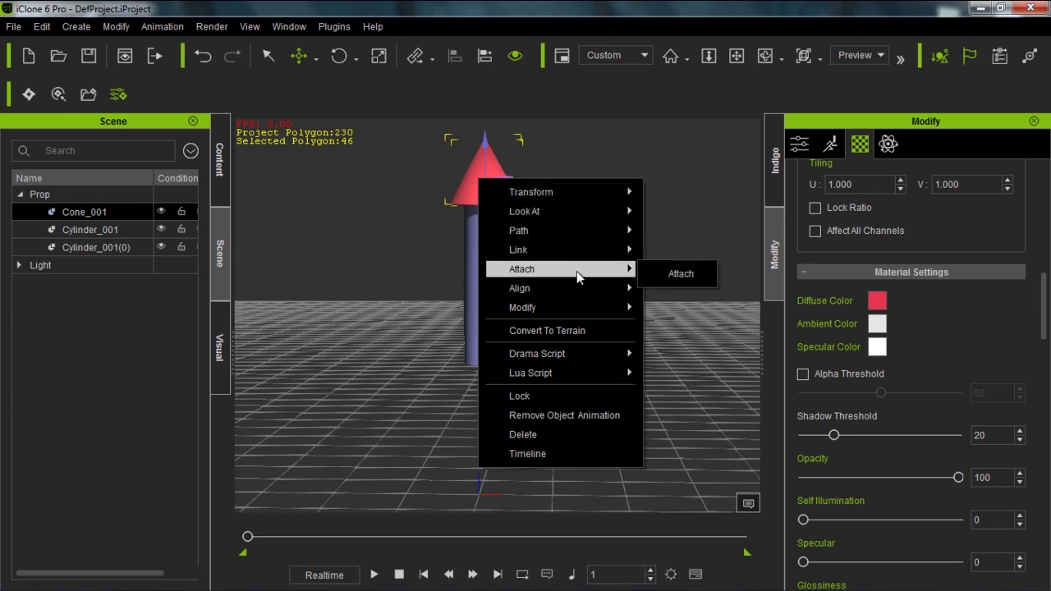
left_click(678, 274)
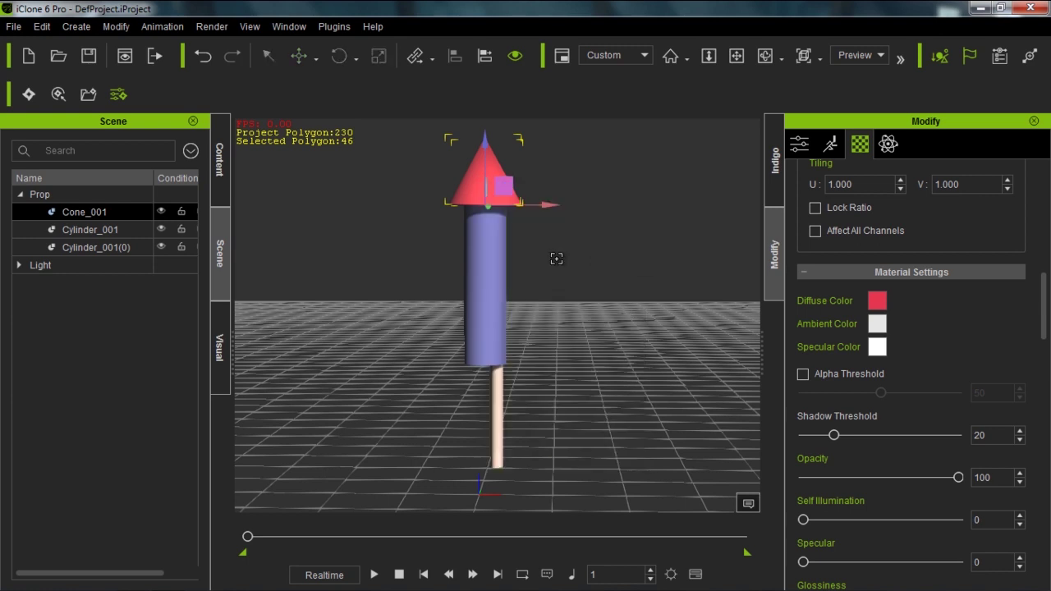
left_click(486, 259)
left_click(487, 255)
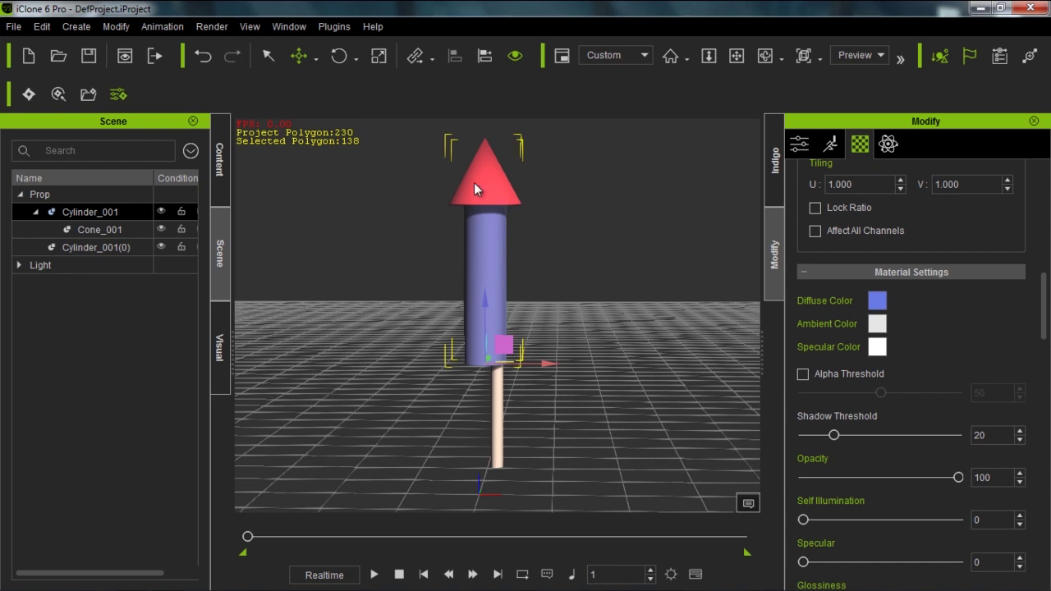
- Attach the body cylinder to the thin stick as its parent and expand the nested hierarchy in the scene list
left_click(801, 146)
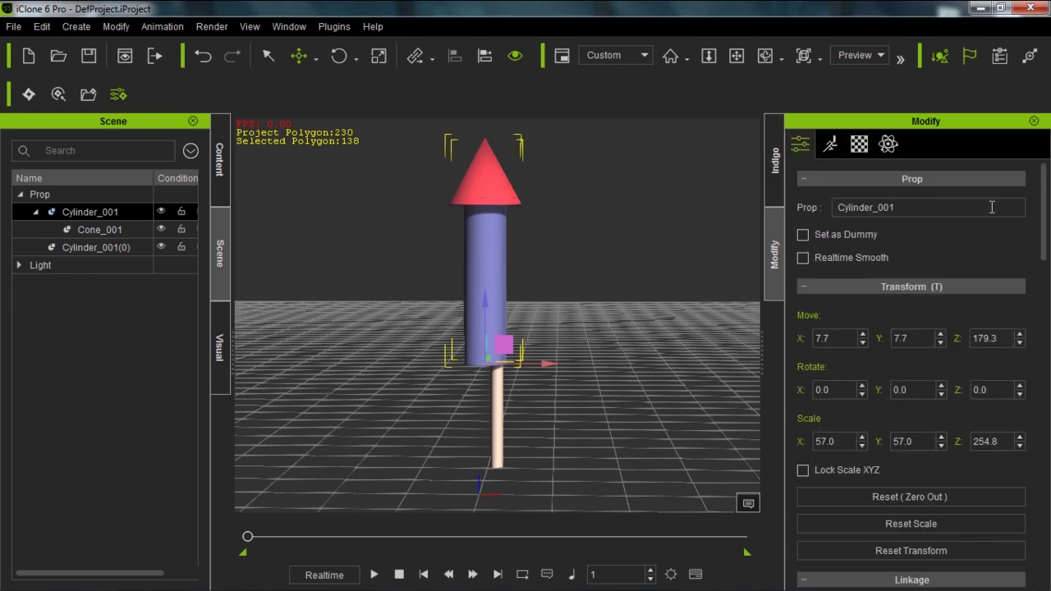
left_click_drag(1038, 217, 1038, 387)
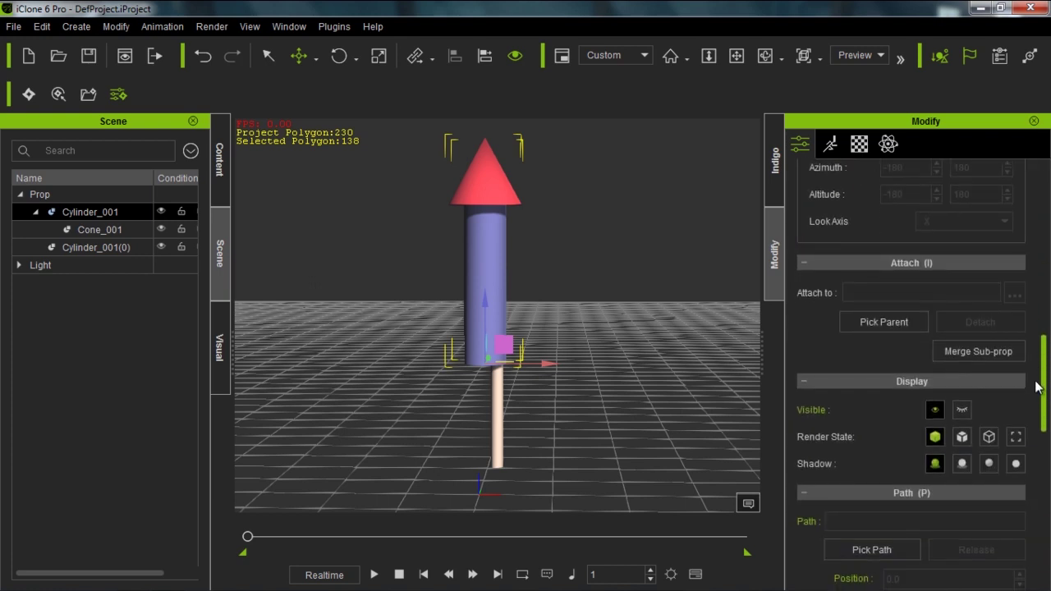
left_click(907, 323)
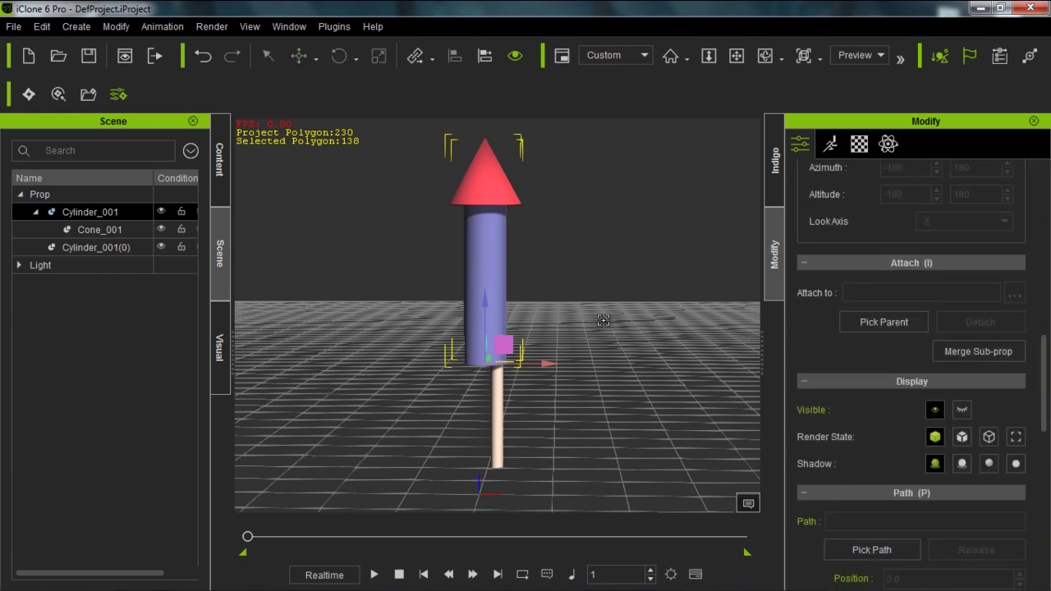
left_click(495, 391)
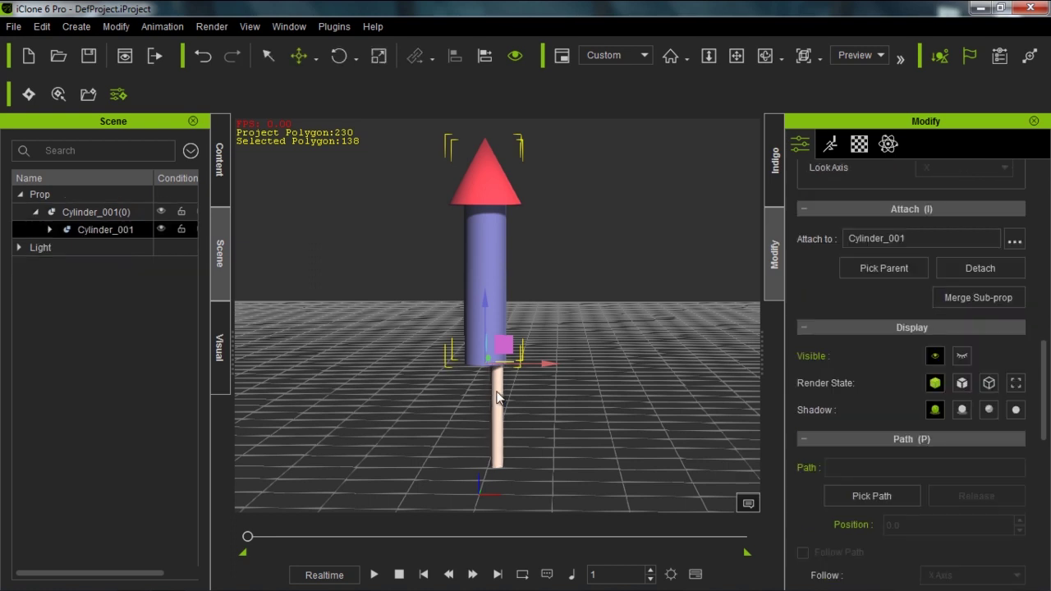
left_click(50, 230)
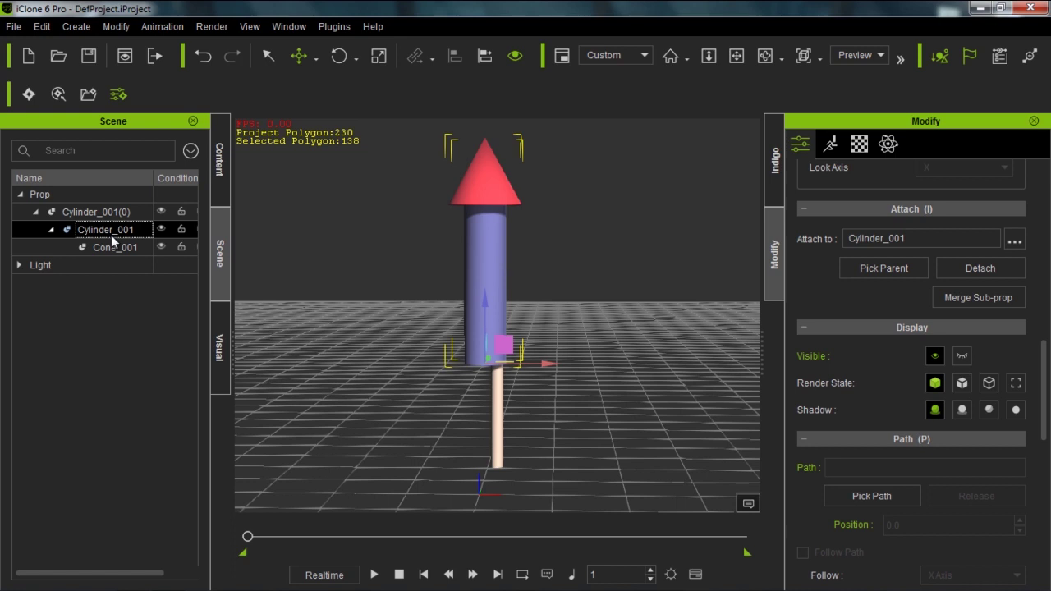
- Select the whole attached rocket from its root stick and merge all parts into a single prop
left_click(484, 238)
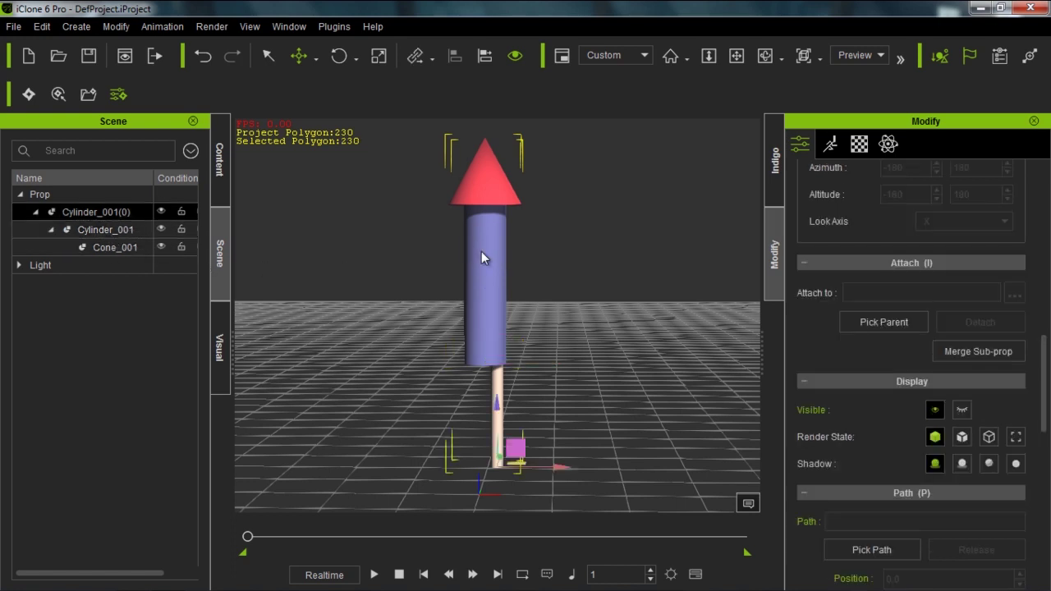
right_click_drag(499, 244, 492, 309)
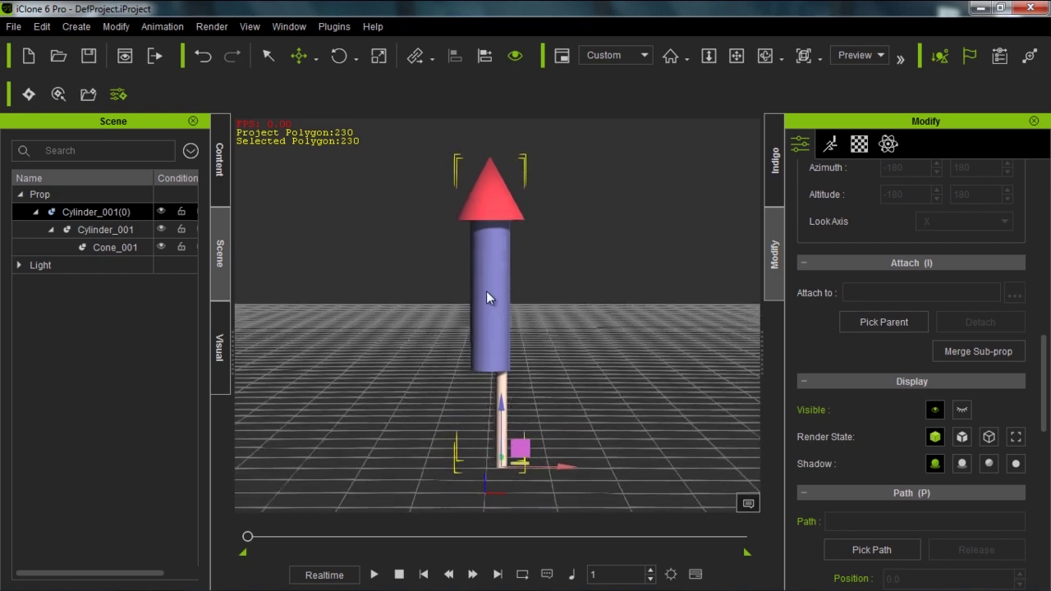
left_click(41, 26)
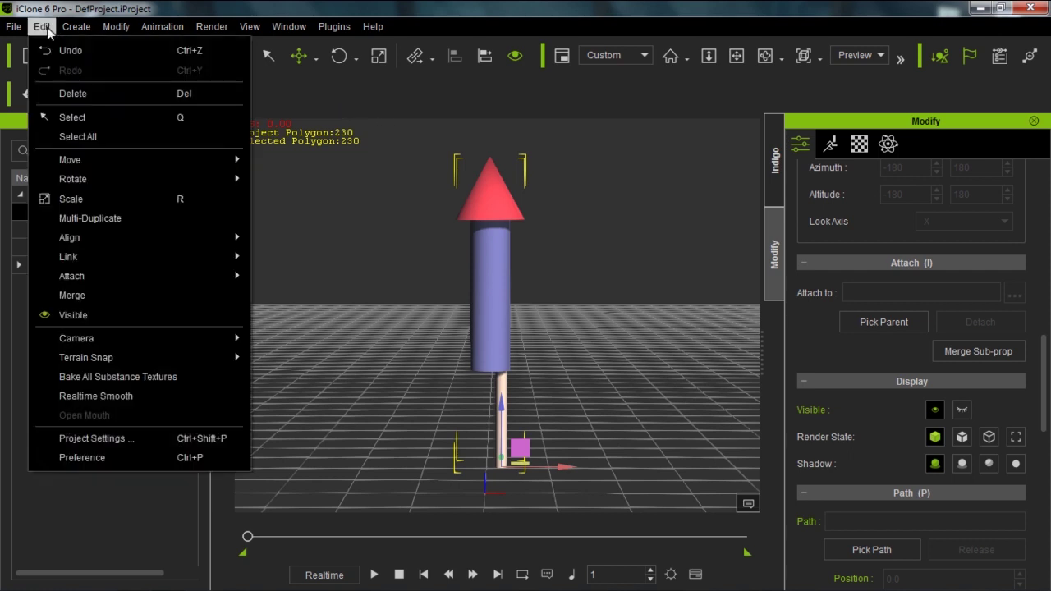
left_click(119, 305)
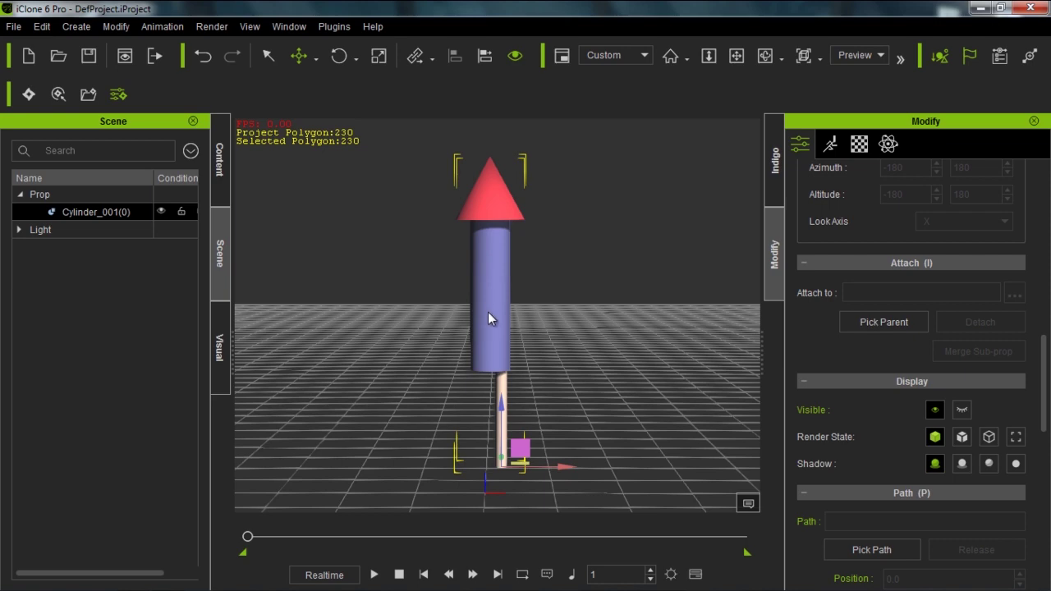
right_click_drag(482, 276, 500, 369)
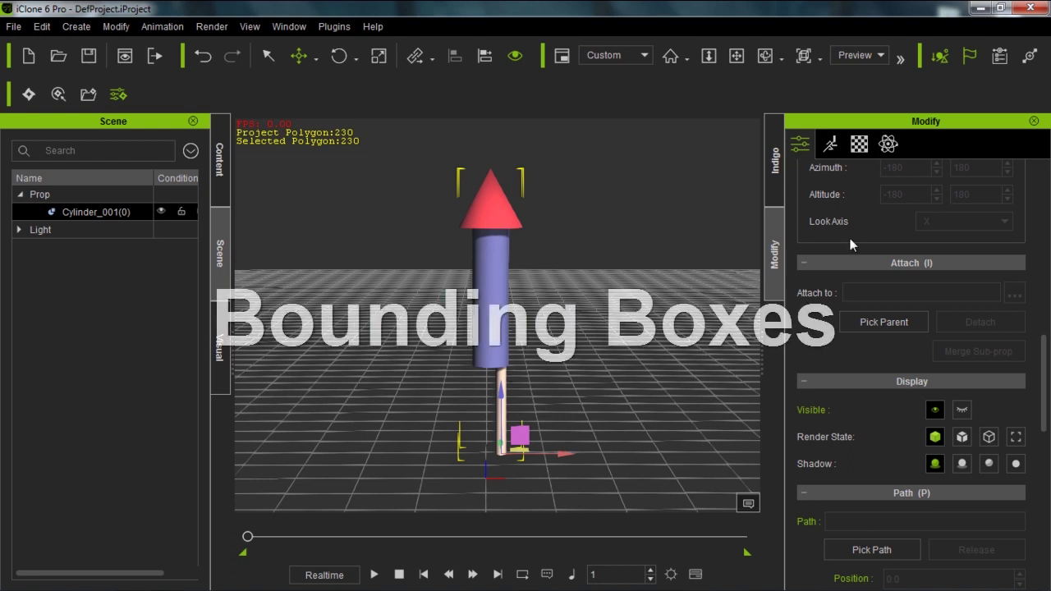
- Activate physics on the merged rocket
left_click(886, 146)
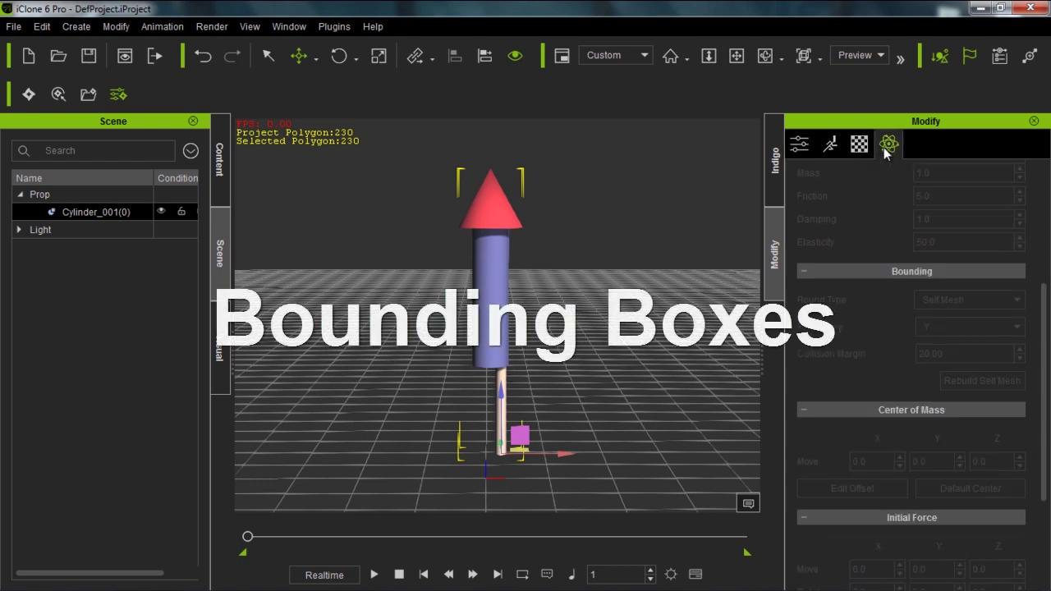
left_click_drag(1042, 307, 1040, 181)
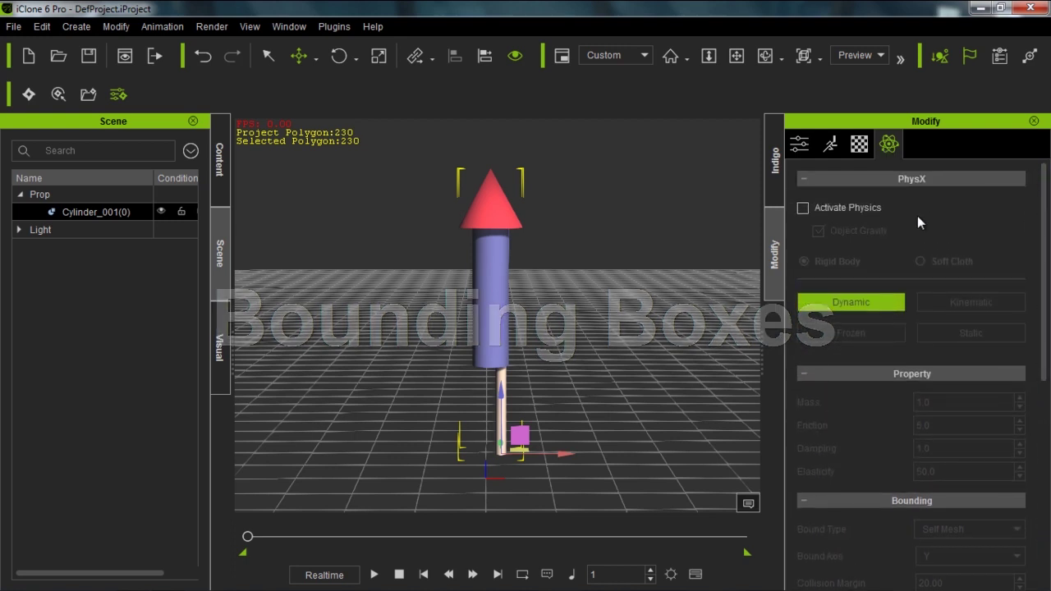
left_click(835, 206)
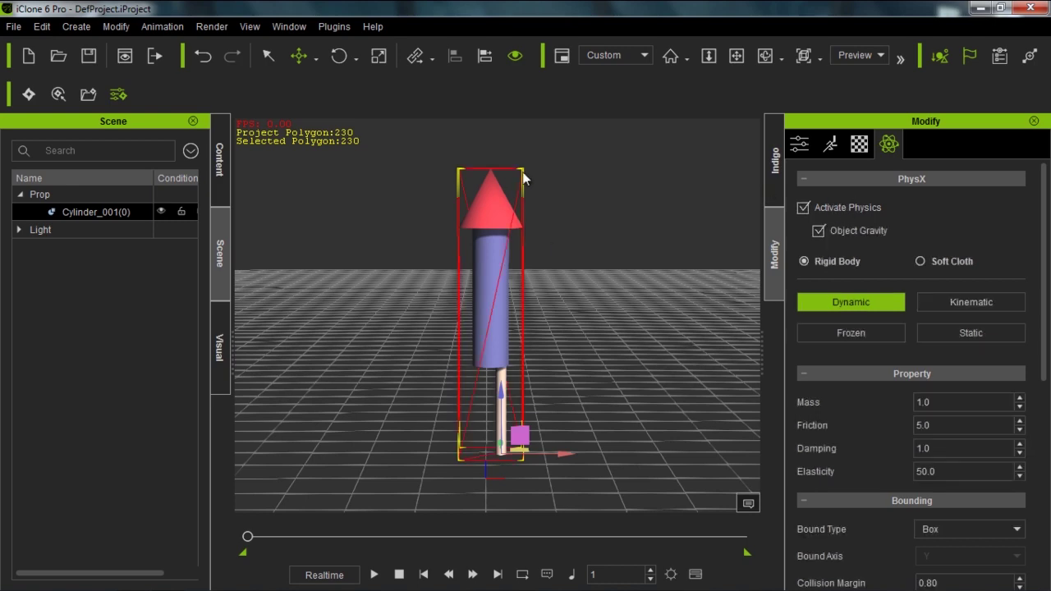
right_click_drag(569, 342, 536, 373)
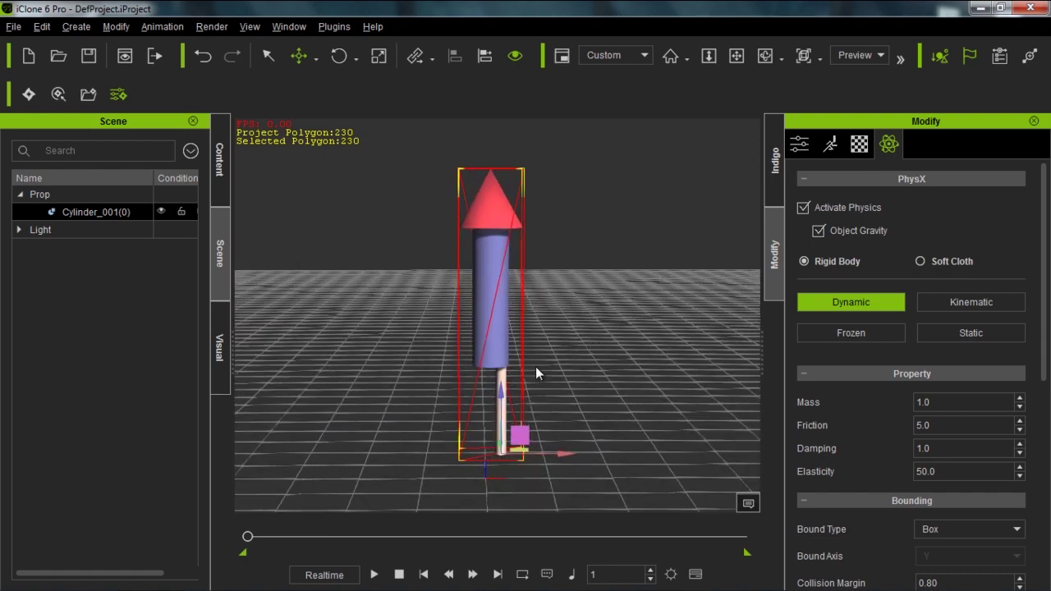
- Play the physics simulation to watch the rocket's motion, stop it, and inspect the bounding box
left_click(373, 574)
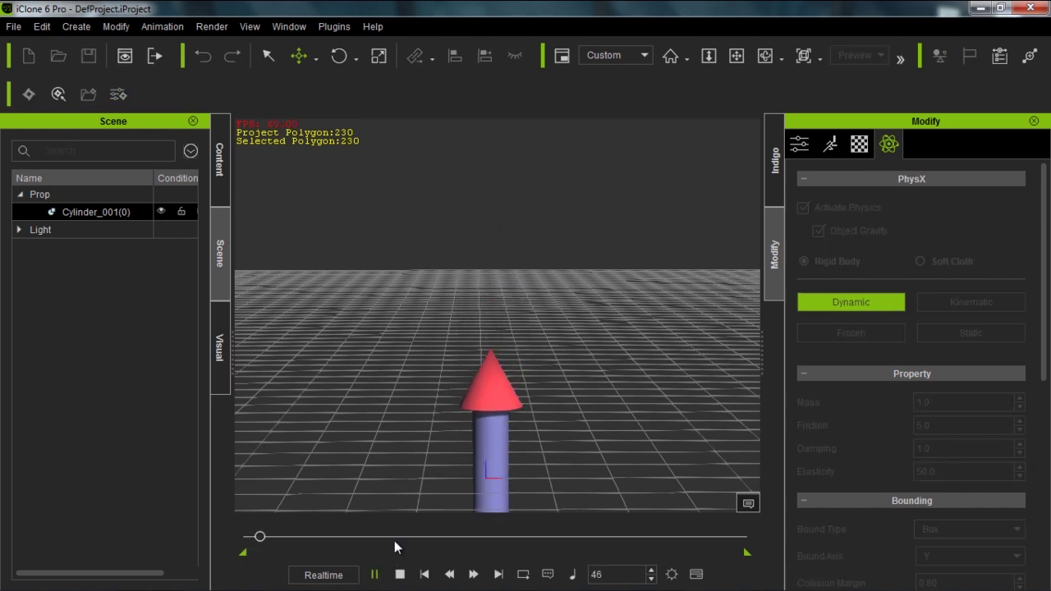
left_click(399, 573)
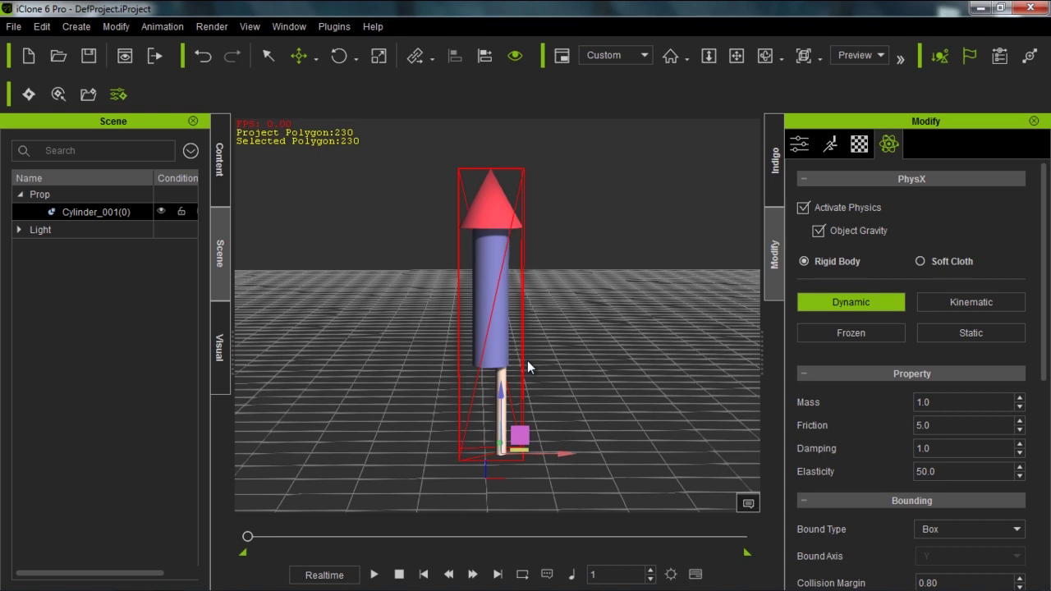
right_click_drag(562, 321, 586, 403)
right_click_drag(594, 327, 603, 367)
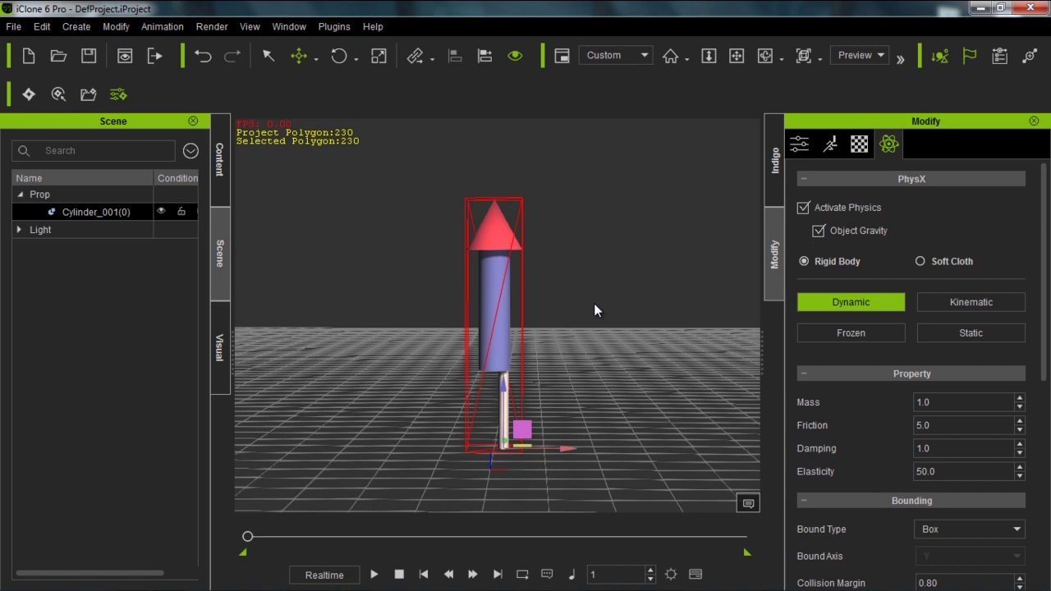
- Add the Infinite Plane from the Physics Props library to the scene
left_click(220, 165)
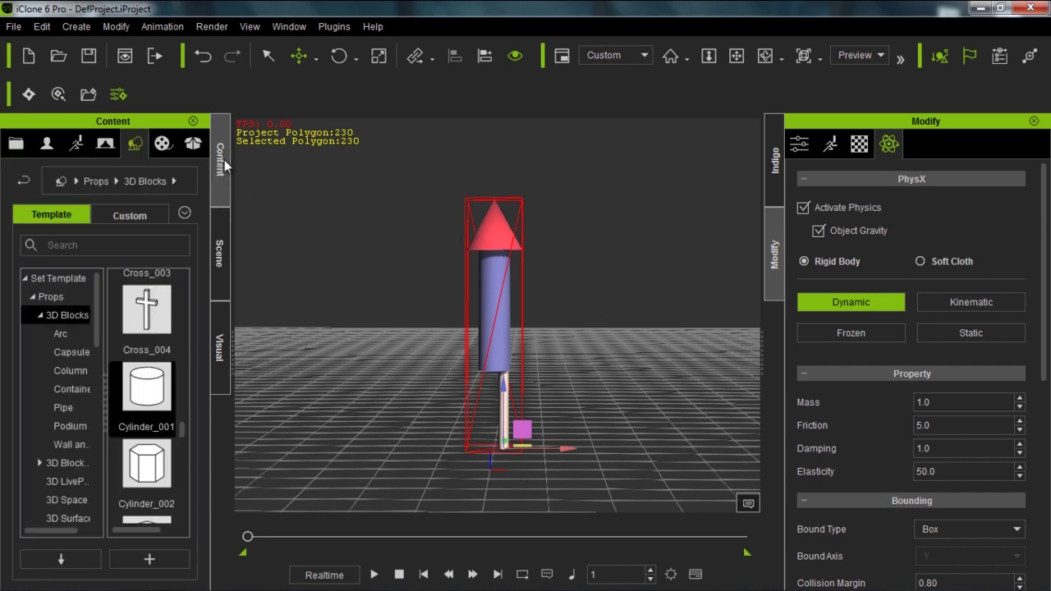
left_click(49, 299)
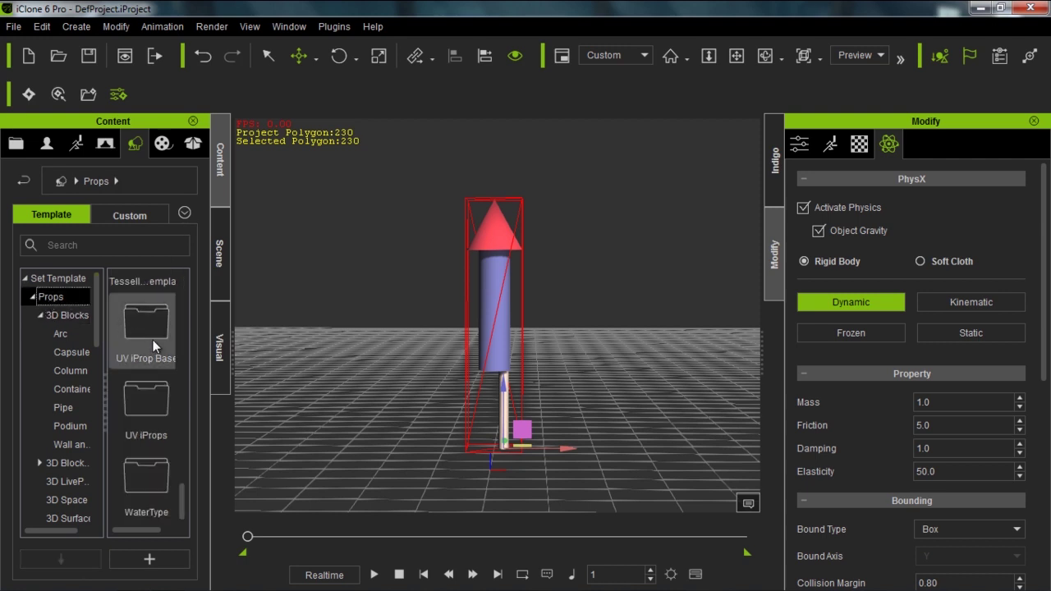
left_click_drag(184, 490, 179, 400)
double_click(149, 404)
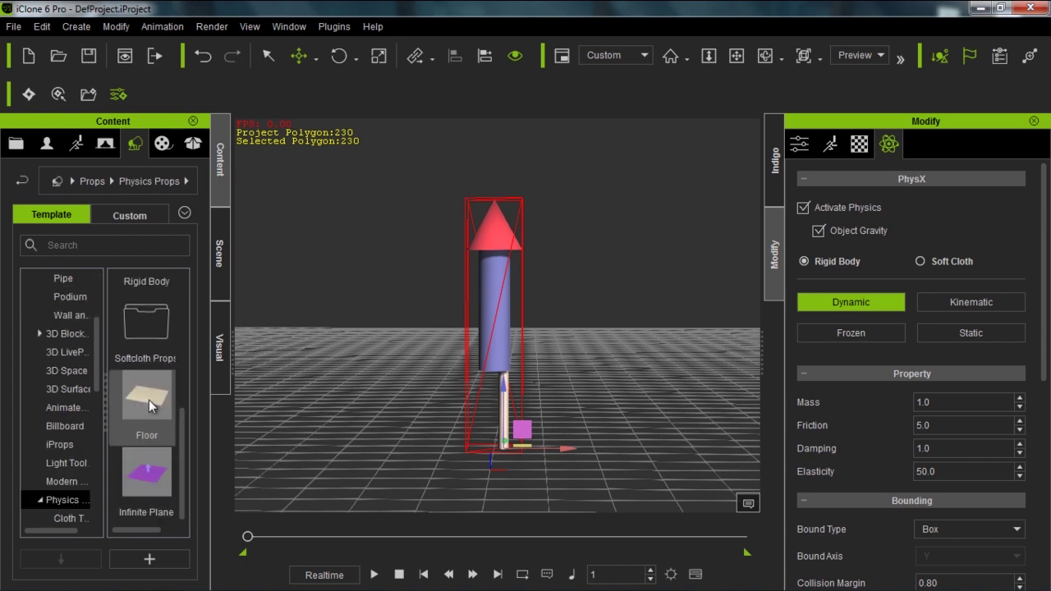
mouse_move(180, 431)
left_mouse_down()
mouse_move(183, 350)
mouse_move(171, 443)
left_mouse_up()
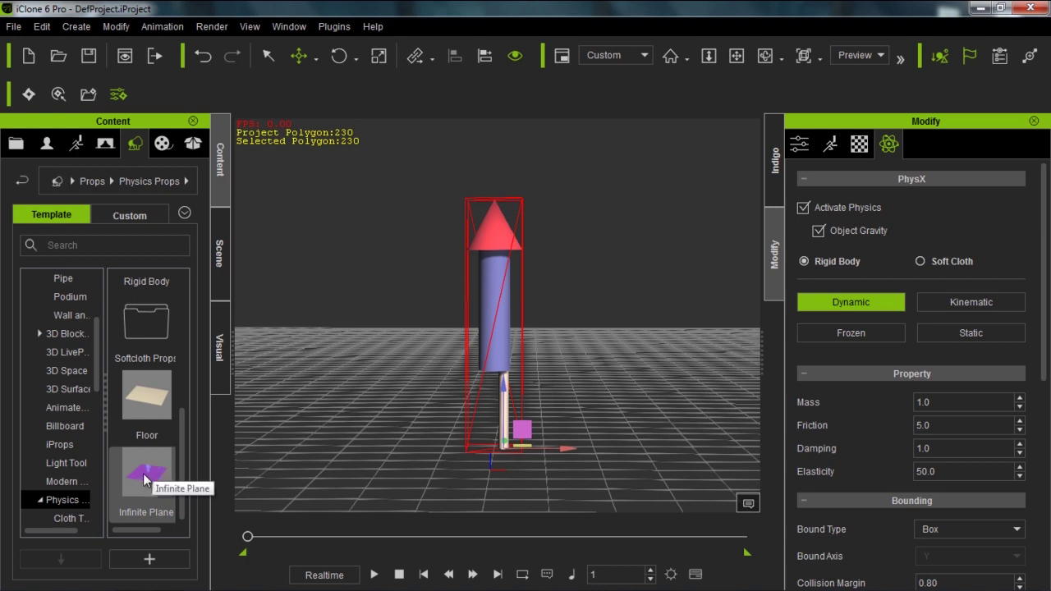
double_click(145, 474)
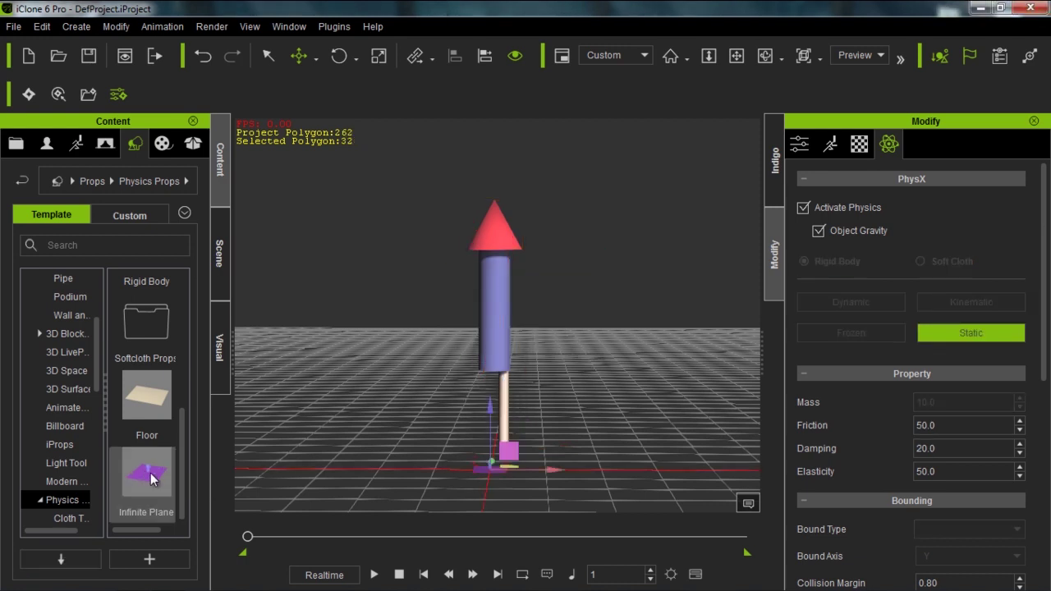
- Select the rocket, play the physics simulation with its Box bounding to watch it meet the infinite plane, and stop playback
right_click_drag(439, 476, 356, 439)
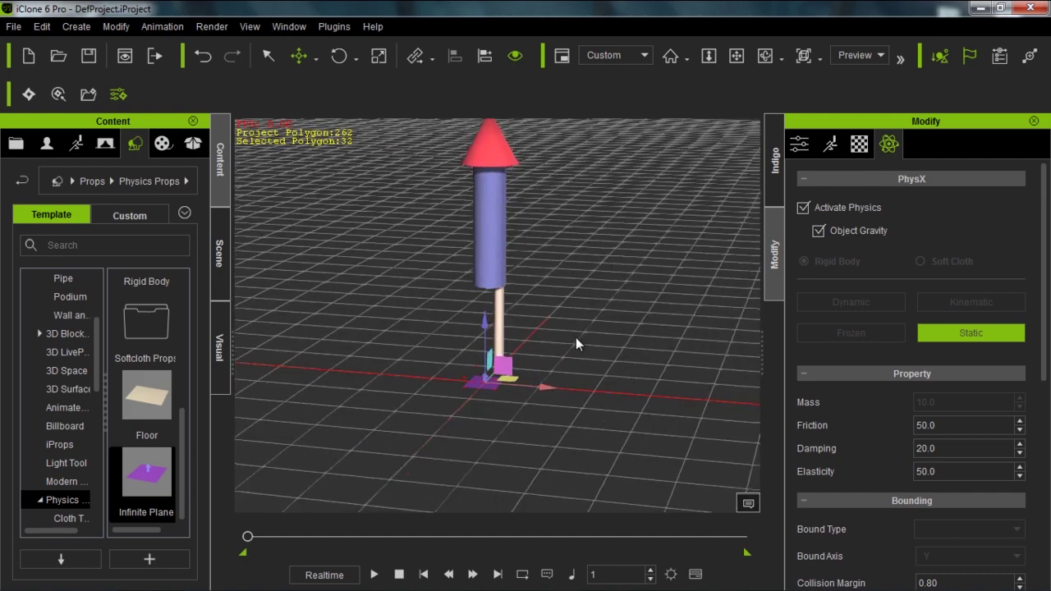
middle_click_drag(584, 298, 568, 331)
right_click_drag(561, 413, 591, 362)
right_click_drag(577, 430, 573, 312)
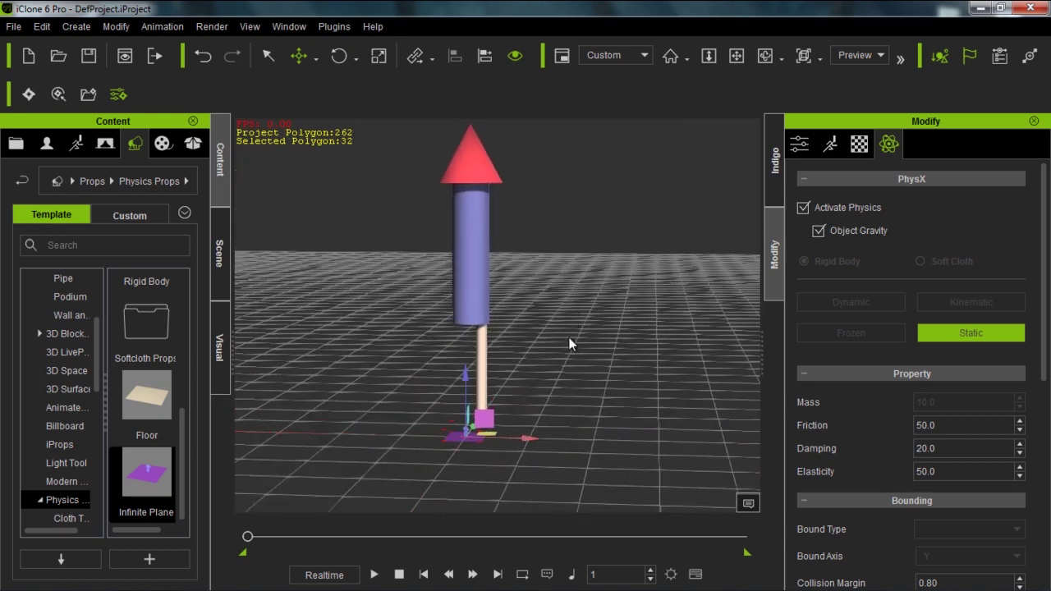
right_click_drag(557, 346, 550, 369)
left_click(477, 309)
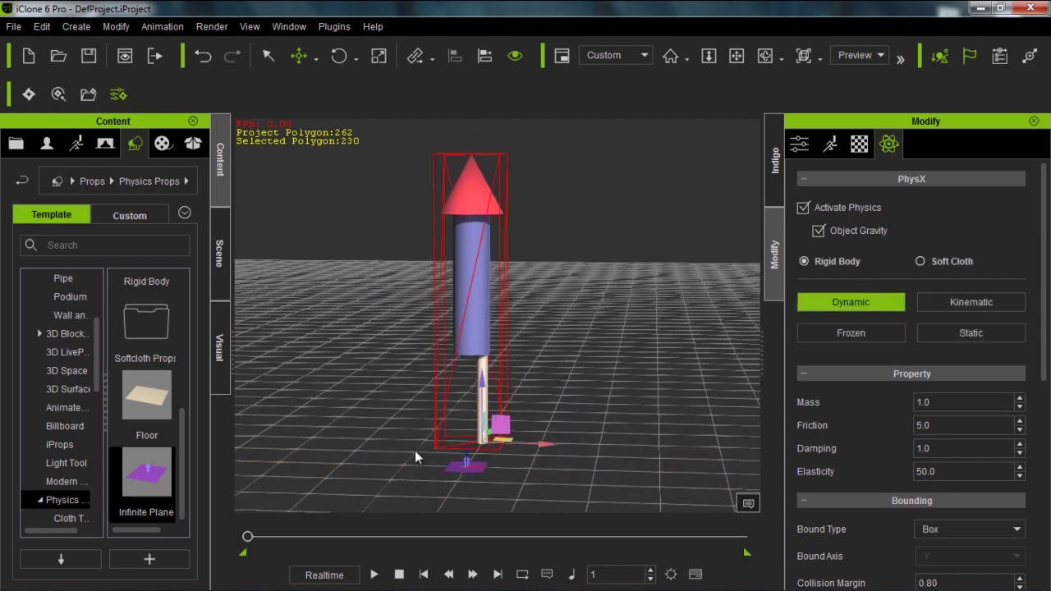
left_click(374, 575)
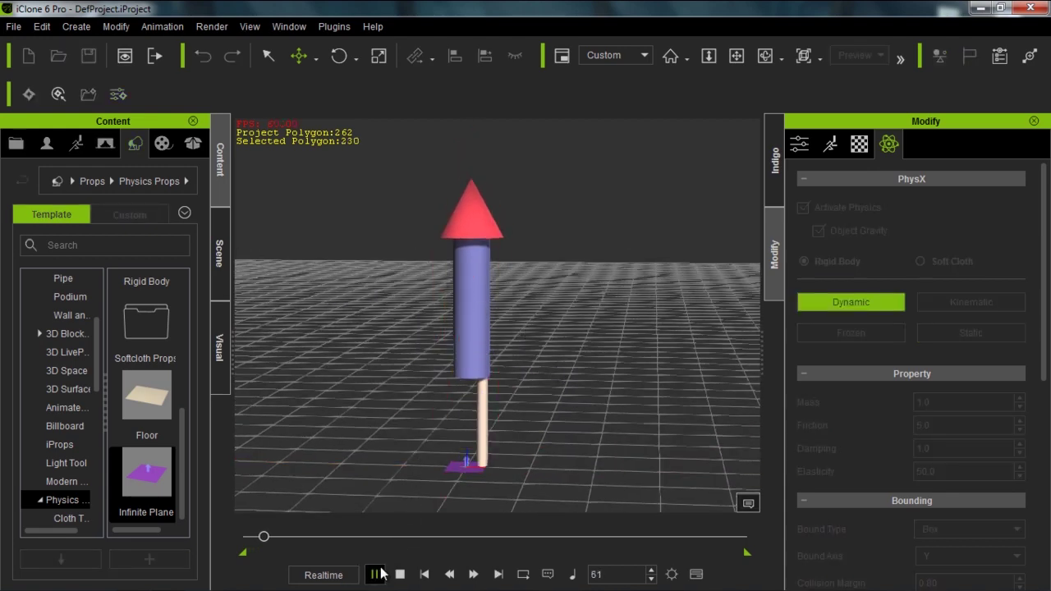
right_click_drag(410, 465, 464, 418)
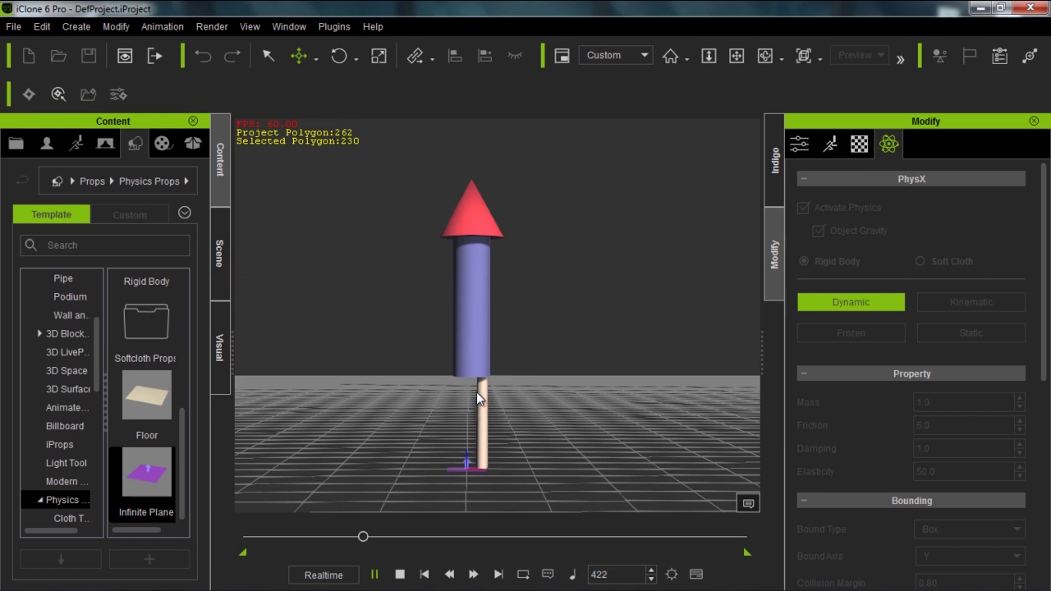
left_click(400, 573)
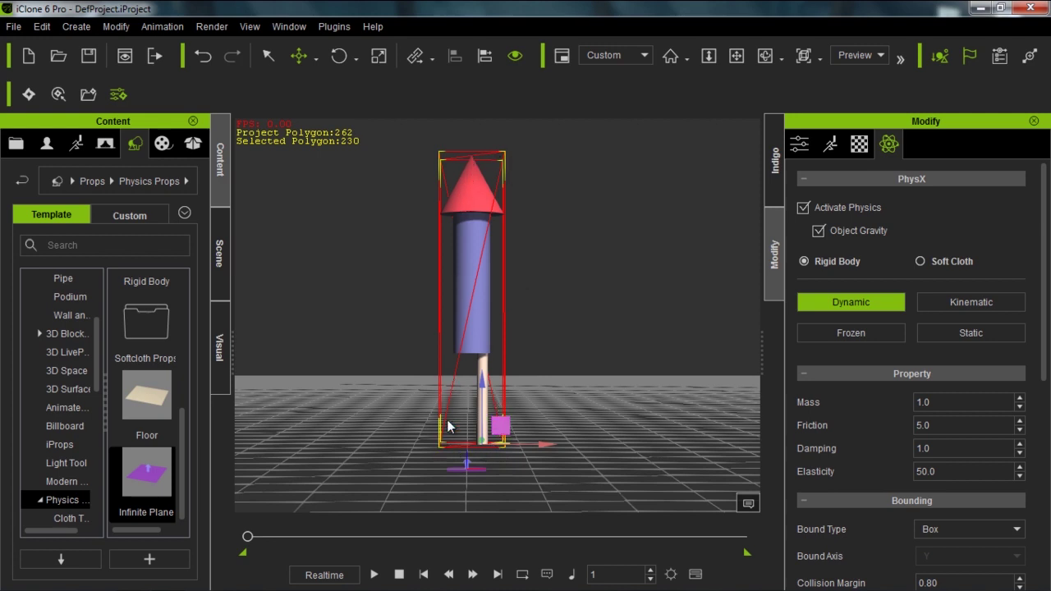
- Try the Sphere and Capsule bound types on the rocket, ending with Convex Hull
right_click_drag(546, 274, 562, 295)
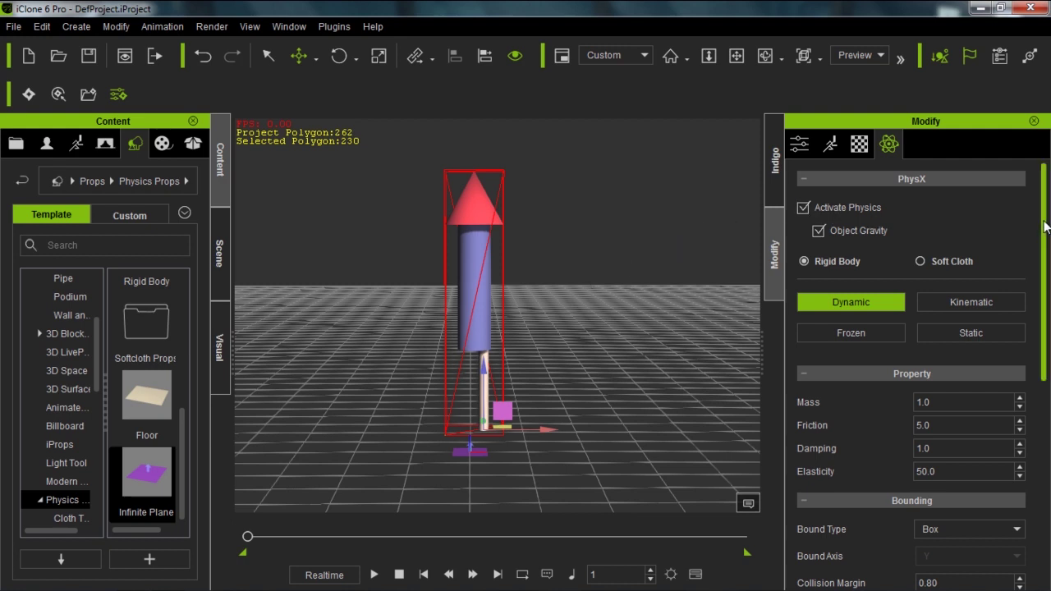
scroll(834, 295, "down", 5)
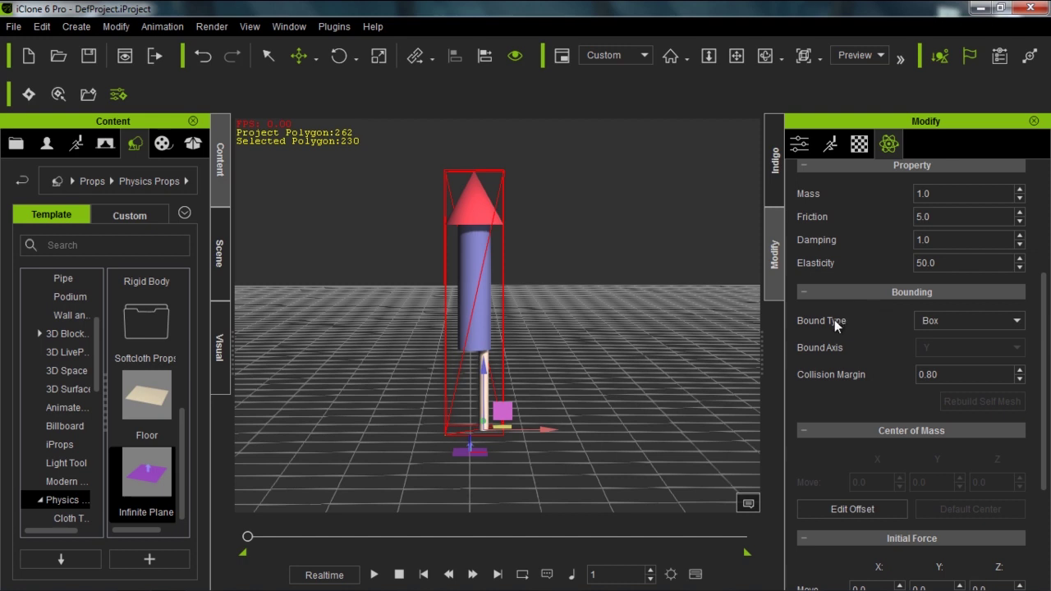
left_click(960, 323)
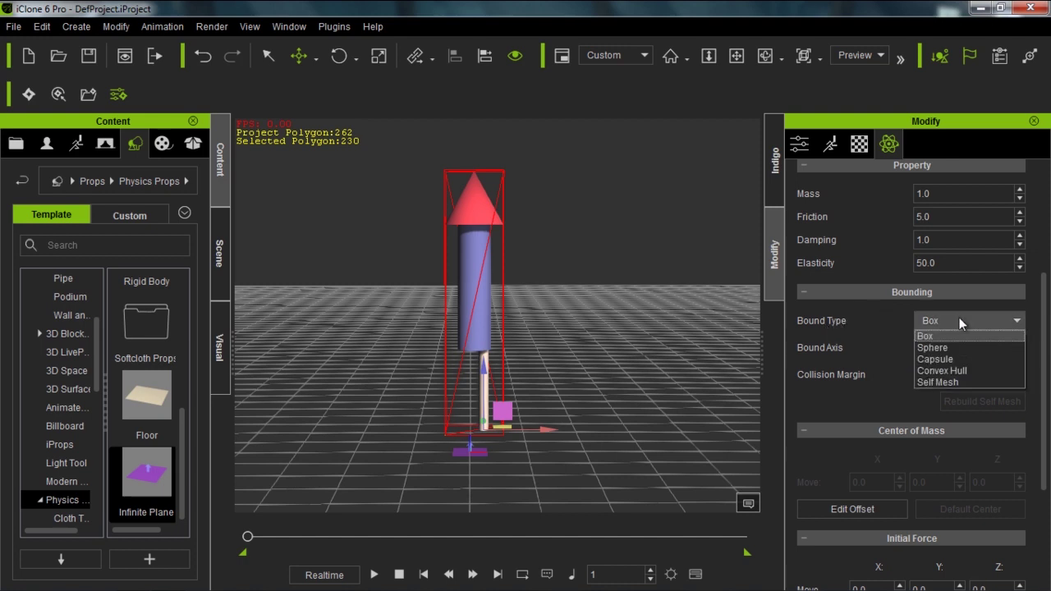
left_click(941, 347)
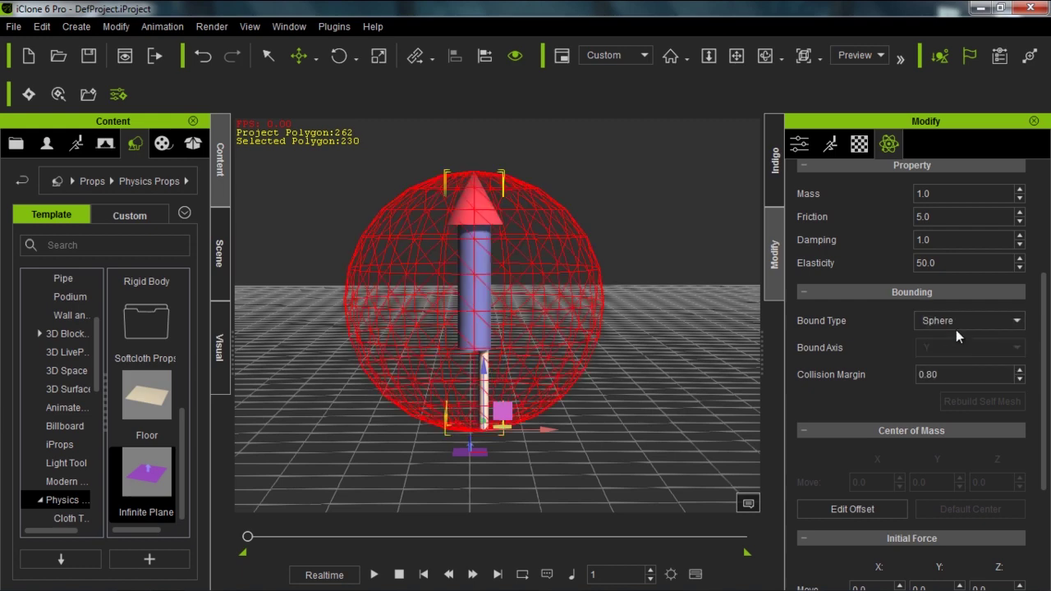
left_click(959, 320)
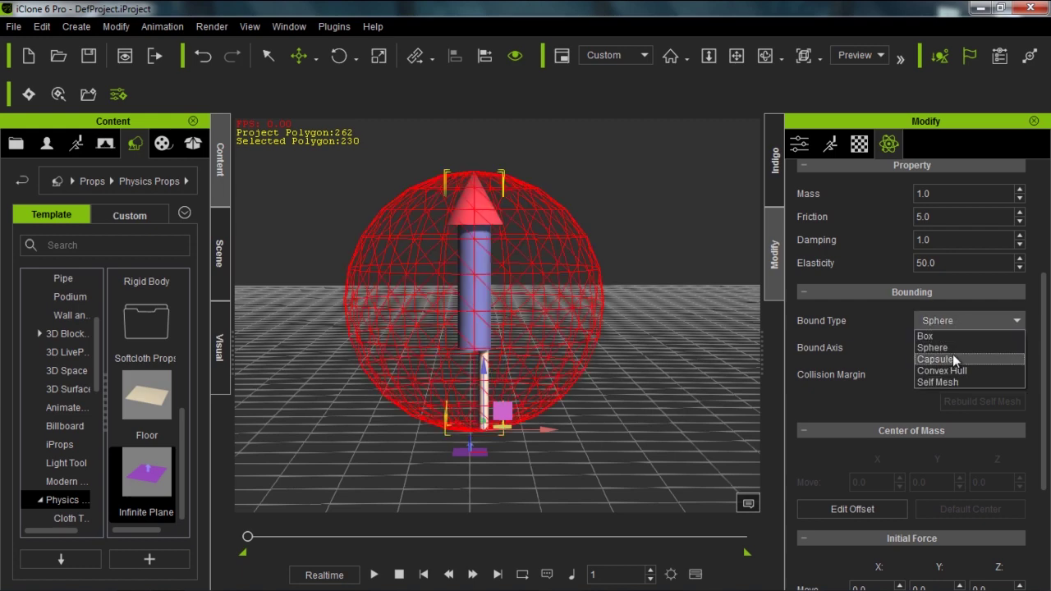
left_click(952, 358)
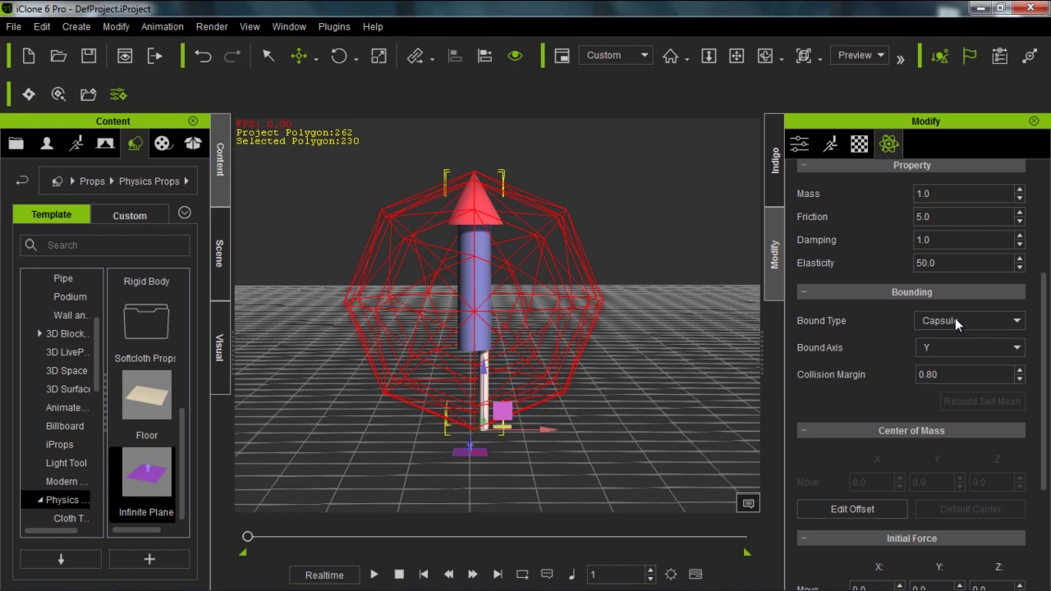
left_click(954, 319)
left_click(953, 369)
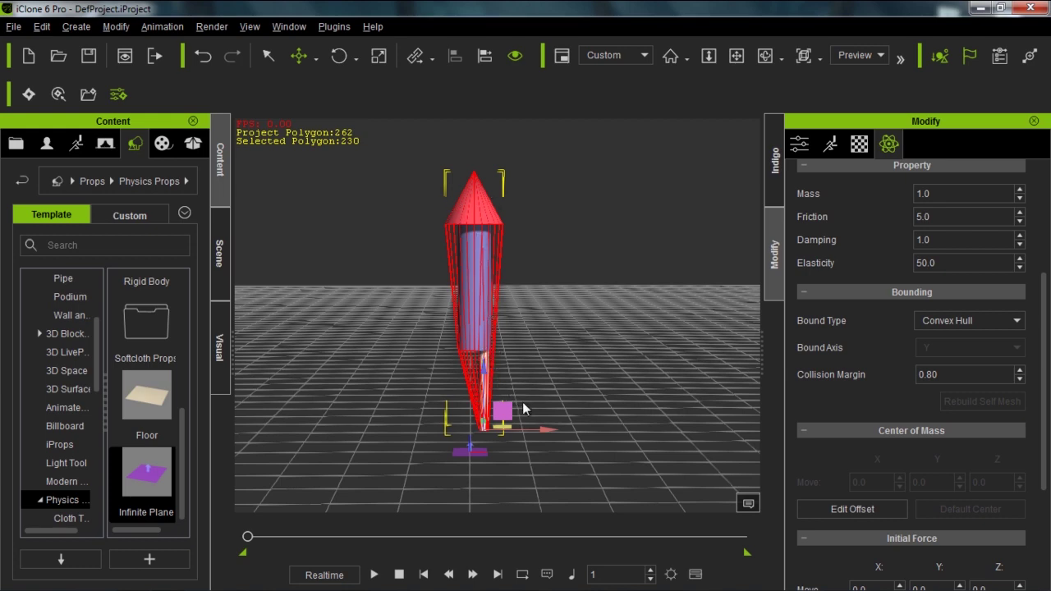
- Run the physics simulation twice with the Convex Hull bounding to watch the rocket's motion, stopping it each time
scroll(532, 337, "up", 1)
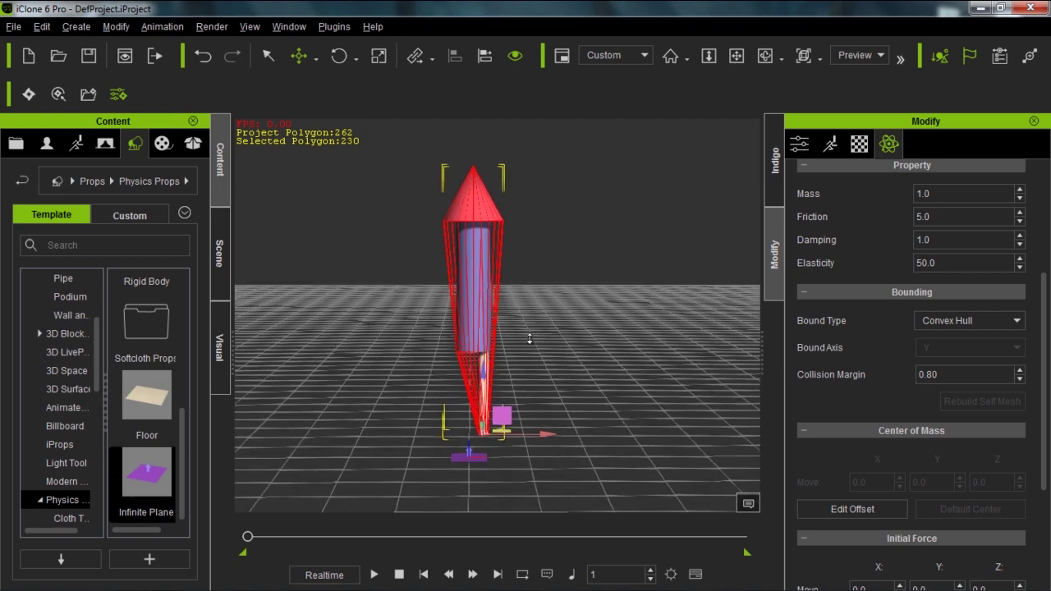
left_click(376, 574)
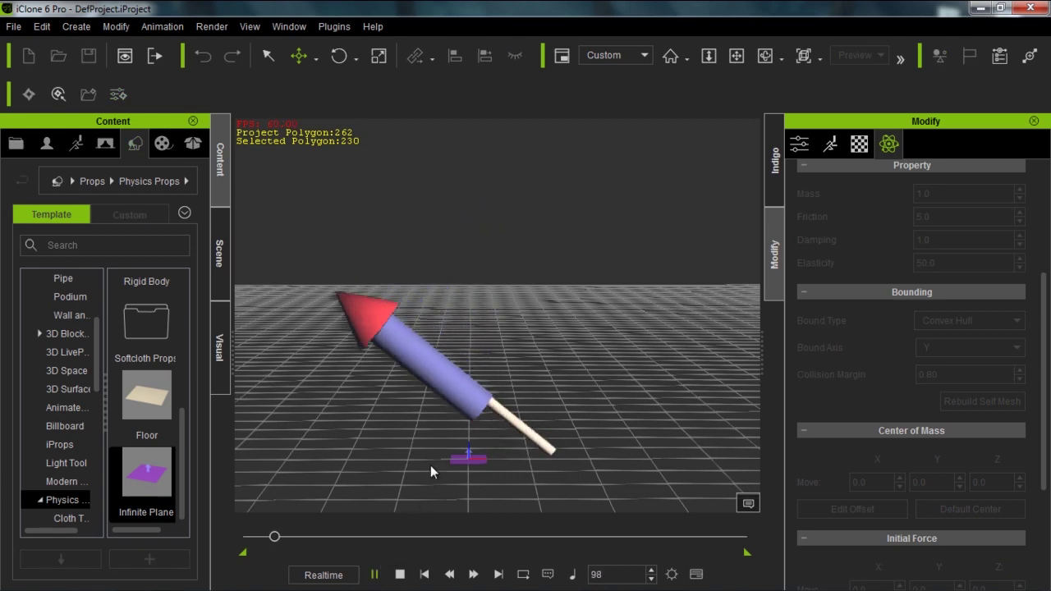
left_click(399, 574)
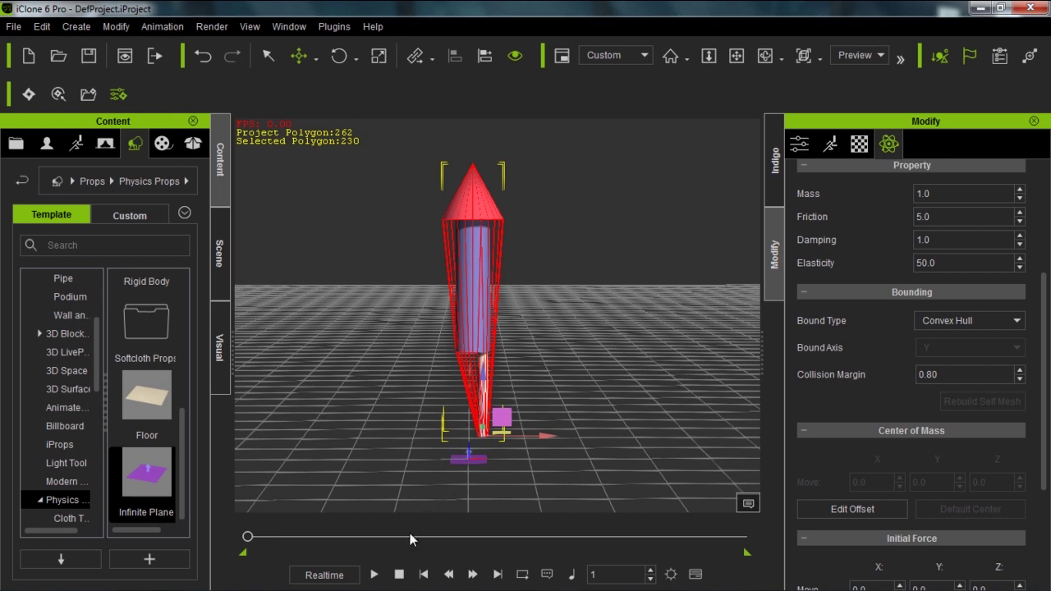
left_click(375, 574)
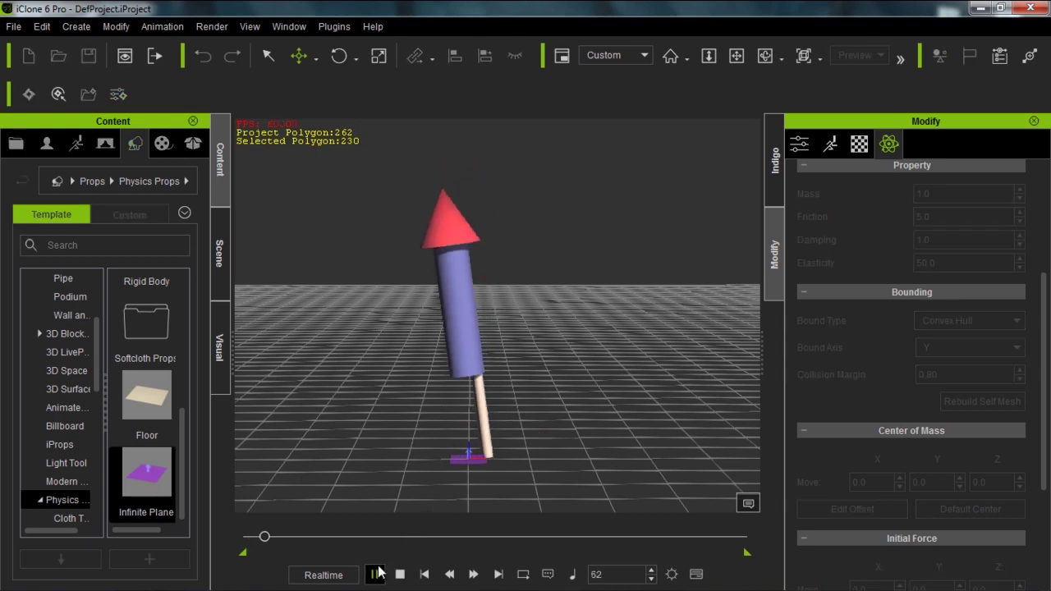
left_click(400, 574)
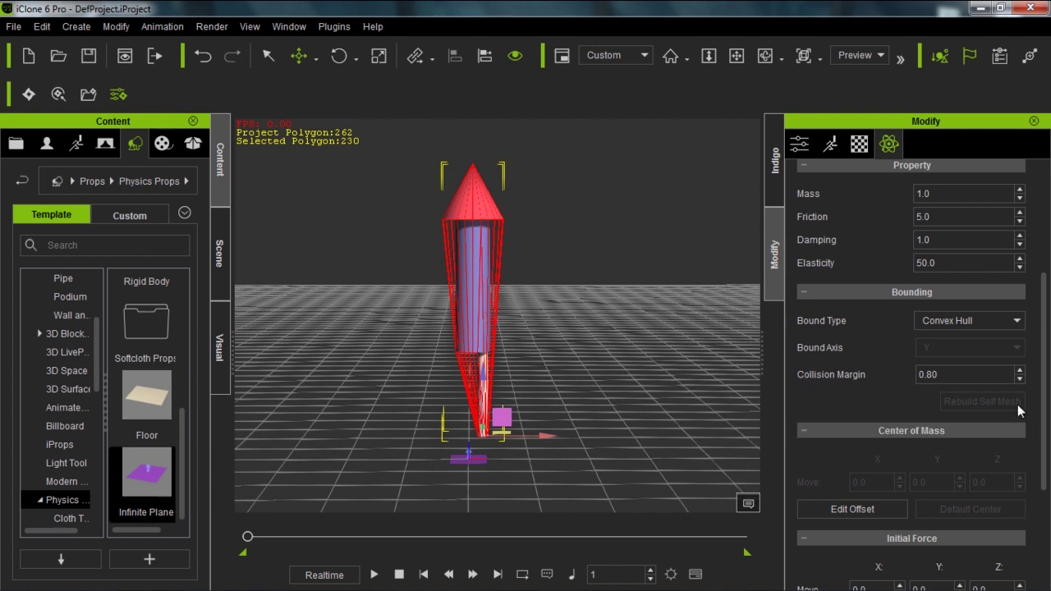
- Lower the rocket's center of mass to a Z offset of about -232.7 and test it in the physics simulation
left_click_drag(1044, 401, 1046, 420)
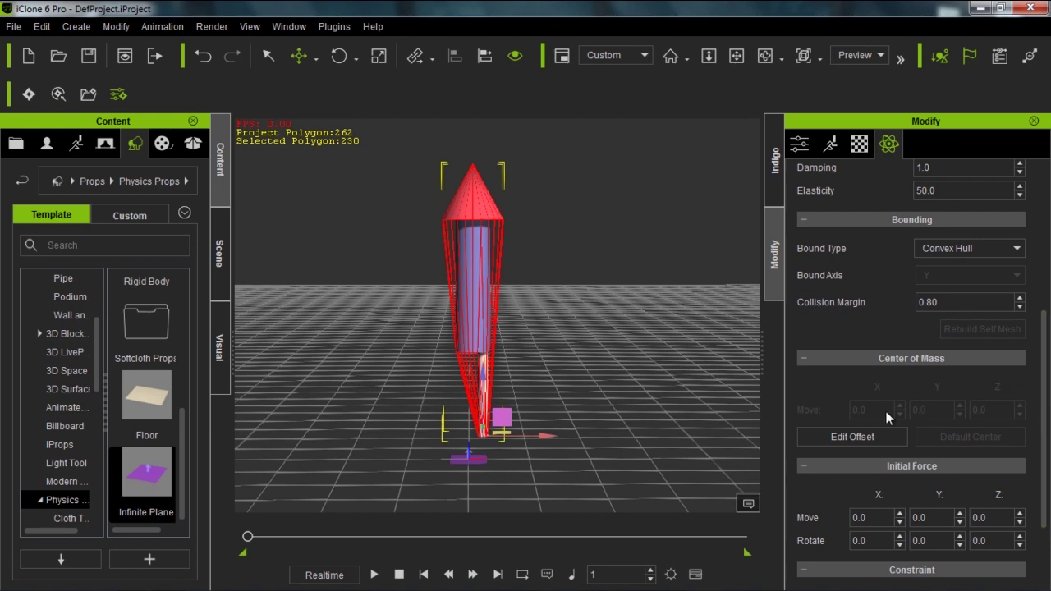
left_click(854, 436)
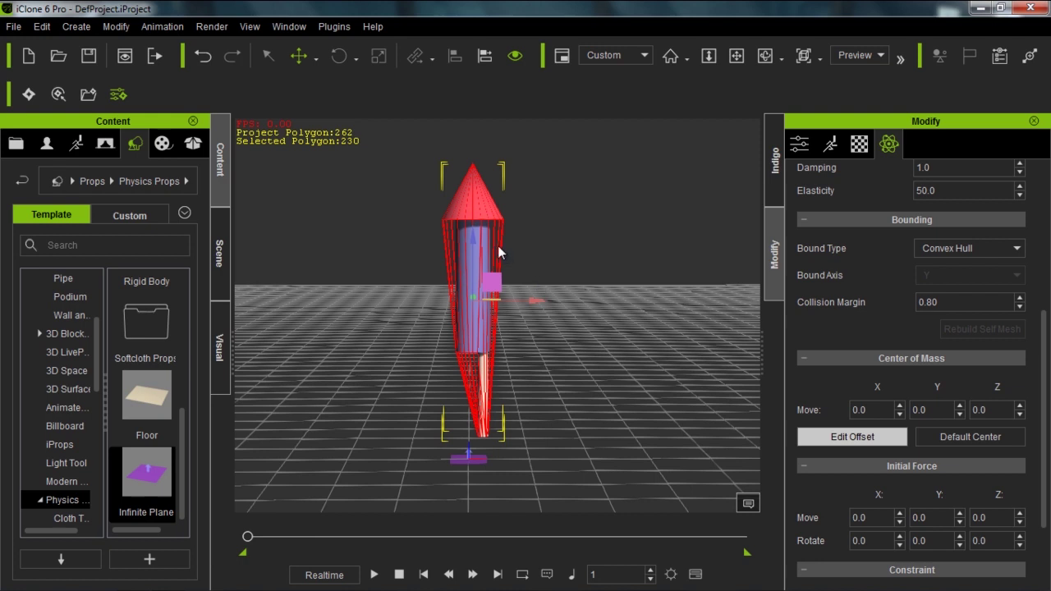
left_click_drag(474, 236, 479, 383)
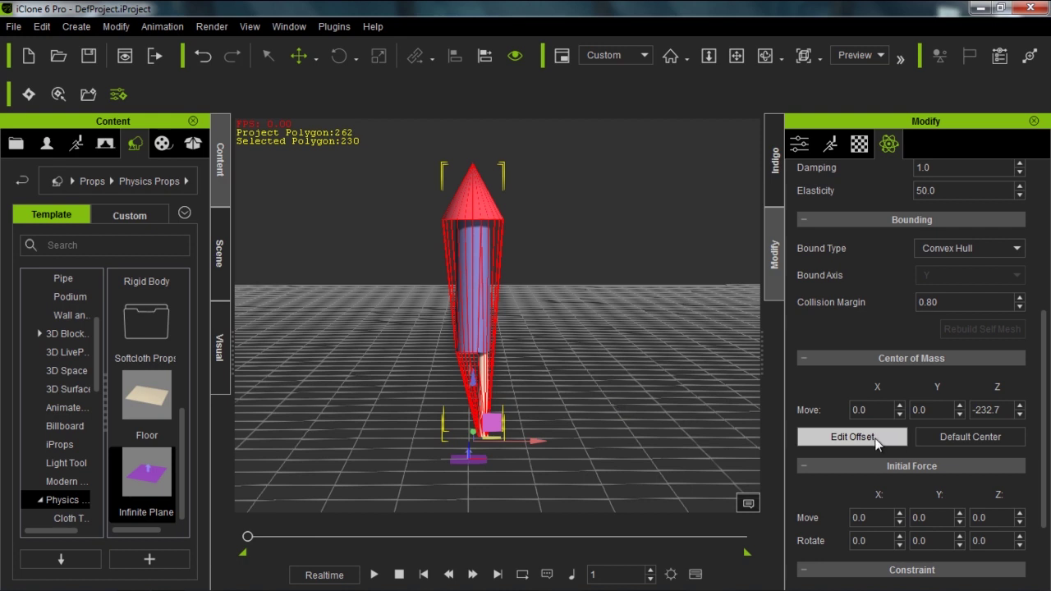
left_click(875, 439)
left_click(374, 575)
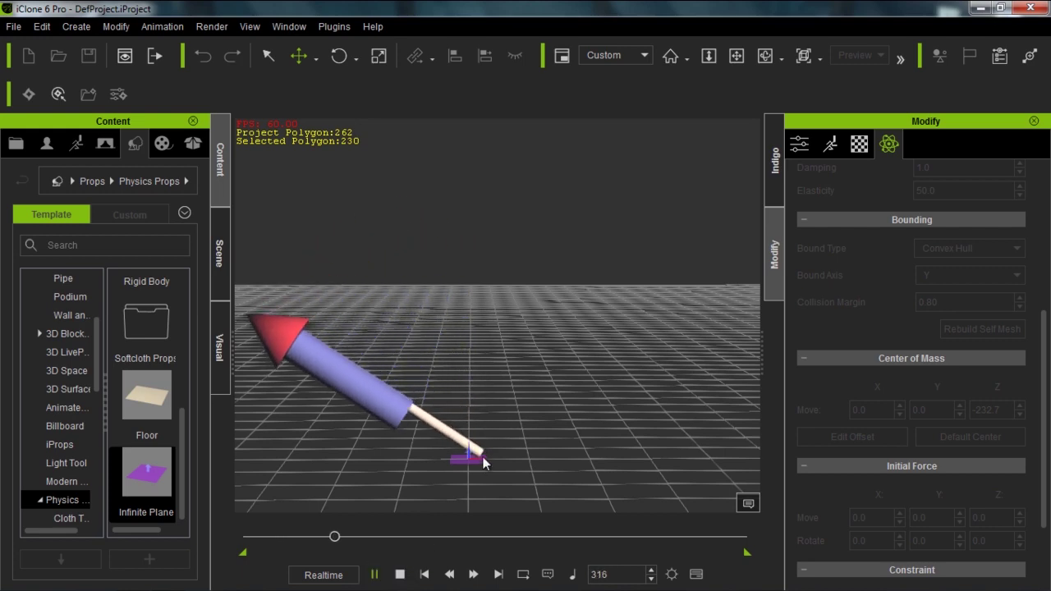
left_click(399, 575)
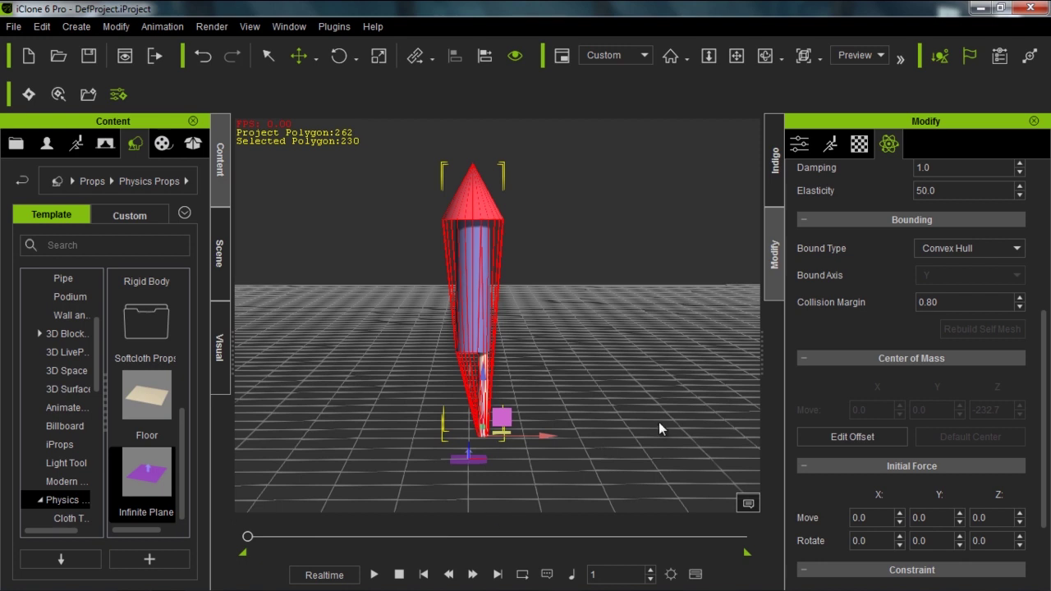
- Reset the rocket's center of mass to its default position and finish editing the offset
left_click(862, 437)
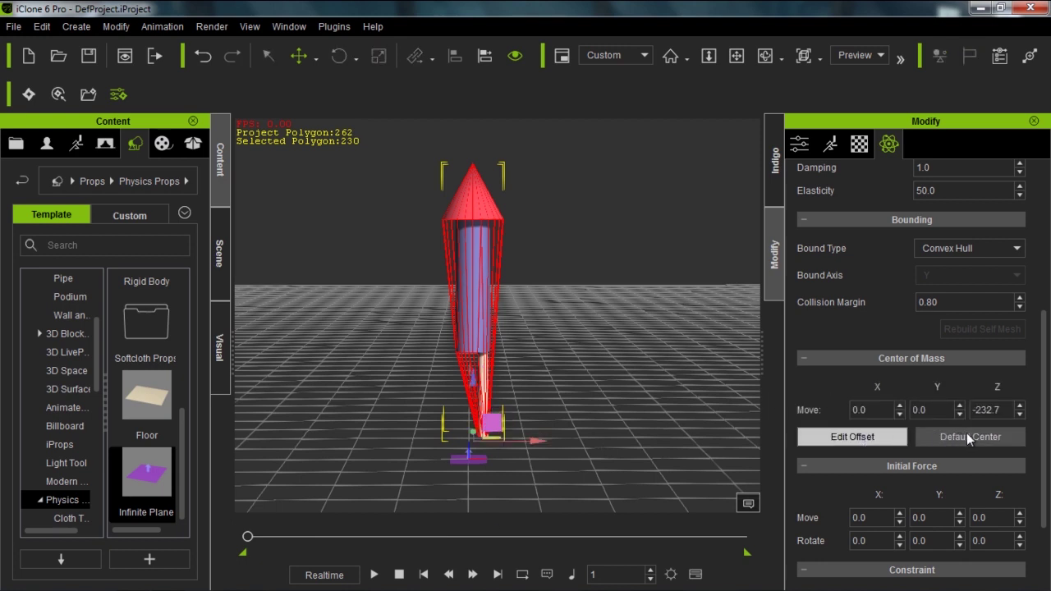
left_click(967, 437)
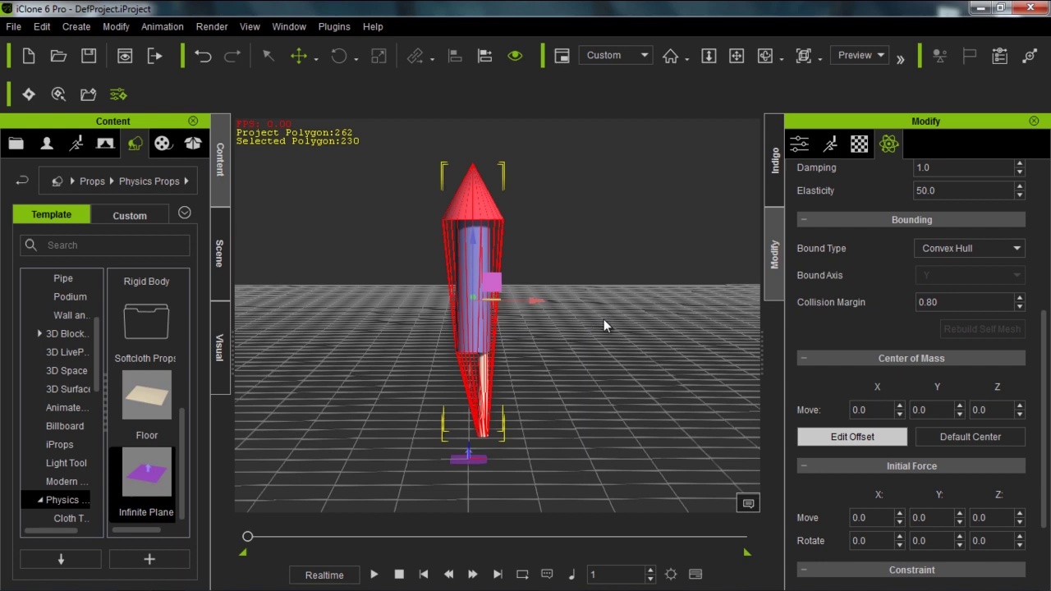
left_click(830, 434)
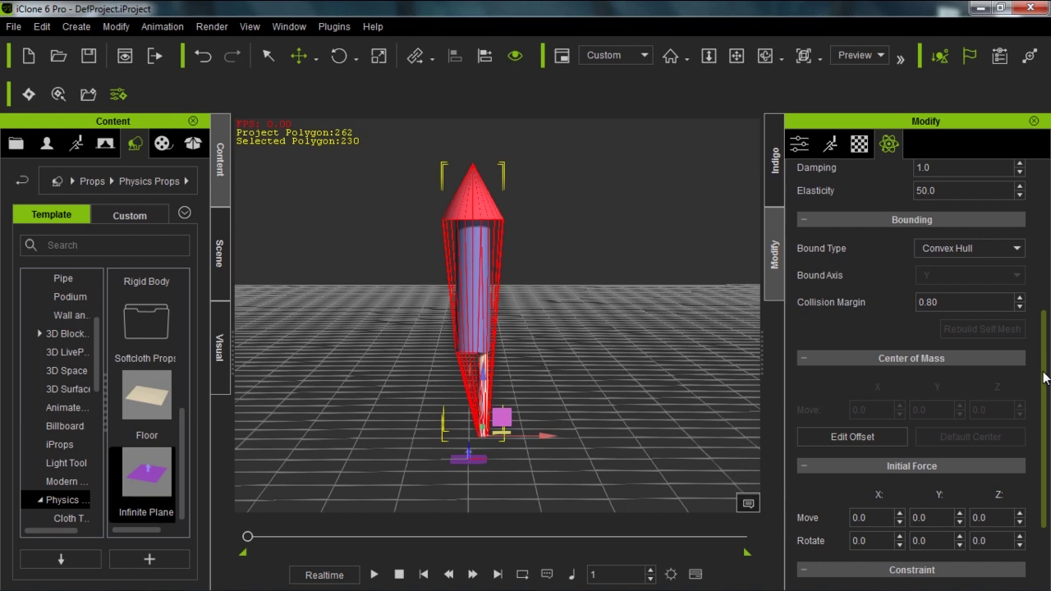
- Set the rocket's bound type to Self Mesh and inspect the bounding around the stick and body
scroll(1044, 377, "down", 1)
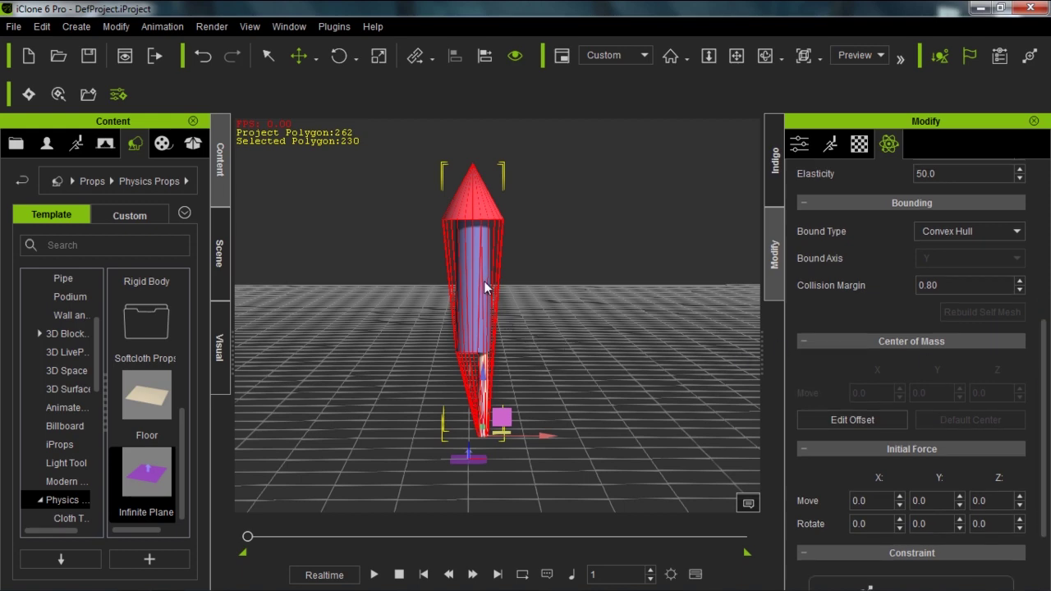
left_click(945, 231)
left_click(944, 293)
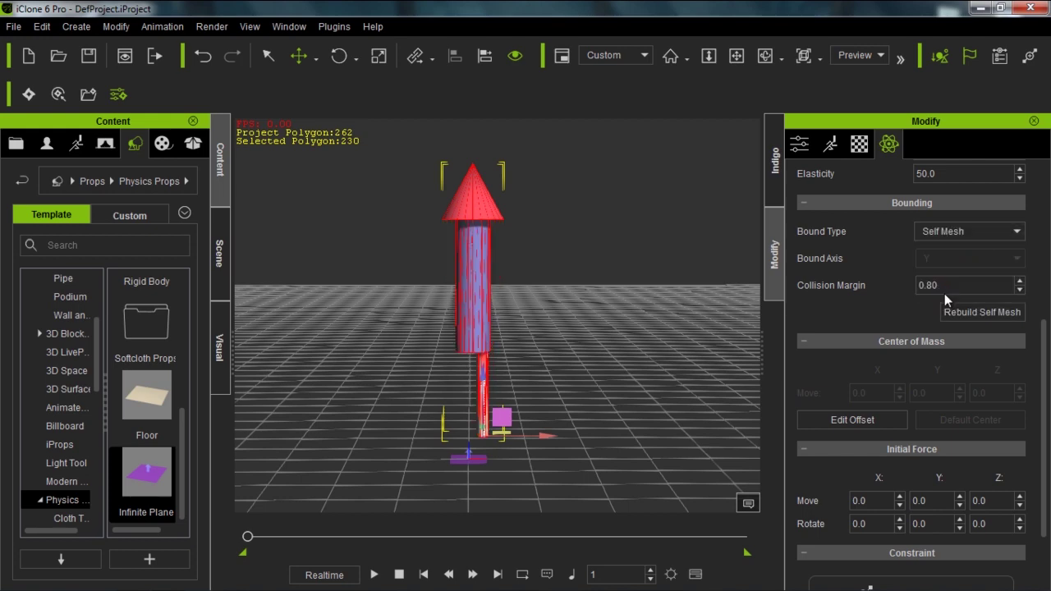
right_click_drag(537, 388, 531, 411)
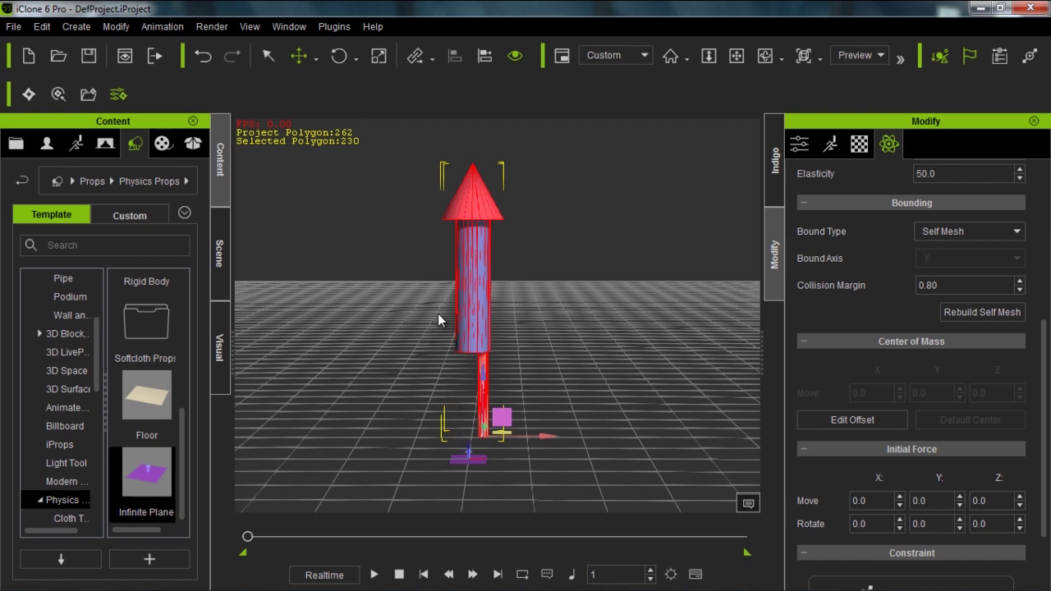
- Align the rocket to the Infinite Plane along the Z axis only, using the pivot
left_click(486, 57)
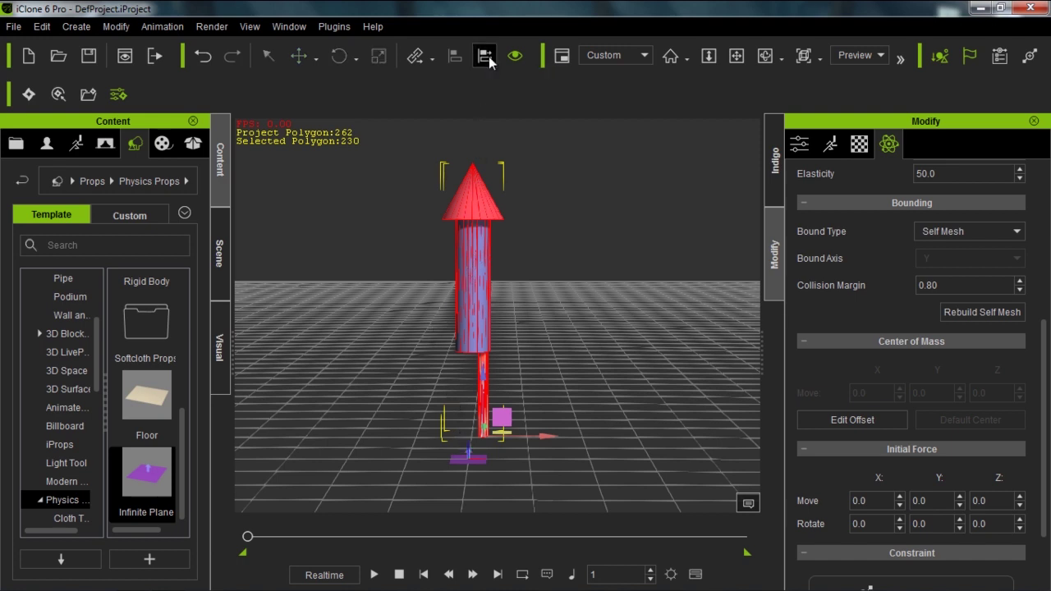
left_click(219, 252)
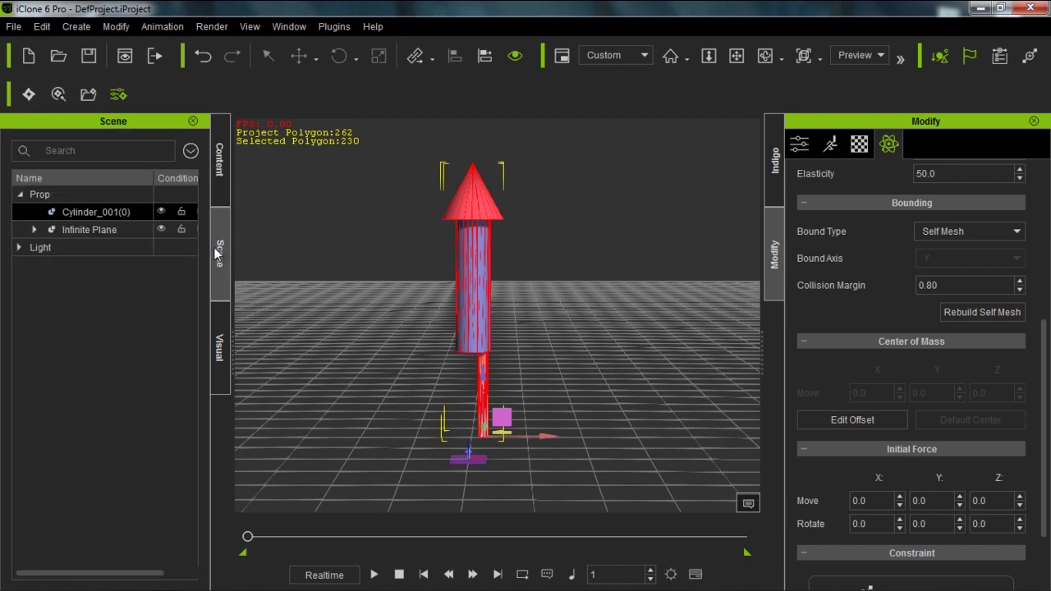
left_click(102, 230)
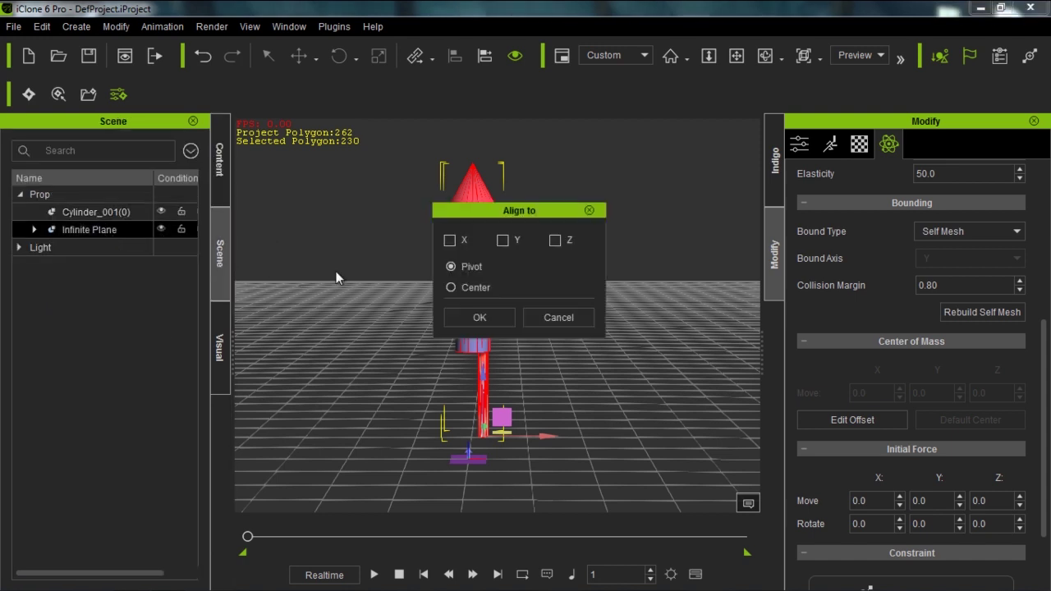
left_click(556, 241)
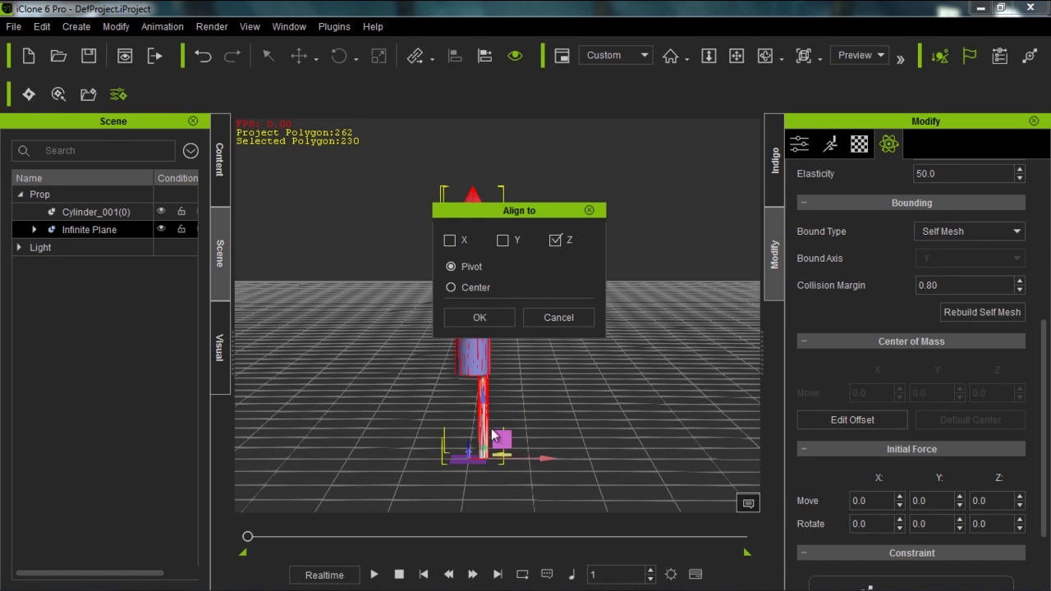
left_click(492, 319)
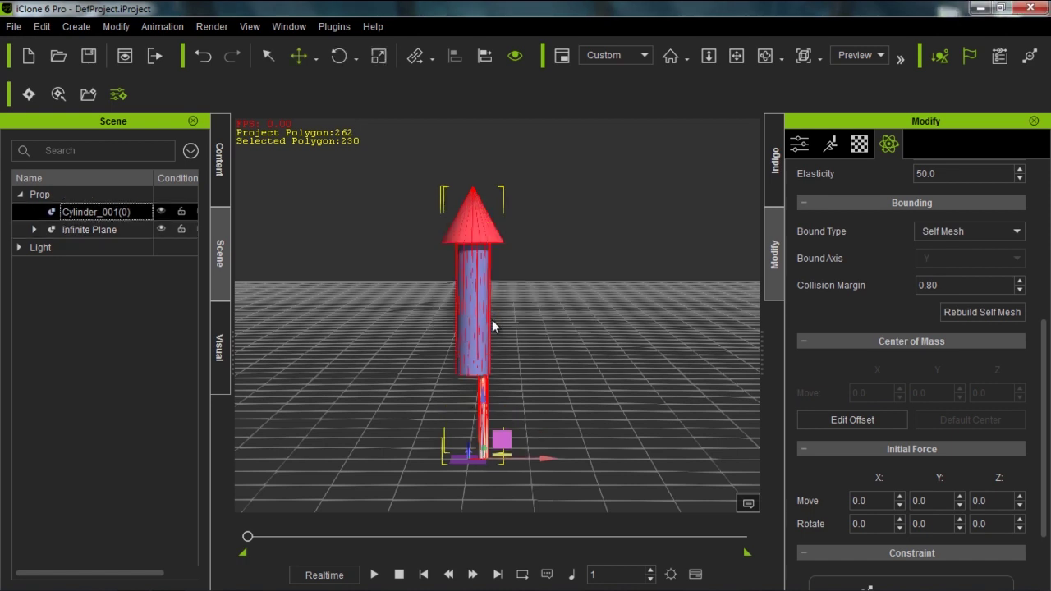
- Run the physics simulation to check how the rocket stands on the Infinite Plane
left_click(376, 572)
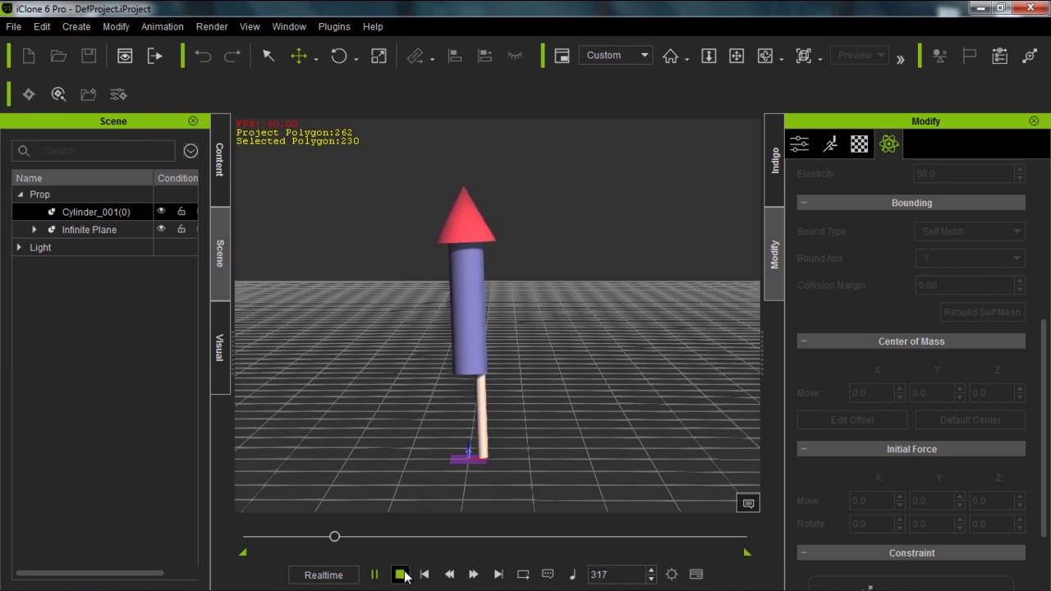
left_click(401, 575)
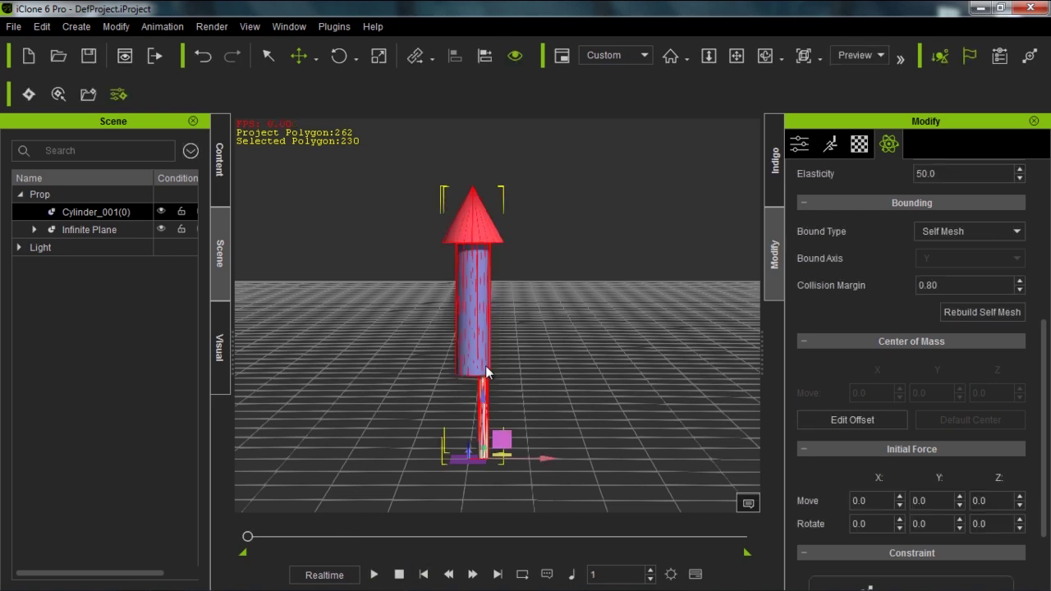
right_click_drag(573, 389, 563, 321)
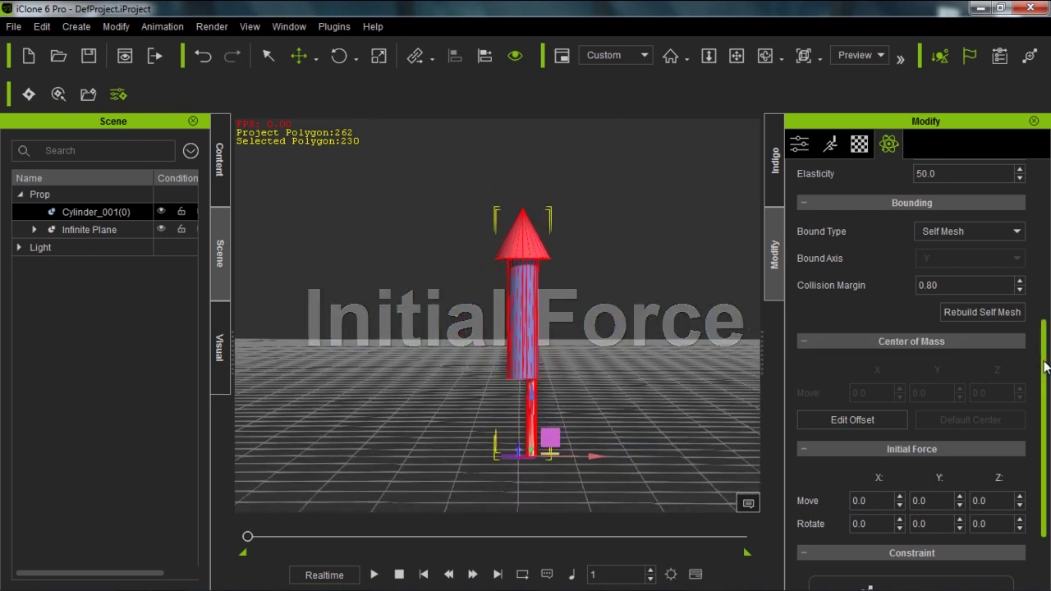
- Move the rocket along the X axis, away from the marker at the scene's origin
left_click_drag(1043, 378, 1045, 427)
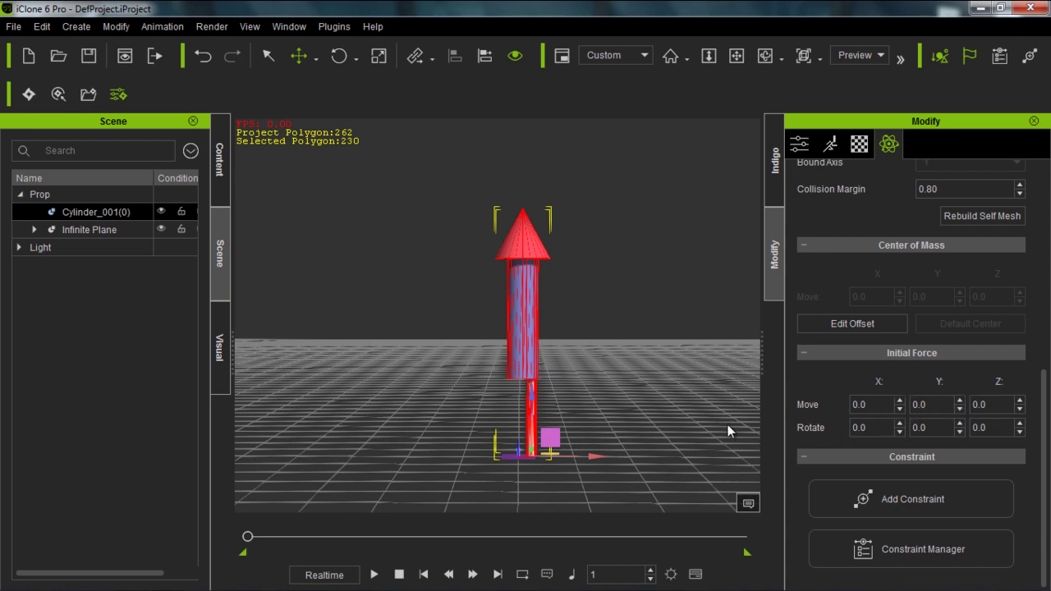
right_click_drag(667, 409, 591, 402)
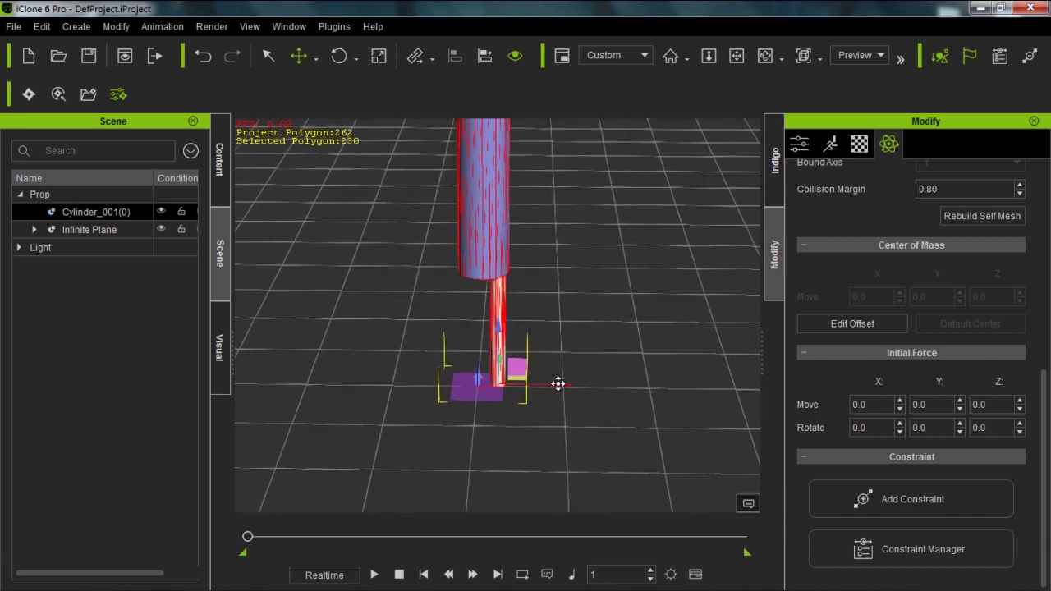
left_click_drag(559, 383, 638, 388)
right_click_drag(643, 472, 612, 436)
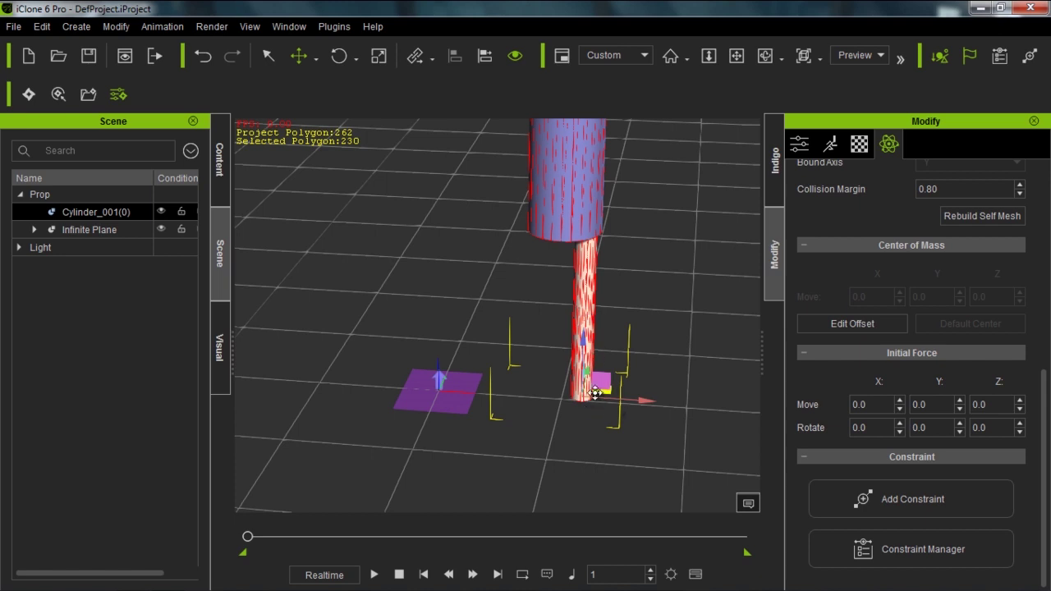
- Try rotating the rocket about its Z axis to see its local move axes, and undo the rotation
key("e")
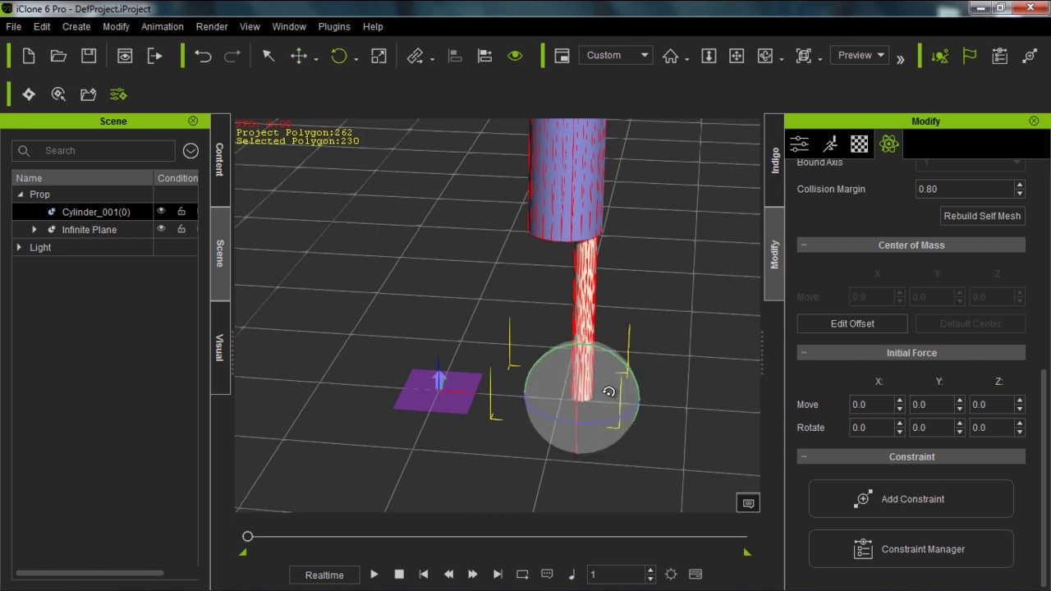
left_click_drag(617, 417, 577, 427)
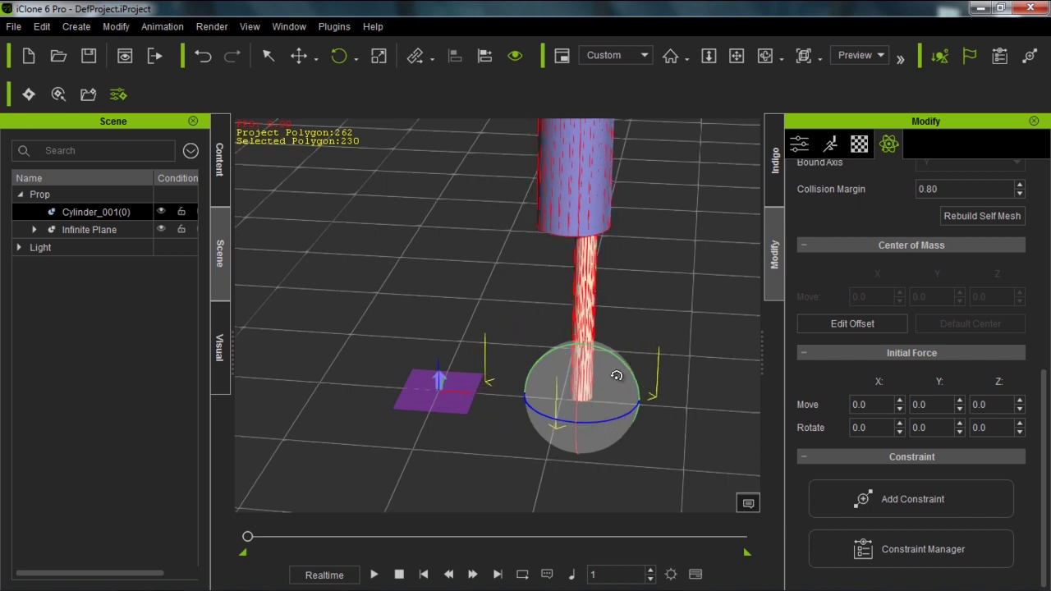
key("w")
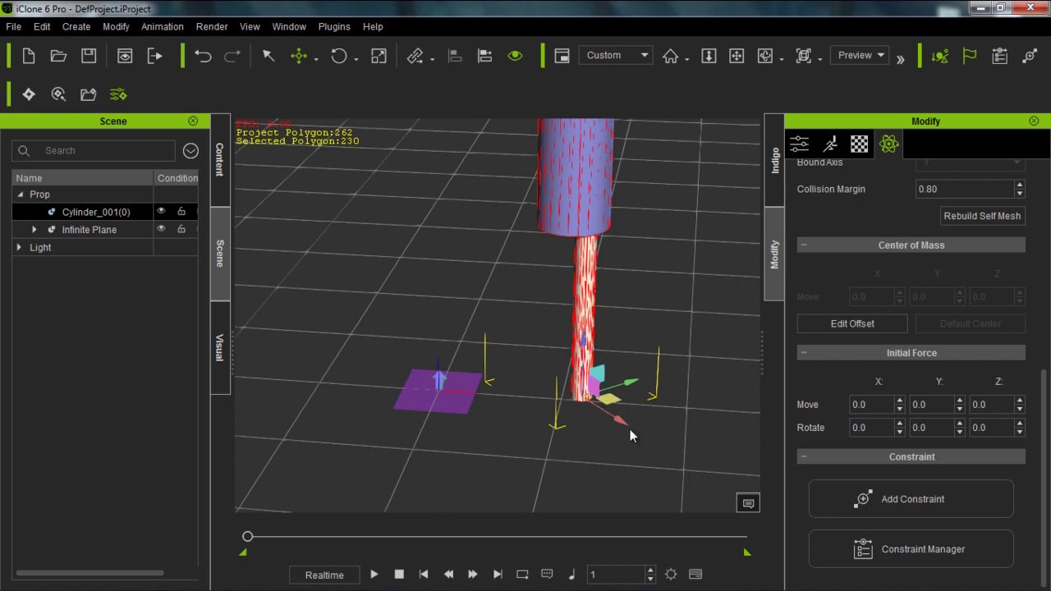
key("ctrl+z")
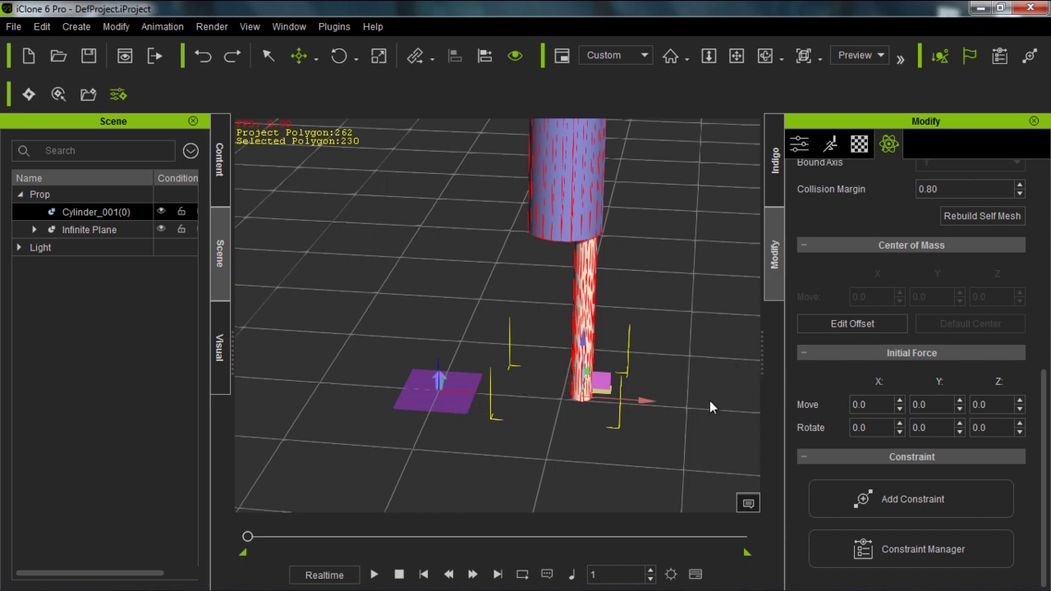
- Set the rocket's initial move force to -200 on X and test it in the physics simulation
right_click_drag(629, 441, 648, 306)
right_click_drag(626, 258, 650, 346)
right_click_drag(559, 370, 471, 422)
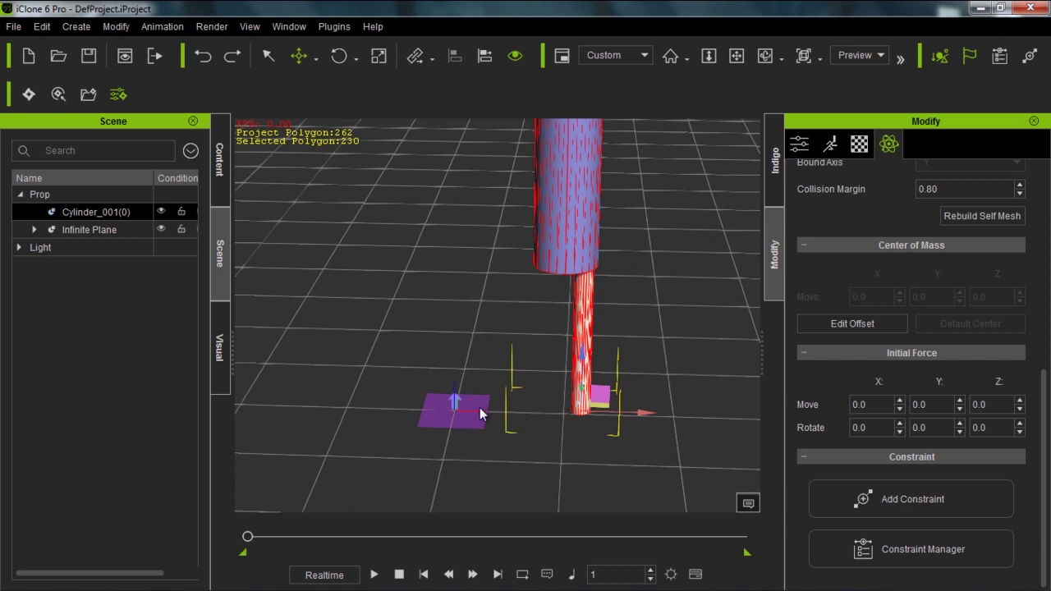
double_click(882, 405)
type("-200")
key("Return")
left_click(374, 575)
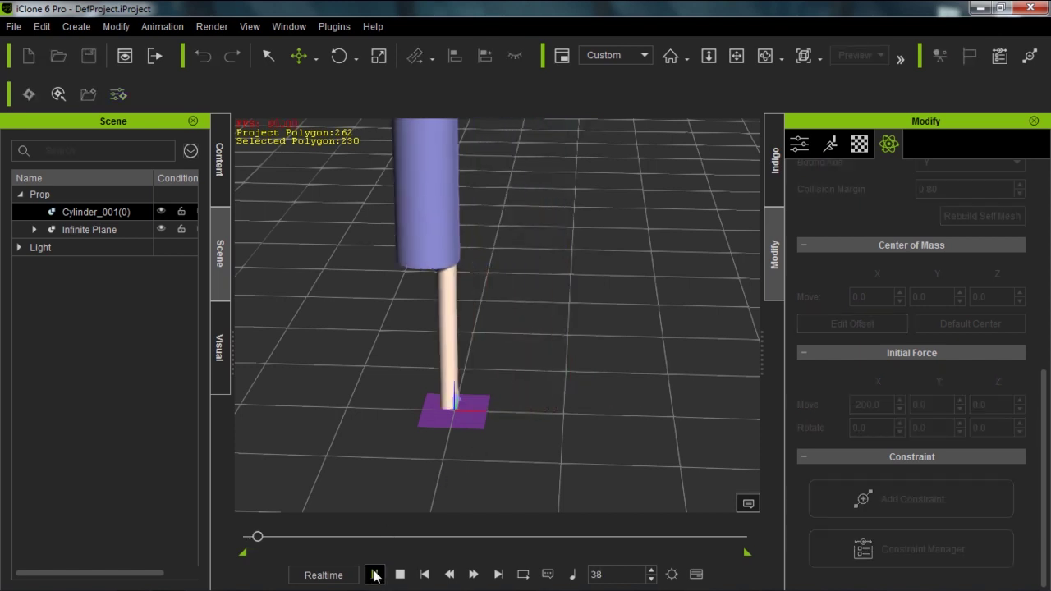
left_click(400, 574)
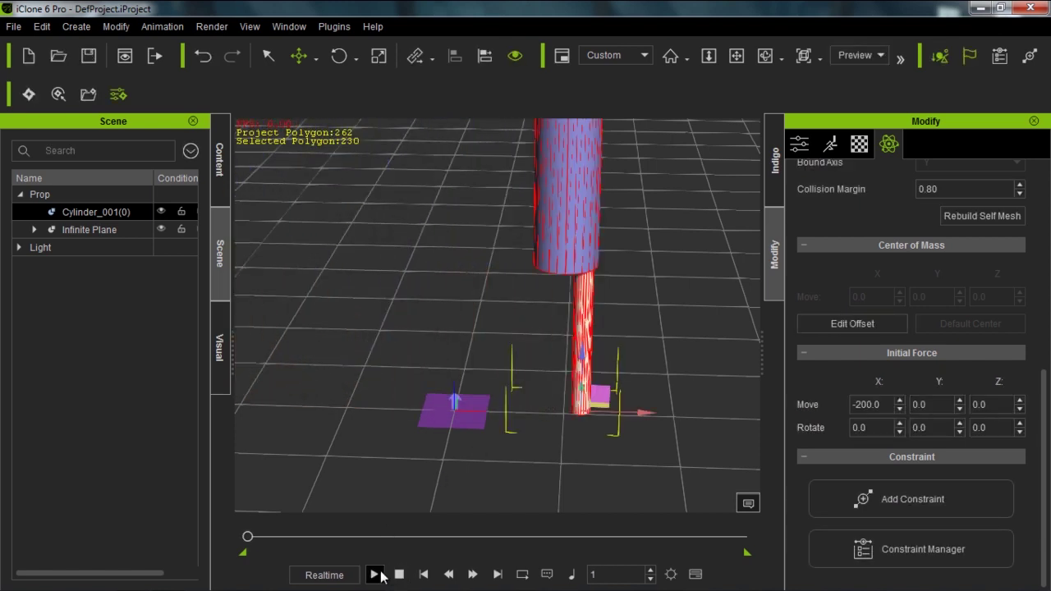
left_click(375, 574)
left_click(399, 573)
- Set the rocket's initial move force to 1000 on Z and test the launch in the physics simulation
middle_click_drag(442, 364, 521, 283)
middle_click_drag(527, 406, 524, 375)
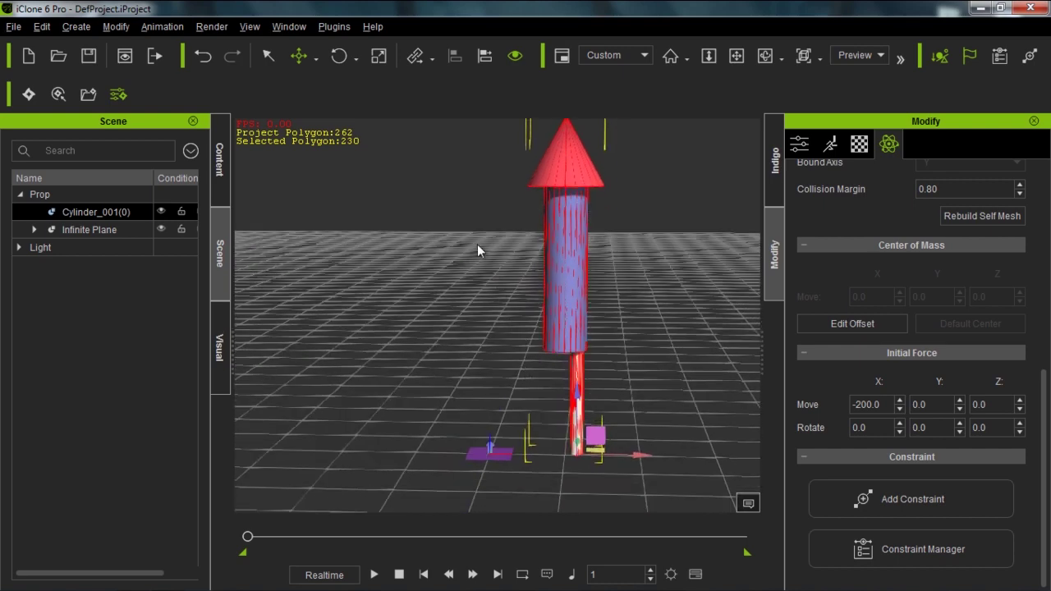
middle_click_drag(477, 244, 490, 322)
middle_click_drag(472, 275, 472, 328)
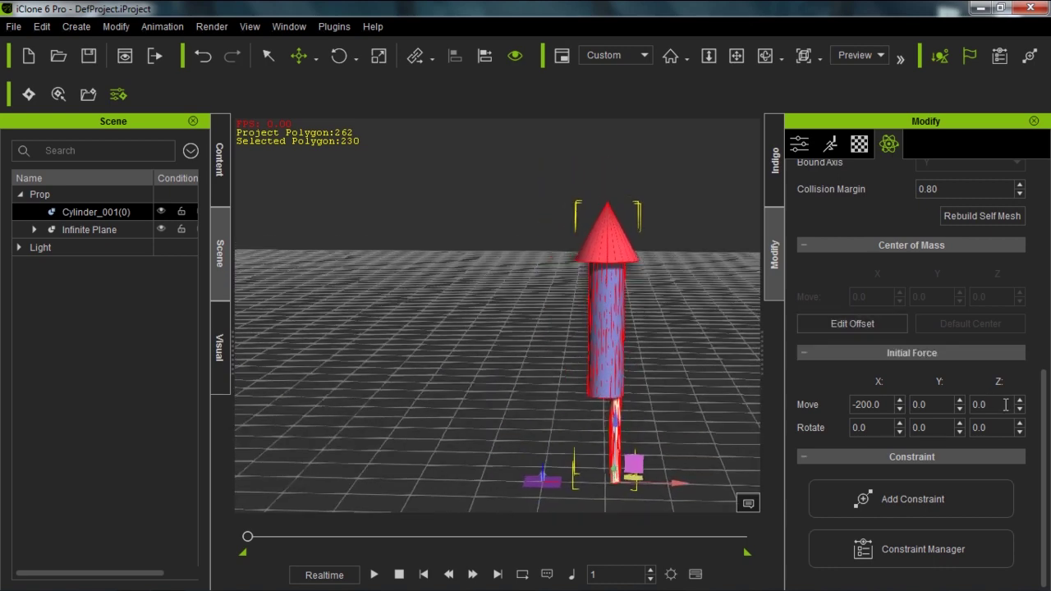
left_click_drag(1006, 405, 968, 405)
type("10")
left_click(374, 575)
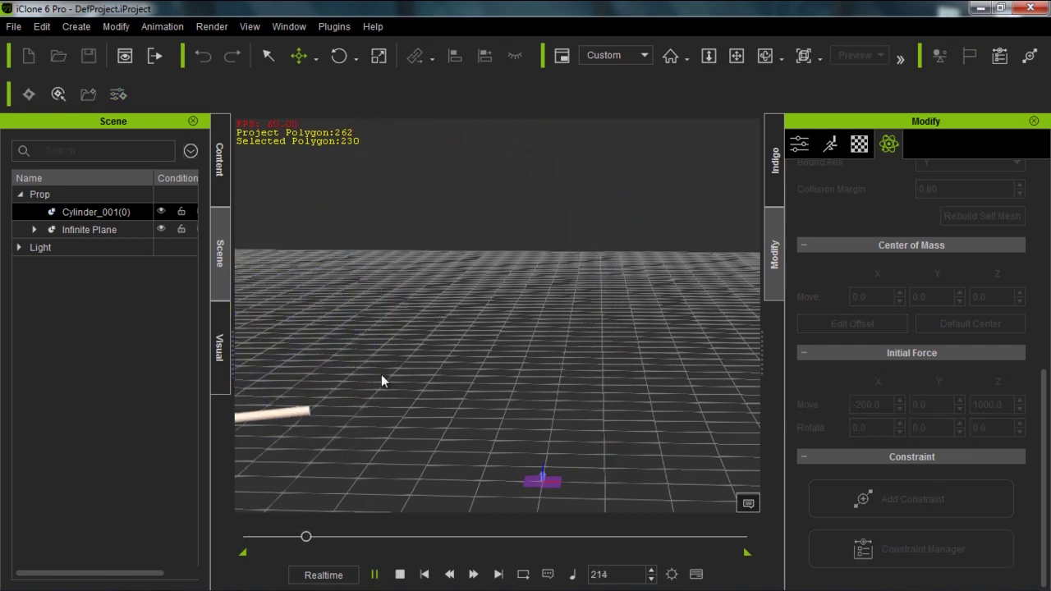
left_click(400, 573)
- Set the rocket's initial rotate force to 25 on Y and test the spin in the physics simulation
right_click_drag(461, 329, 460, 408)
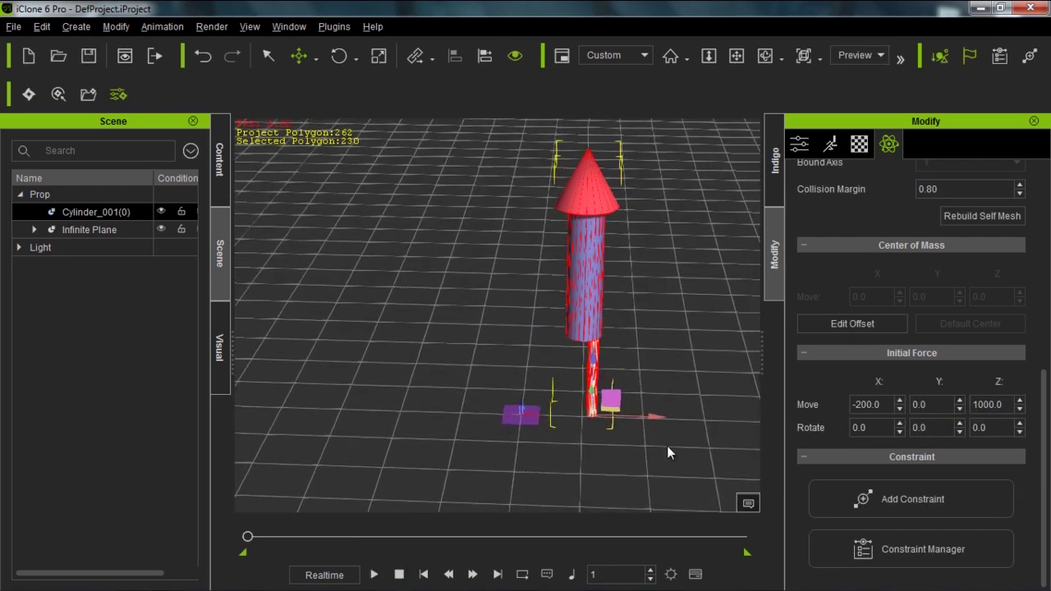
middle_click_drag(706, 451, 683, 328)
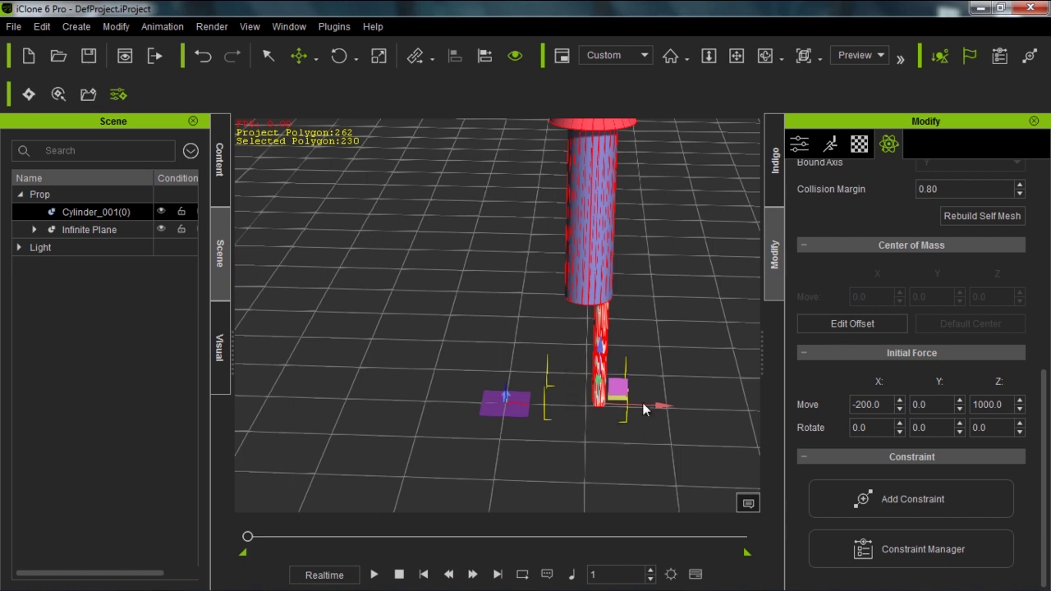
left_click_drag(940, 426, 911, 426)
type("253")
key("BackSpace")
key("Return")
scroll(619, 283, "down", 4)
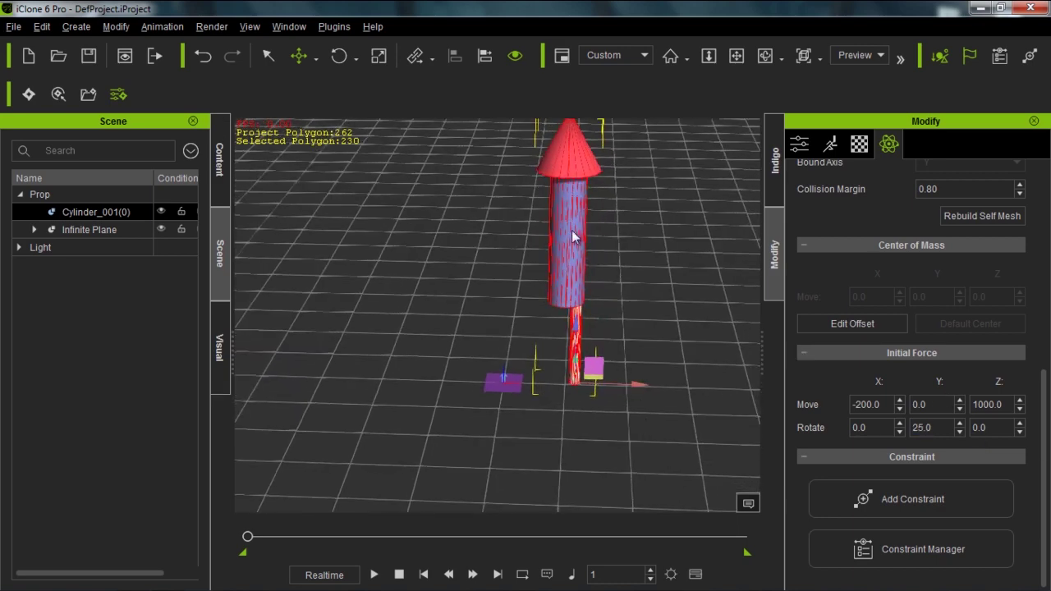
right_click_drag(628, 415, 634, 369)
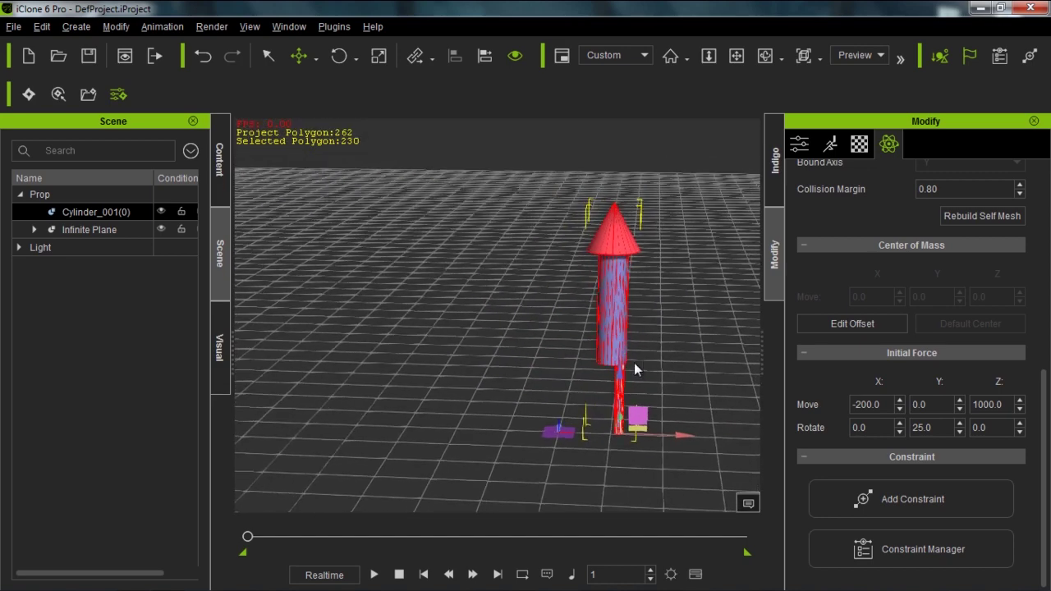
left_click(374, 574)
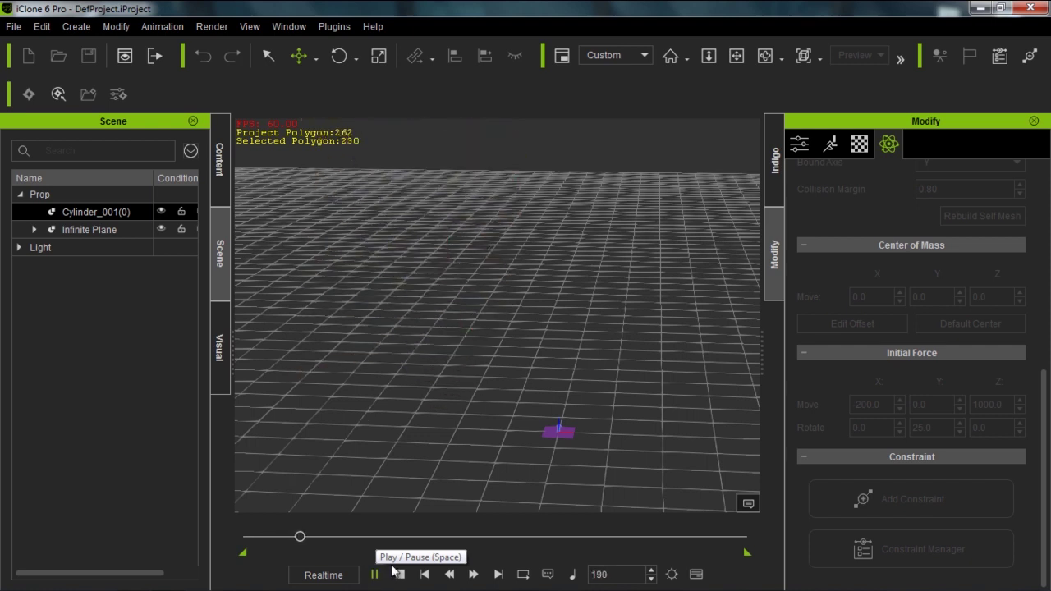
left_click(400, 574)
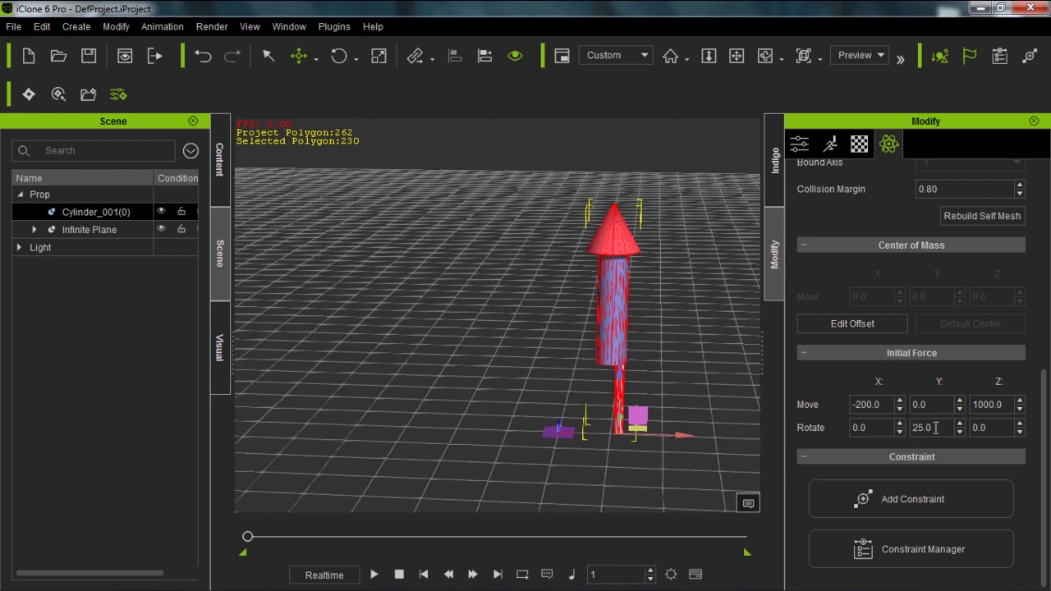
- Set the rocket's initial rotate force to -1.0 on Y and follow its flight in the physics simulation
left_click_drag(940, 428, 893, 428)
type("-1.0")
left_click(374, 574)
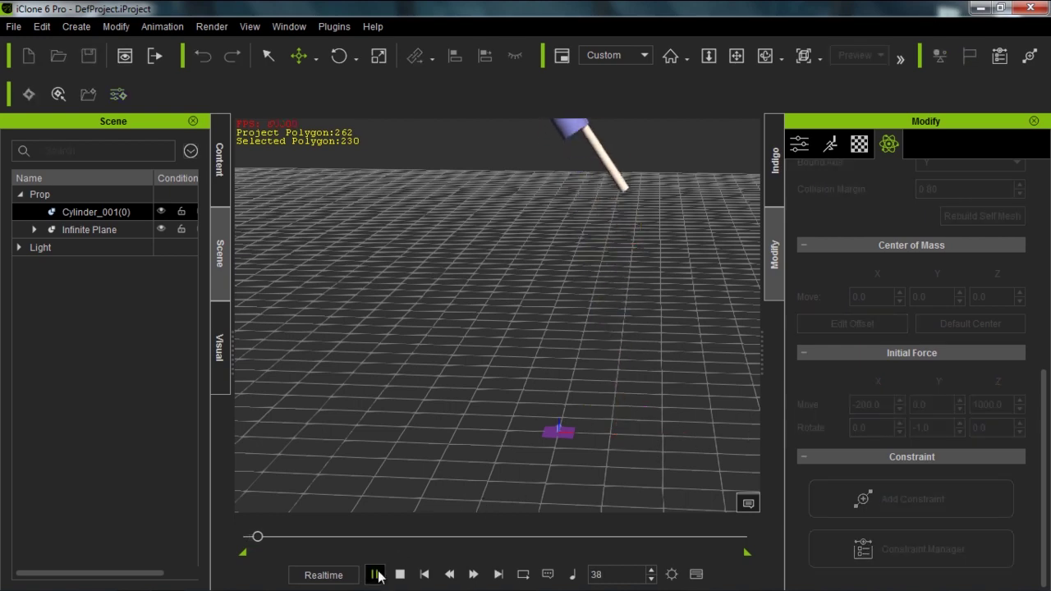
middle_click_drag(509, 392, 535, 412)
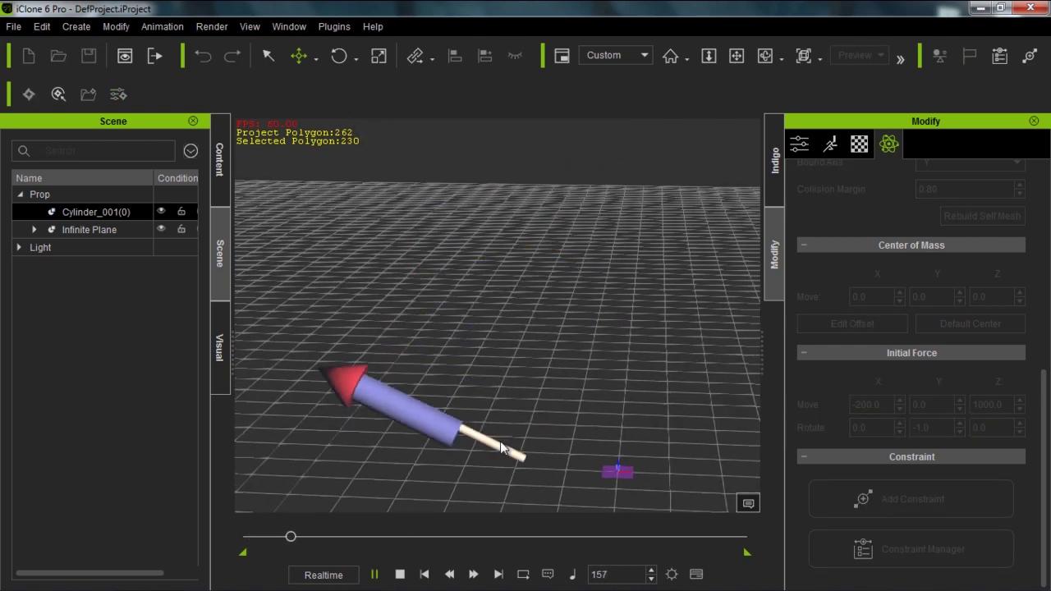
left_click(399, 574)
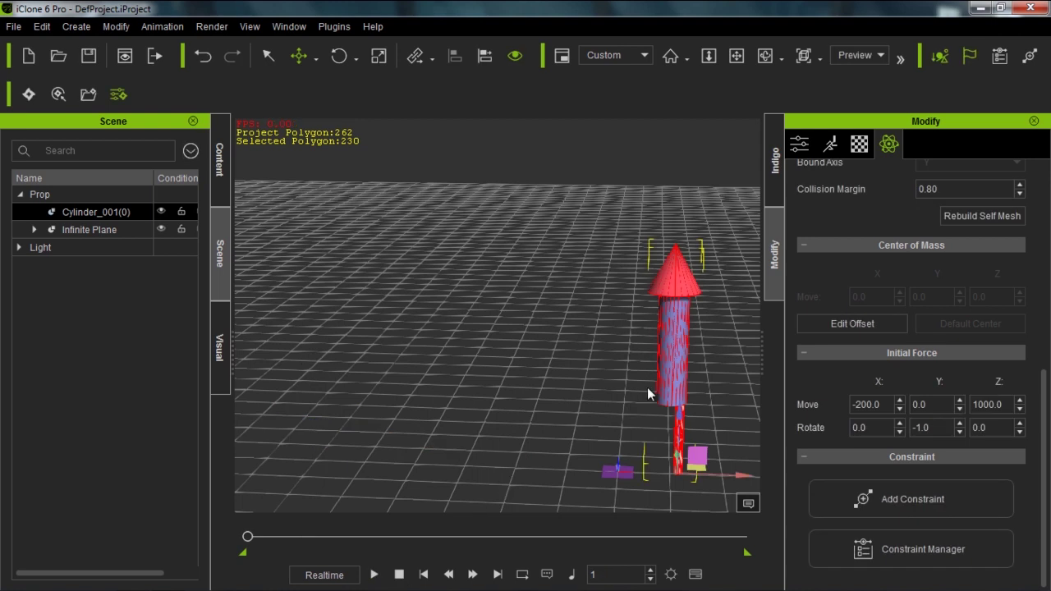
- Set the rocket's initial rotate force to -1.5 on Y and test the flight in the physics simulation
left_click_drag(941, 427, 873, 427)
type("-1")
right_click_drag(591, 323, 599, 394)
left_click(373, 574)
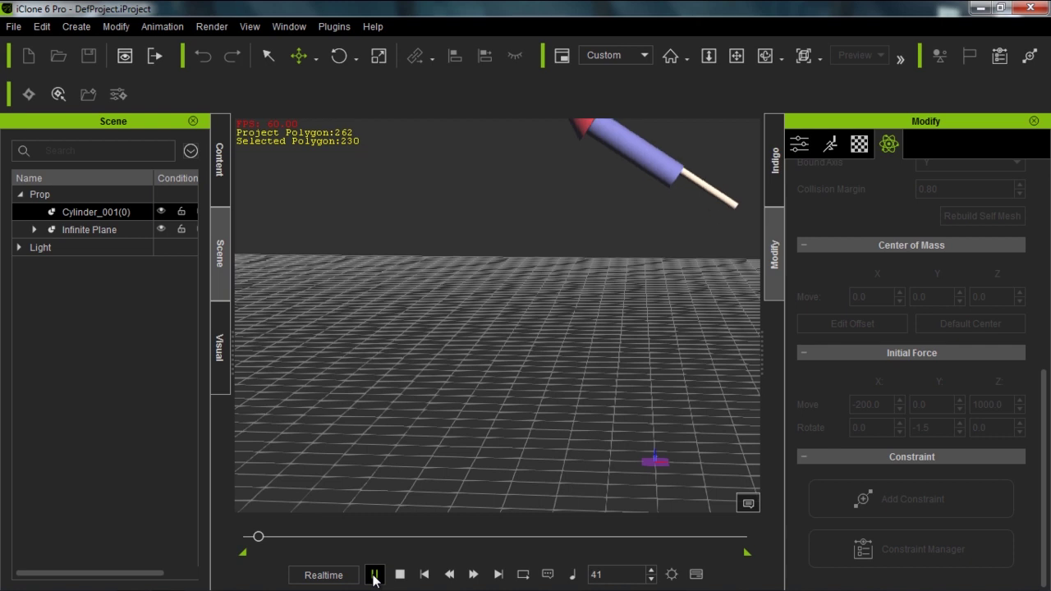
left_click(400, 575)
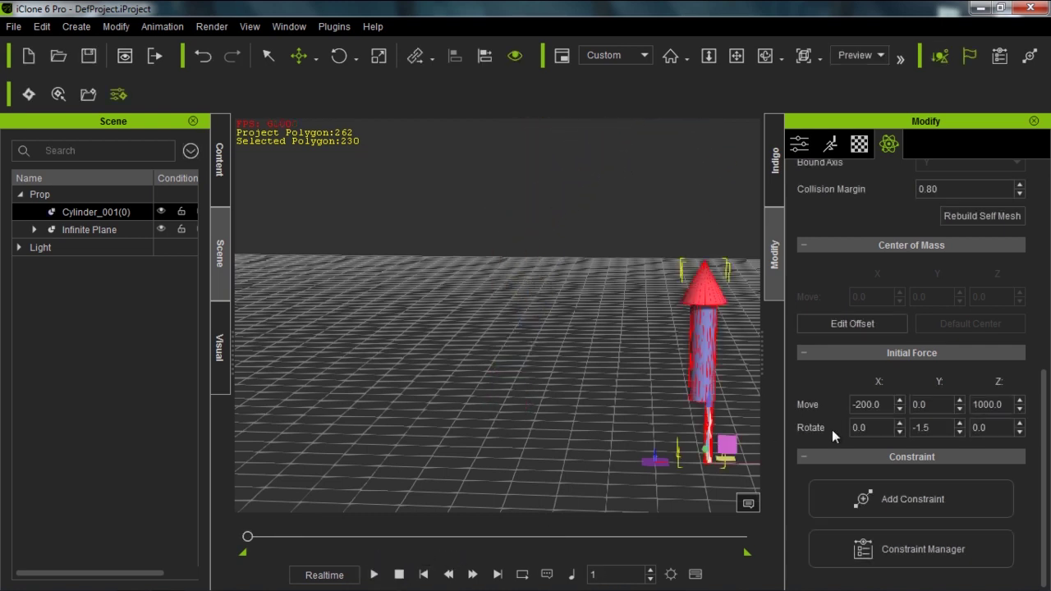
- Set the rocket's initial move force to -350 on X and test the flight in the physics simulation
left_click_drag(885, 403, 835, 404)
left_click(375, 575)
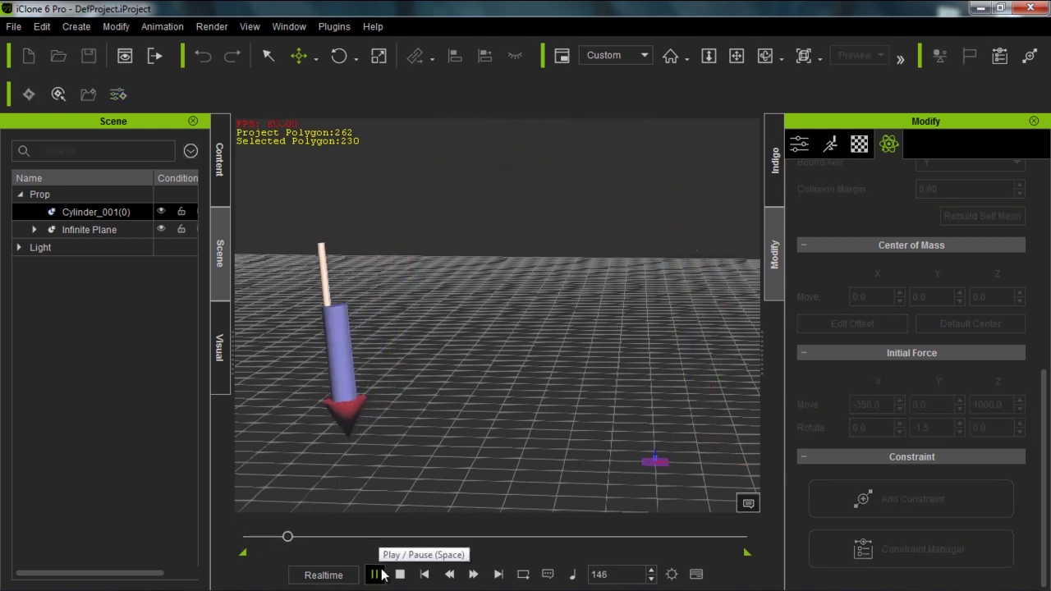
left_click(400, 574)
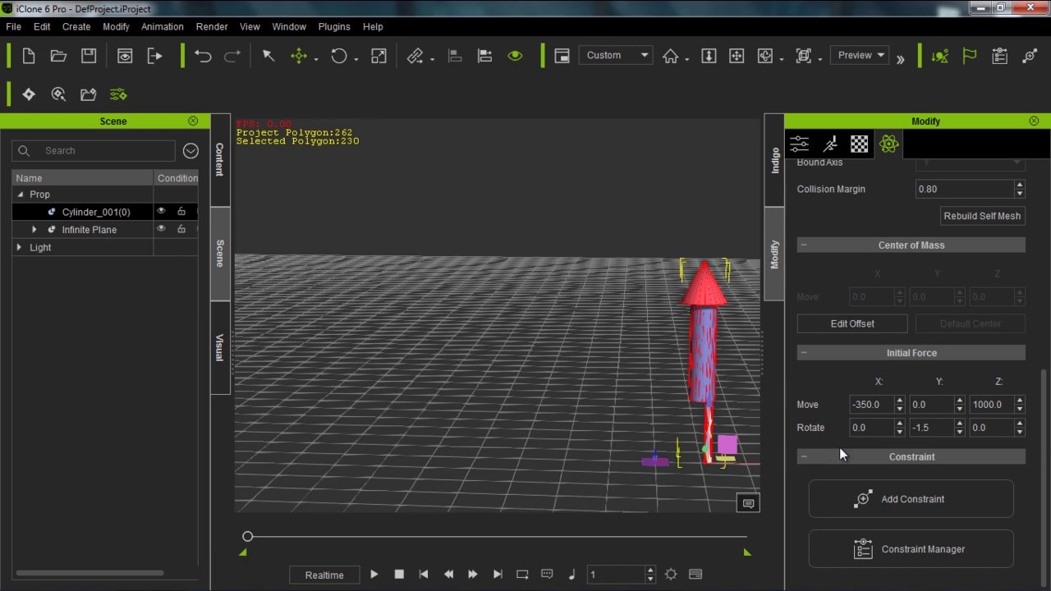
- Set the rocket's initial force to -1.0 for Y rotation and -400 for X movement, and test the flight
left_click_drag(936, 427, 894, 426)
type("-1")
left_click_drag(884, 404, 817, 397)
type("-400.0")
left_click(375, 570)
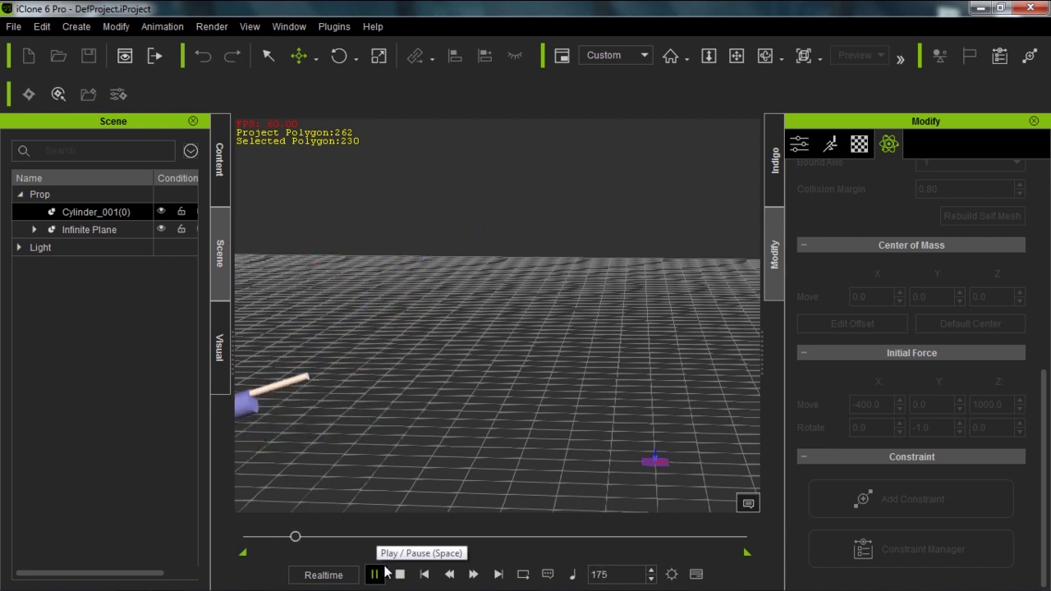
left_click(399, 574)
- Set the rocket's initial rotate force to -1.2 on Y and test the flight in the physics simulation
left_click_drag(936, 427, 870, 426)
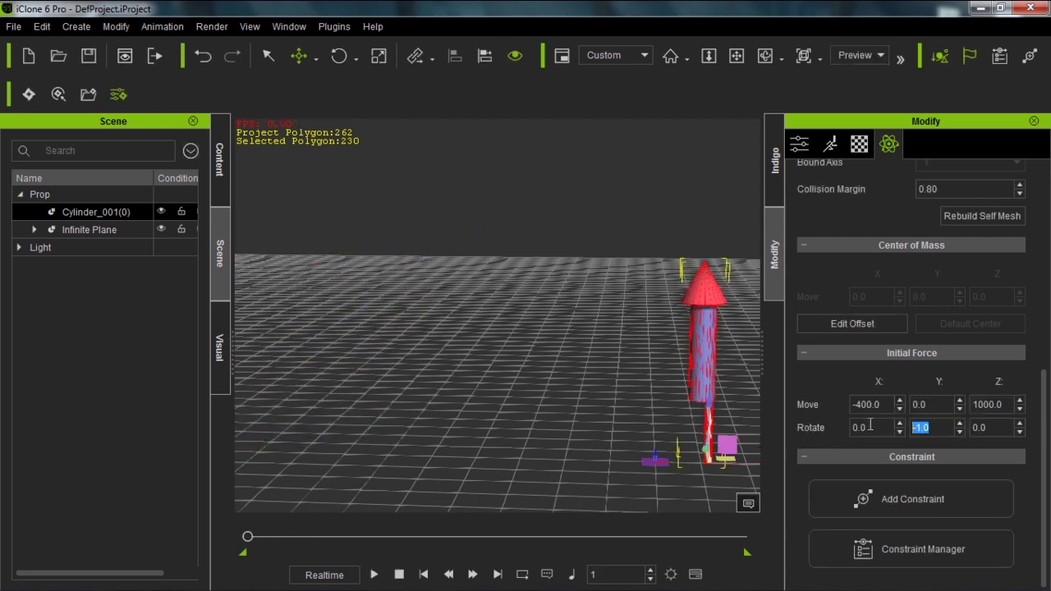
type("-1")
left_click(374, 575)
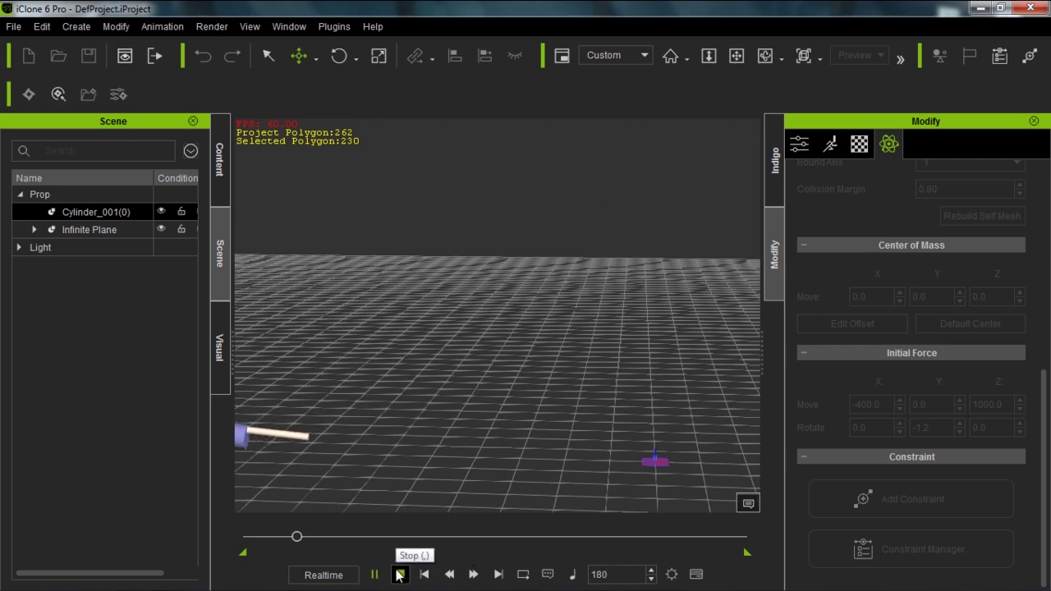
left_click(400, 575)
right_click_drag(558, 471, 604, 416)
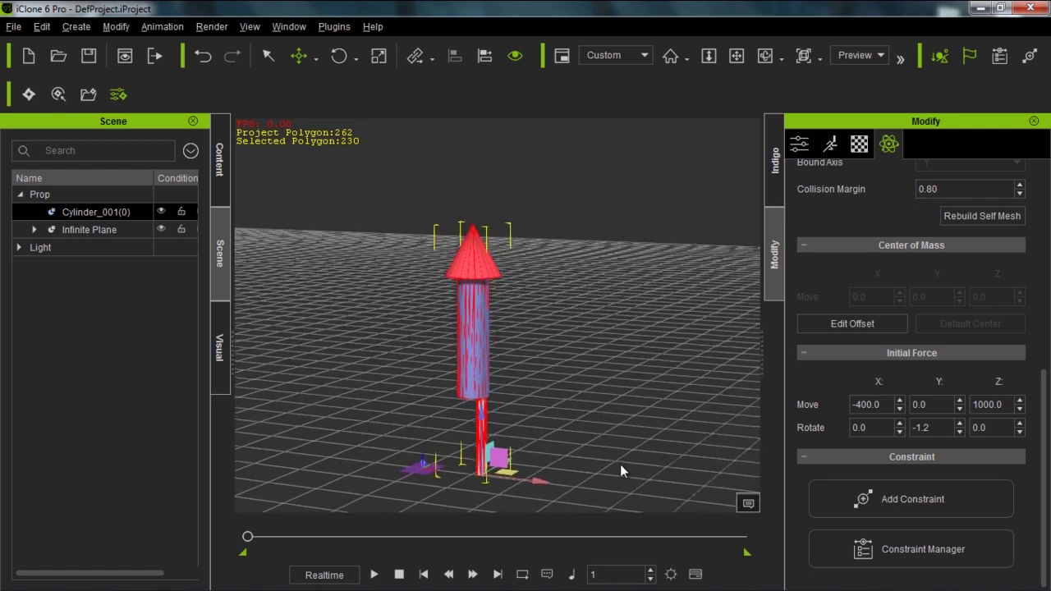
scroll(620, 460, "up", 3)
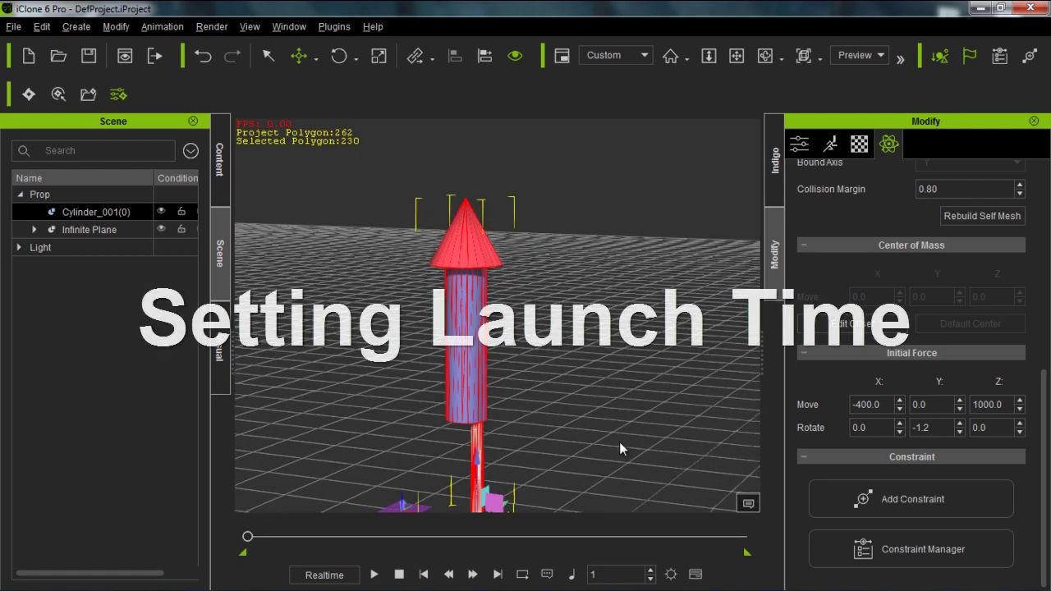
right_click_drag(620, 444, 592, 421)
middle_click_drag(593, 421, 571, 413)
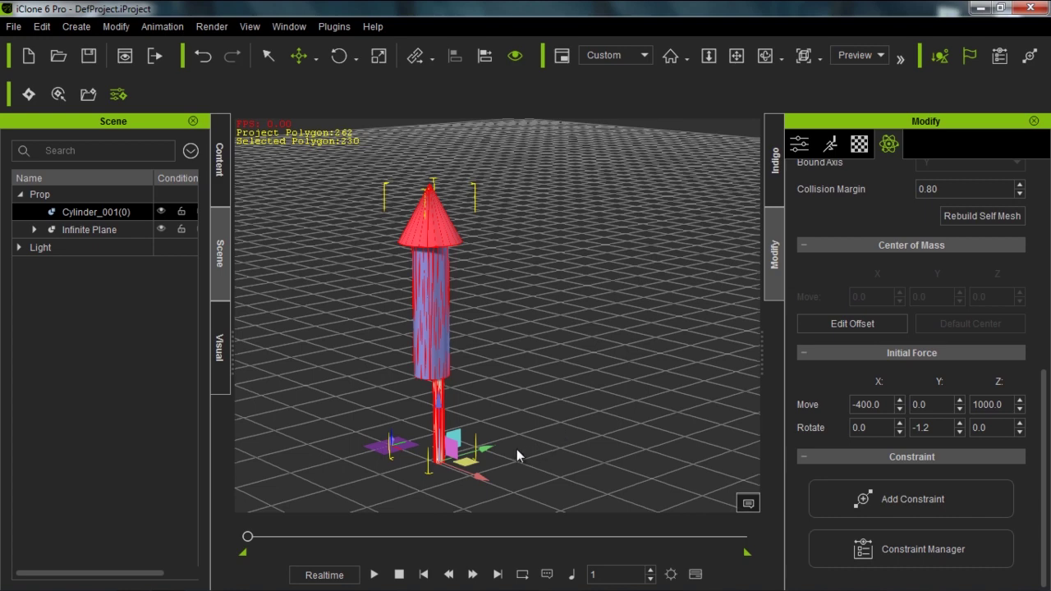
- Duplicate the rocket twice along the Y axis to make a row of three evenly spaced rockets
left_click_drag(488, 447, 605, 401, "ctrl")
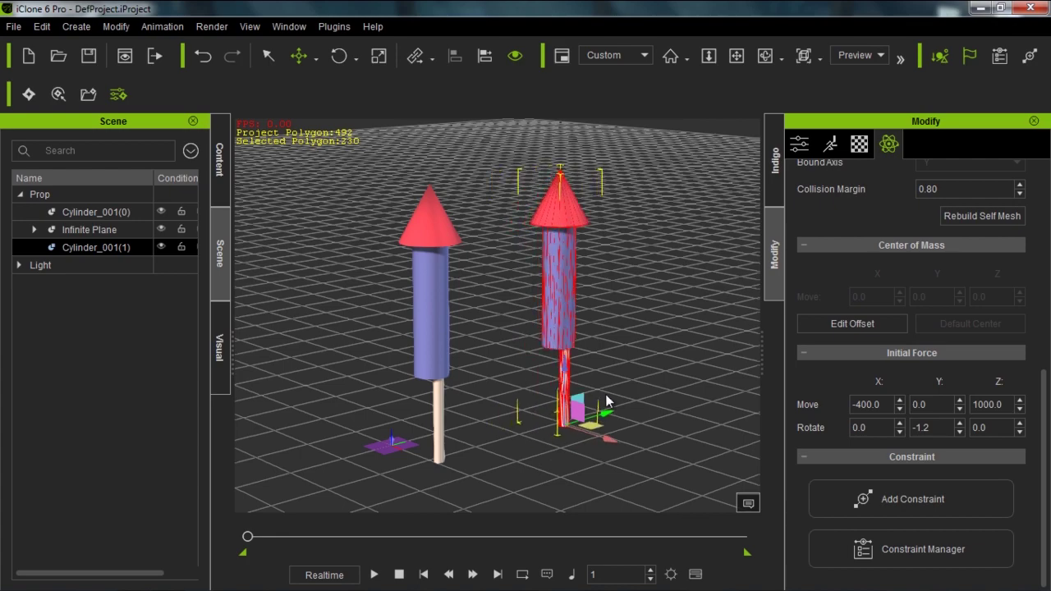
middle_click_drag(698, 461, 615, 470)
right_click_drag(614, 470, 587, 428)
middle_click_drag(664, 399, 652, 441)
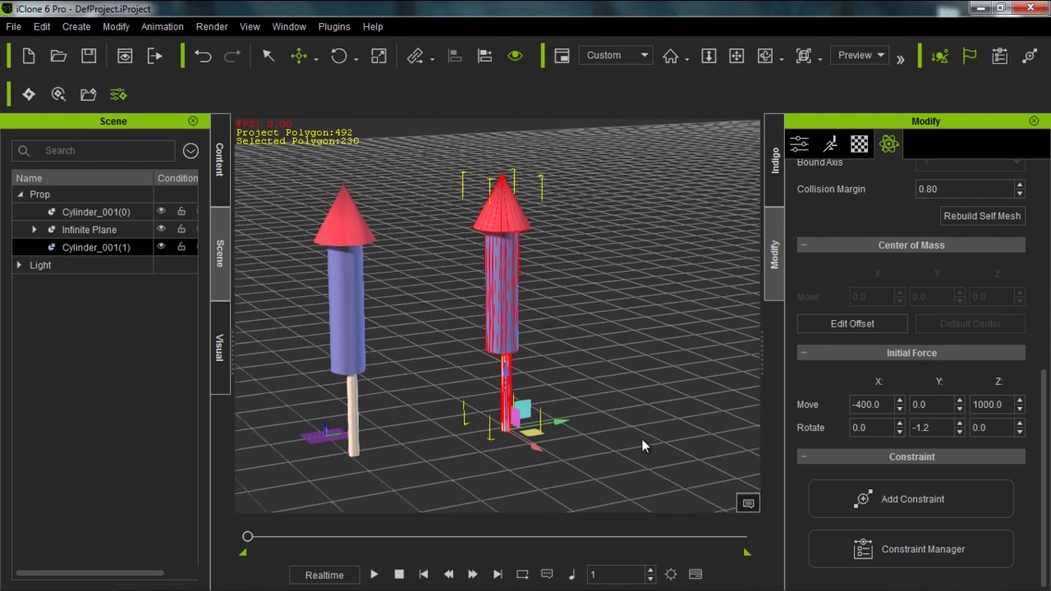
left_click_drag(566, 421, 694, 390, "ctrl")
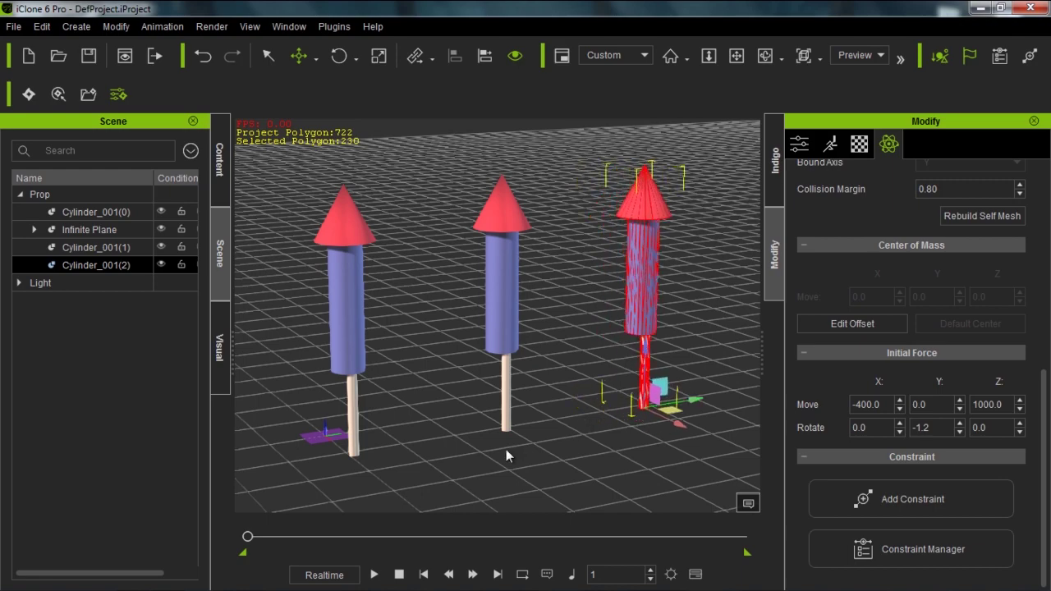
- Play the physics simulation to watch all three rockets launch, and stop it again
right_click_drag(429, 342, 421, 506)
left_click(374, 574)
right_click_drag(504, 308, 501, 360)
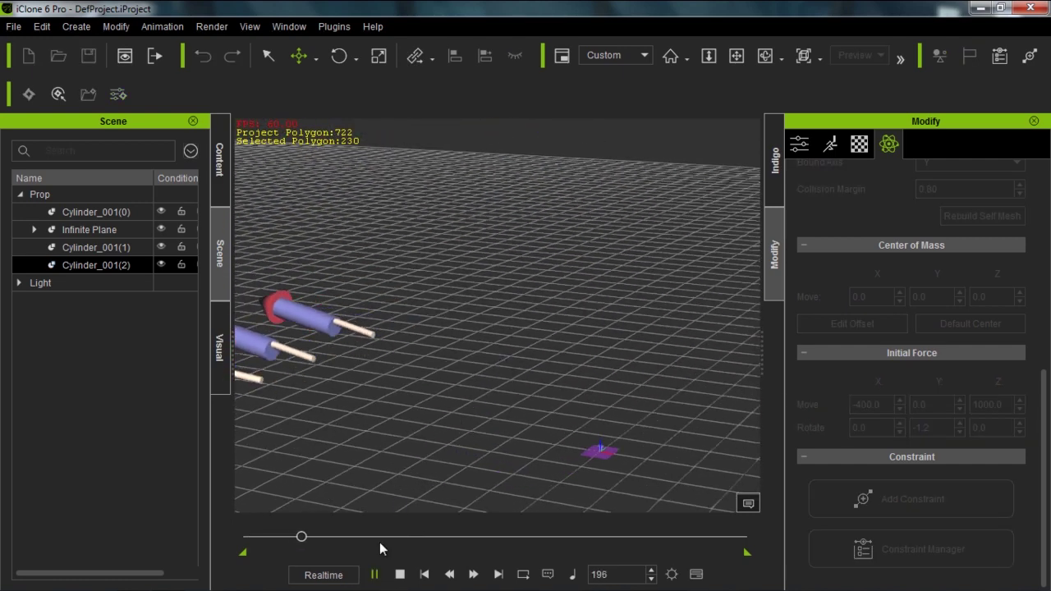
left_click(399, 574)
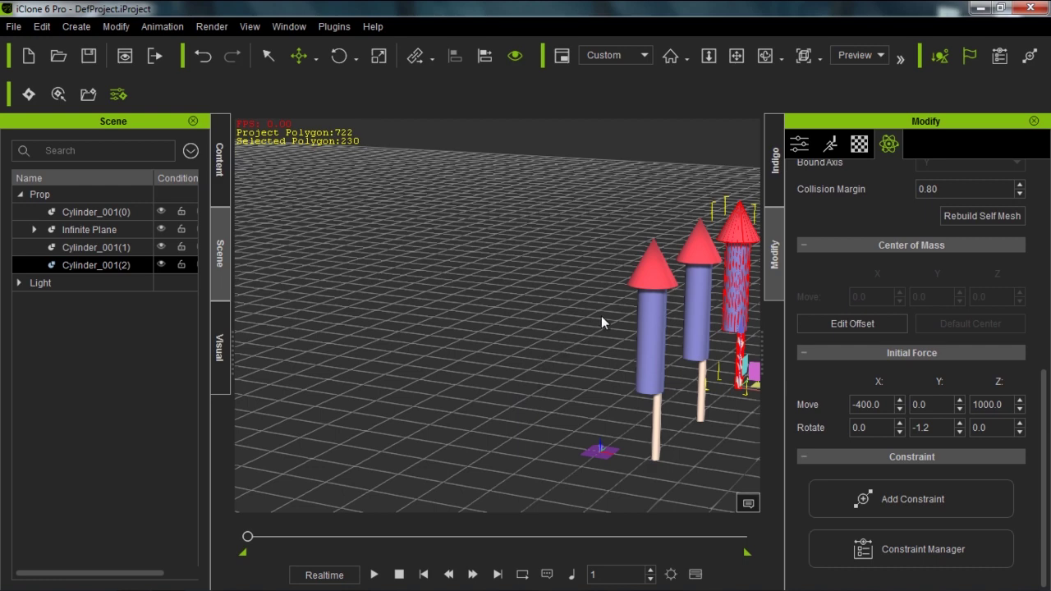
right_click_drag(644, 325, 544, 323)
right_click_drag(611, 448, 609, 412)
right_click_drag(643, 470, 615, 380)
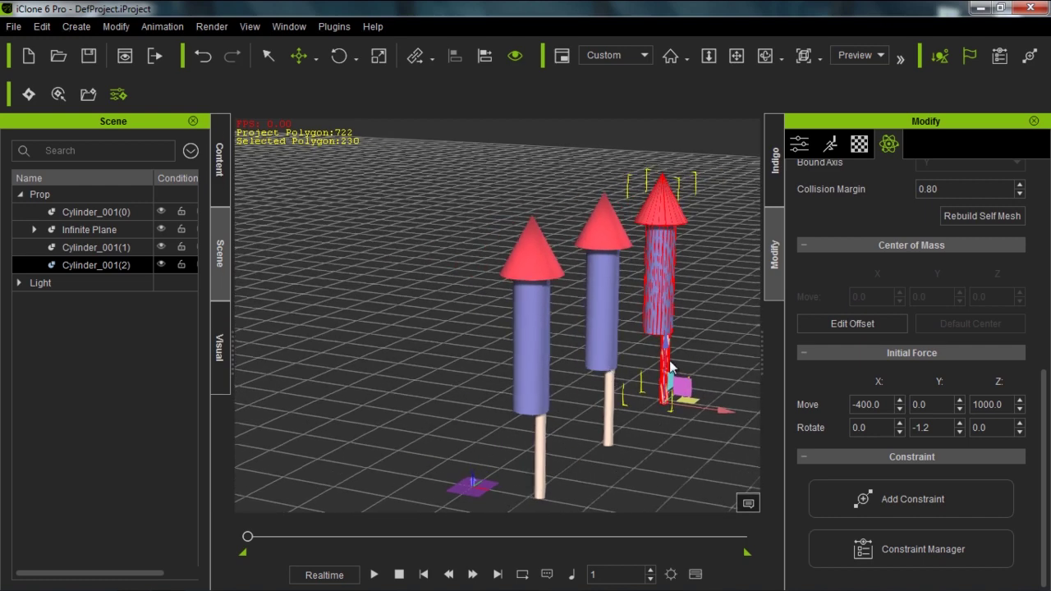
- Turn off the physics simulation and play back the recorded launch of all three rockets
left_click_drag(1043, 420, 1039, 214)
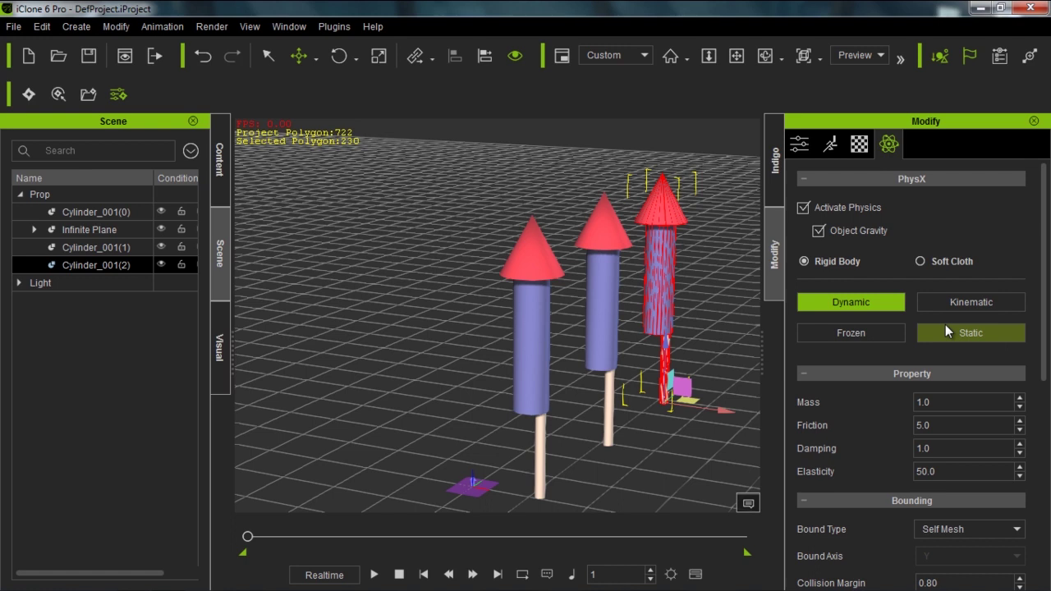
left_click_drag(1041, 309, 889, 334)
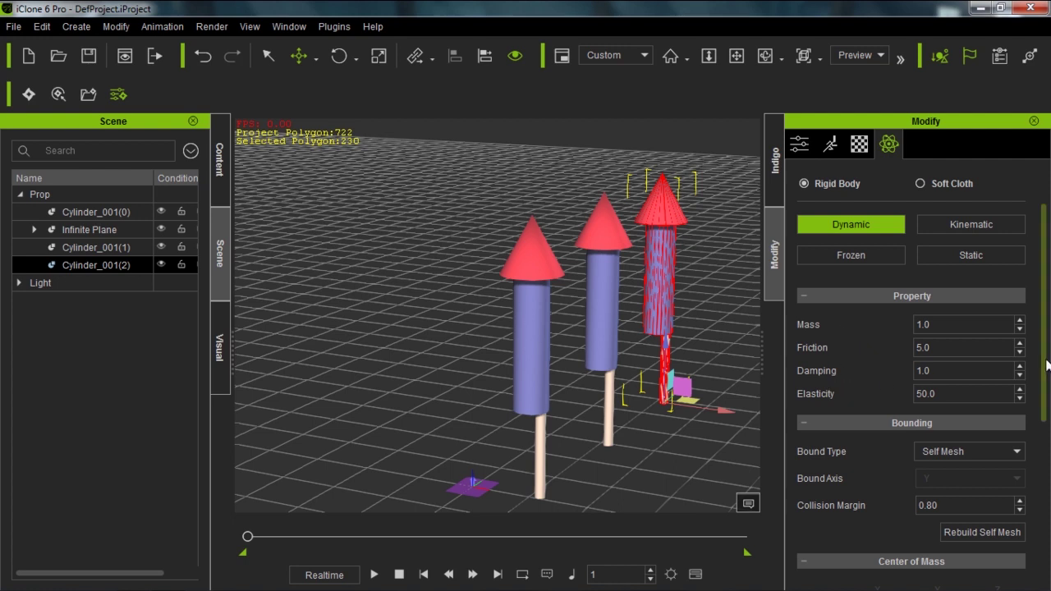
left_click_drag(1045, 362, 1042, 283)
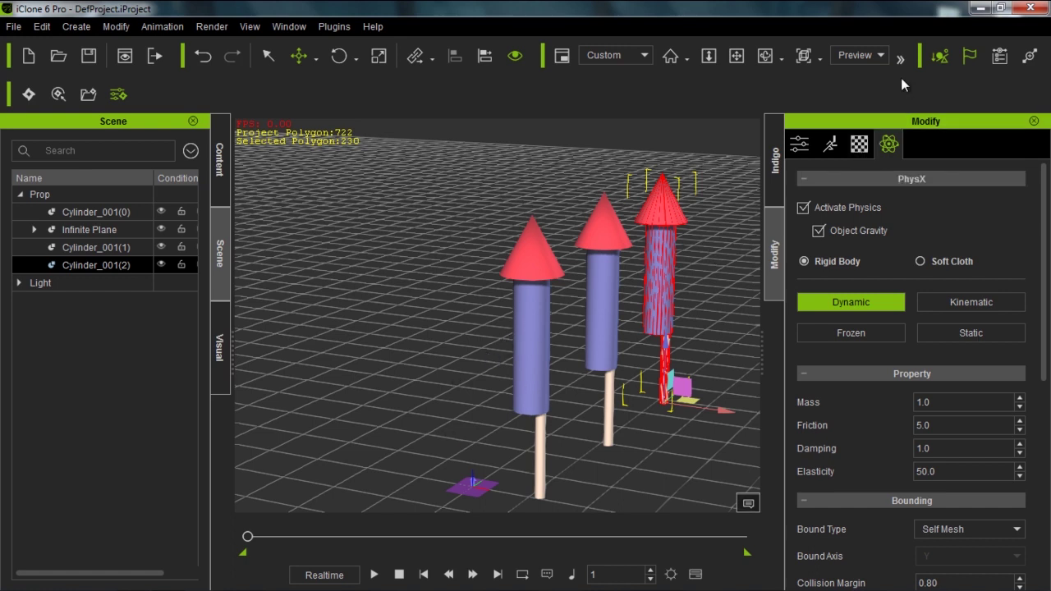
left_click(942, 56)
left_click(374, 573)
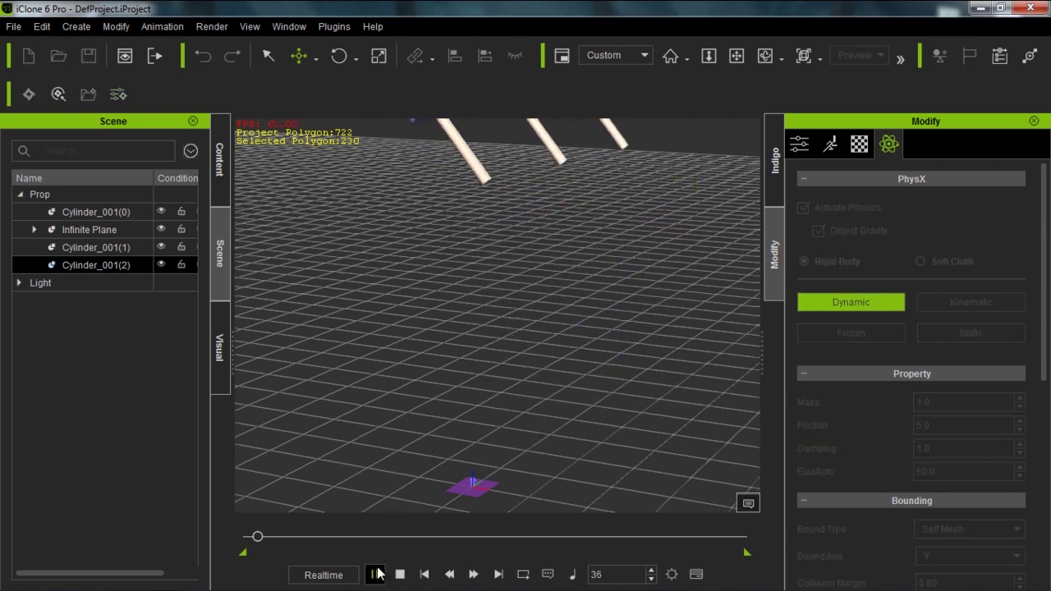
left_click(399, 575)
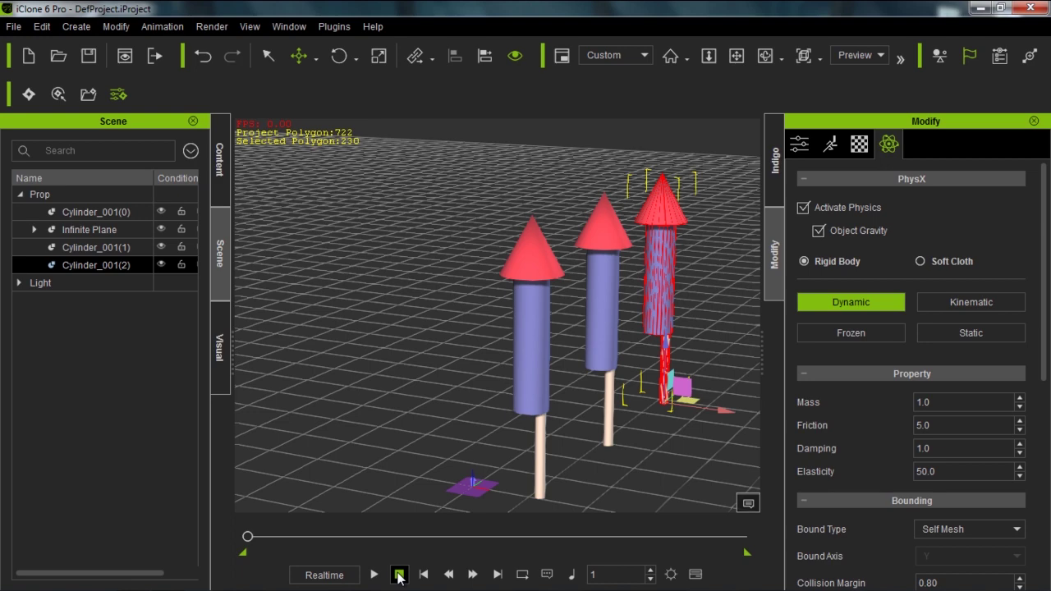
- Open the timeline for the front rocket and show its Animation track
left_click(536, 348)
middle_click_drag(522, 391, 485, 376)
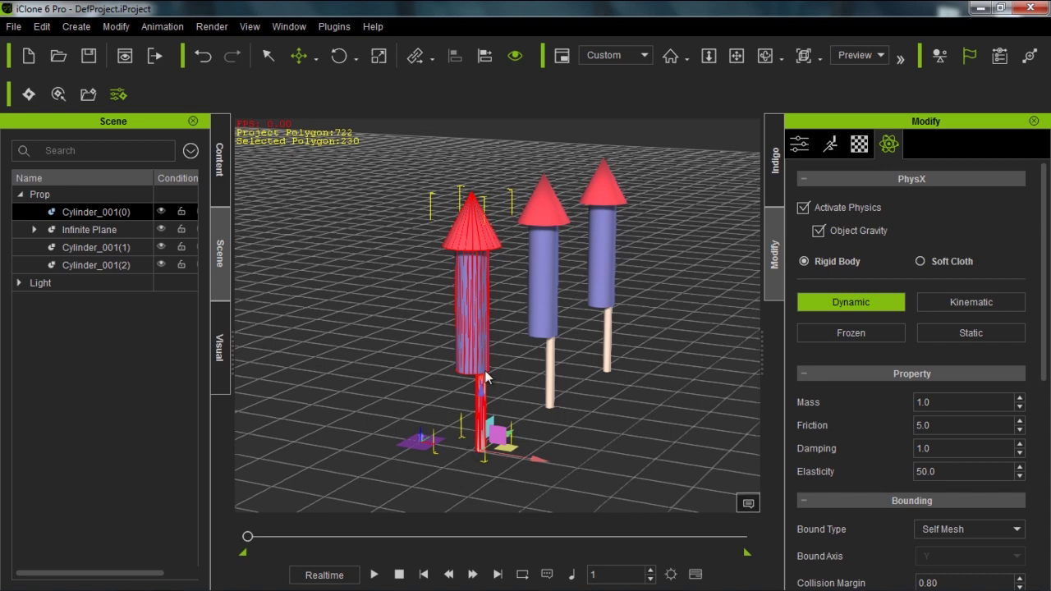
key("F3")
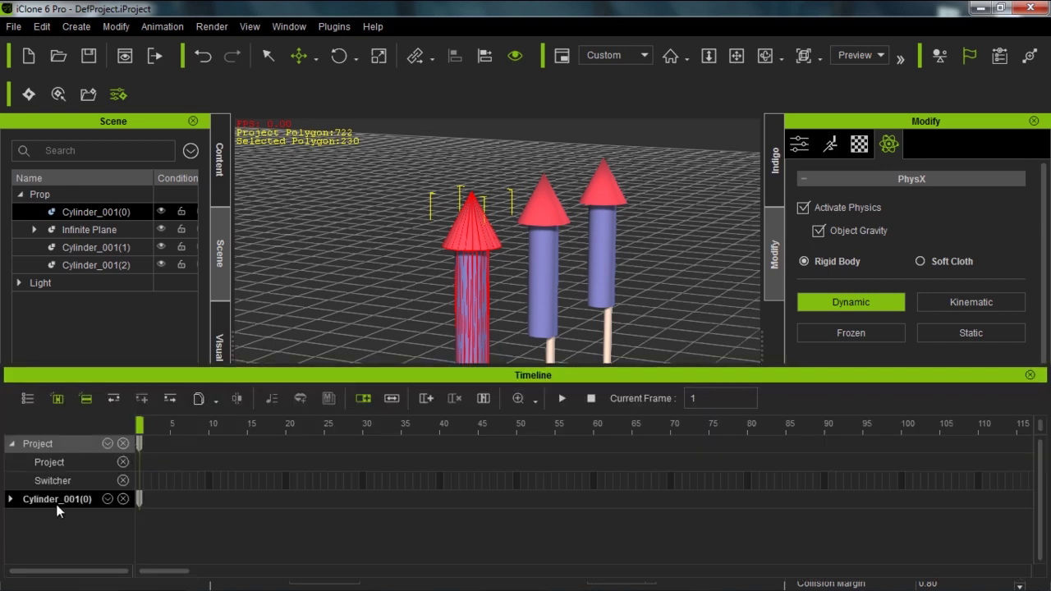
left_click(106, 499)
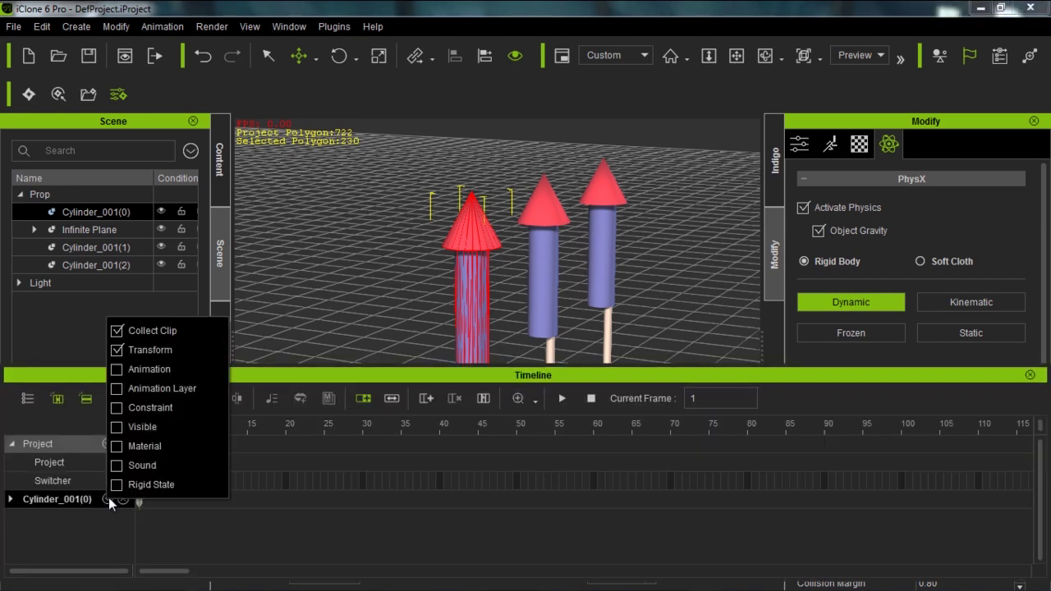
left_click(118, 370)
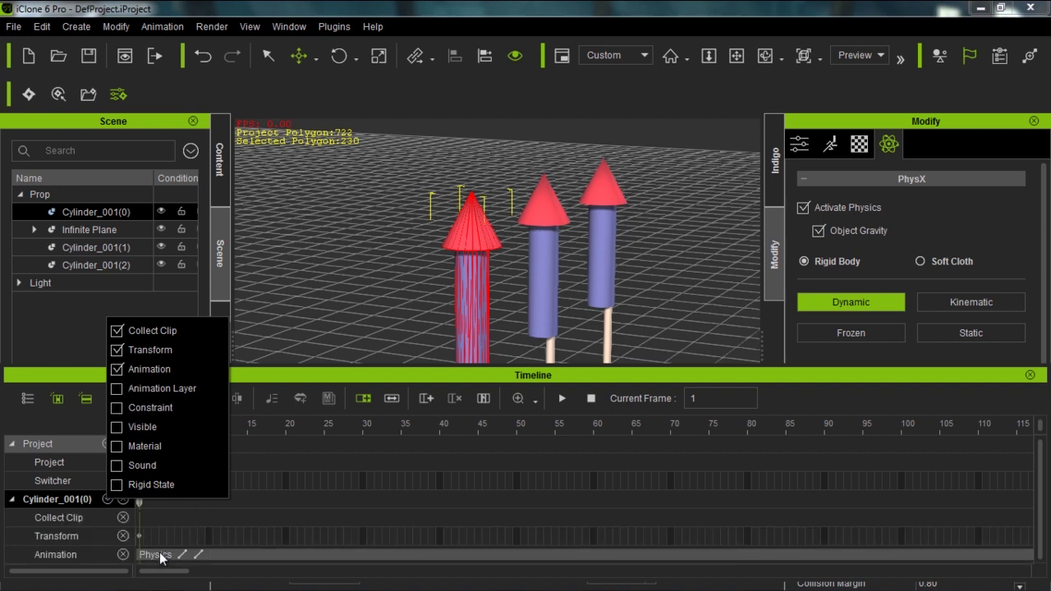
left_click(225, 486)
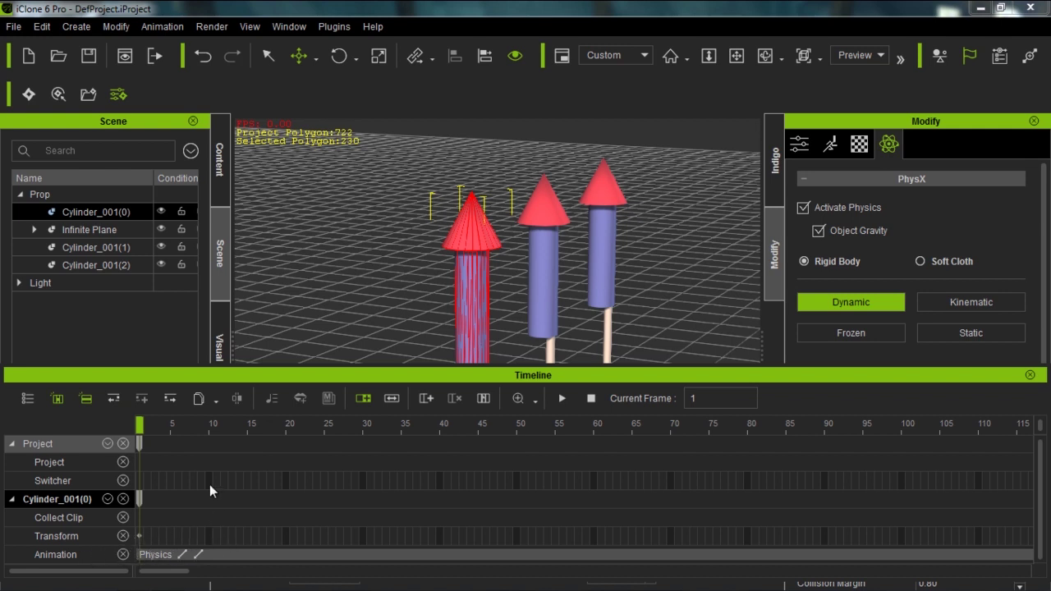
- Remove the object animation from the front rocket, play back the scene to check it, and close the timeline
right_click(471, 287)
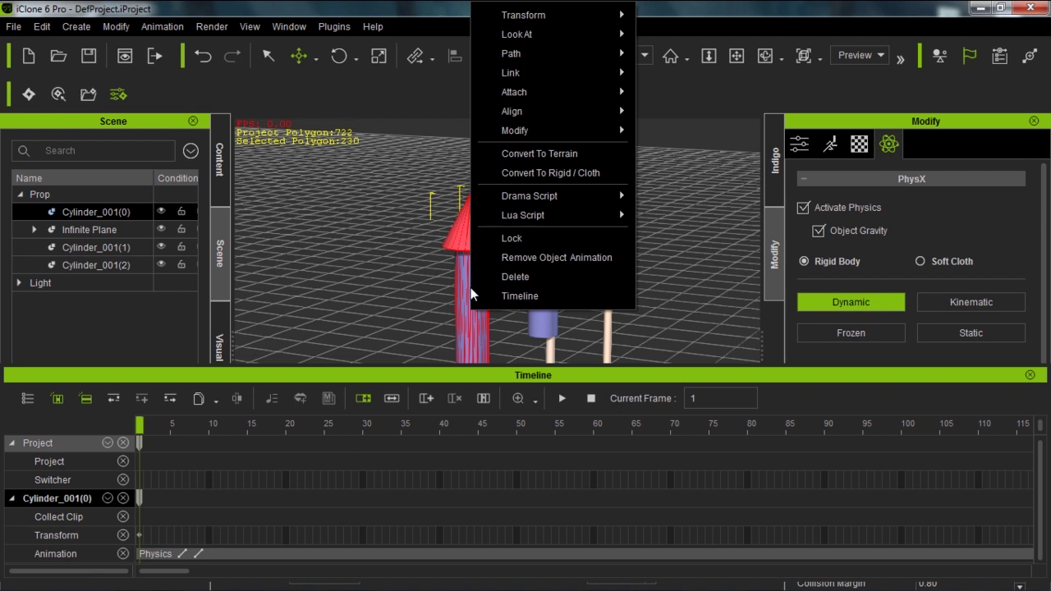
left_click(522, 259)
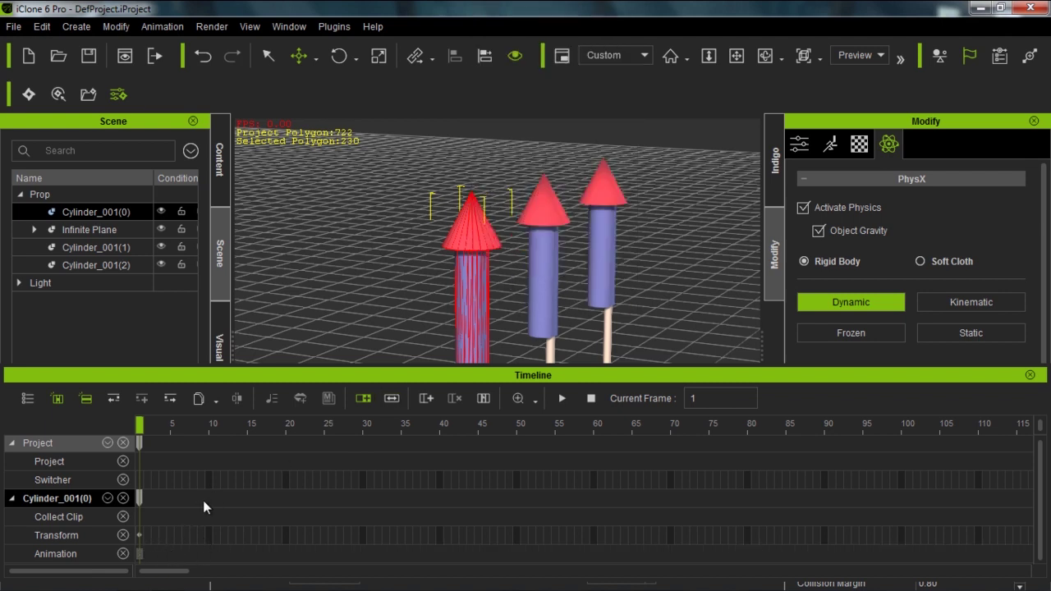
key("space")
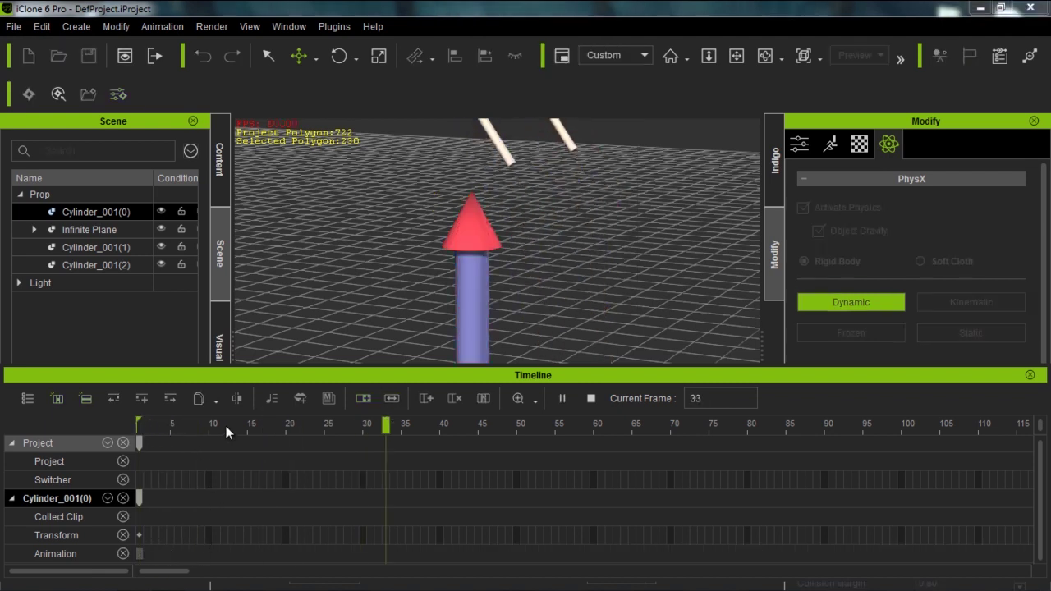
key("space")
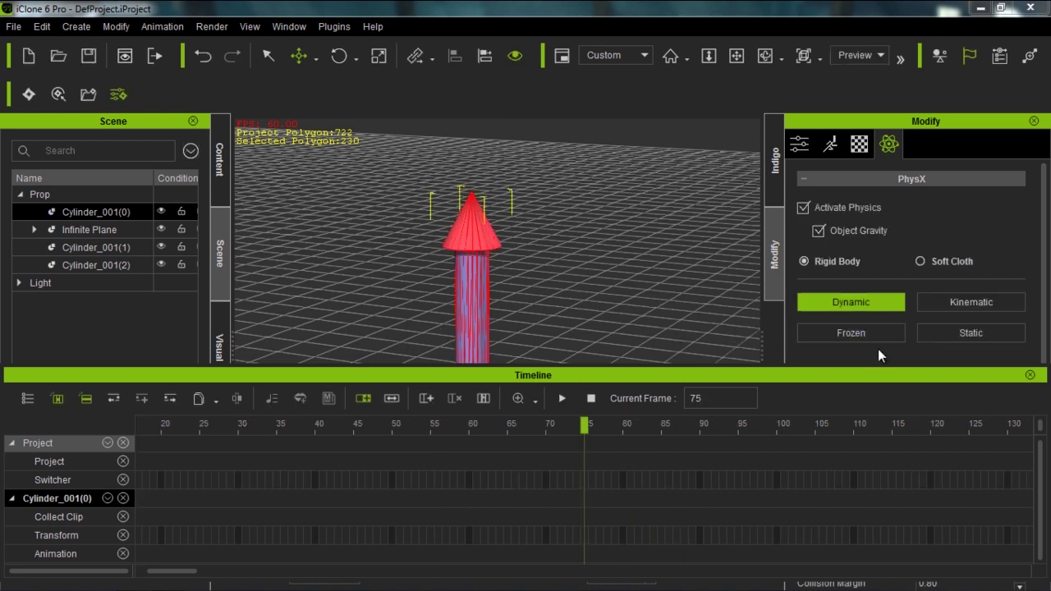
left_click(1029, 375)
left_click(399, 573)
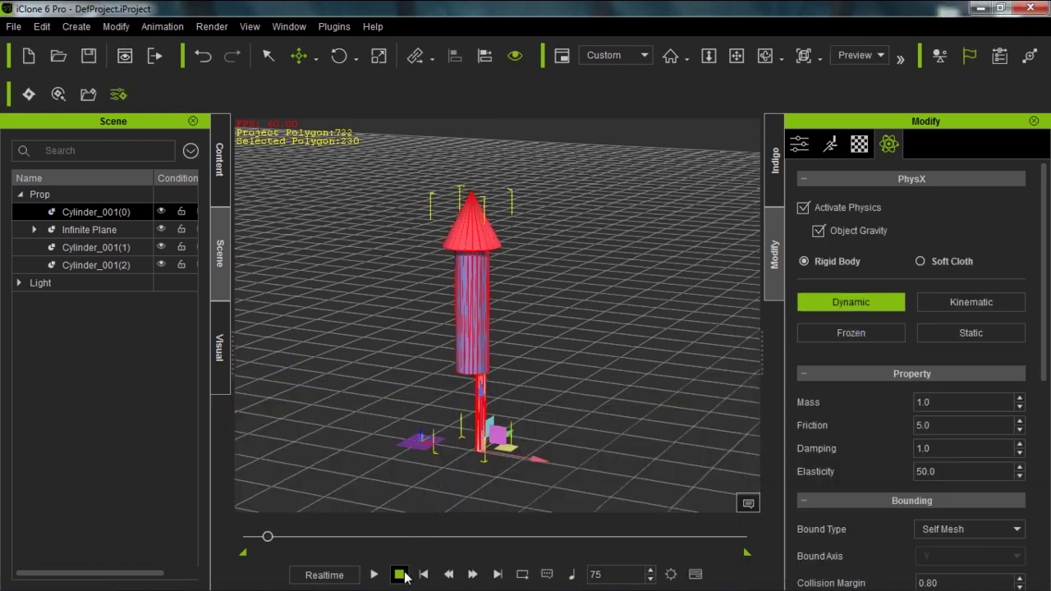
- Remove the object animation from the middle and rear rockets
left_click(547, 295)
right_click(548, 270)
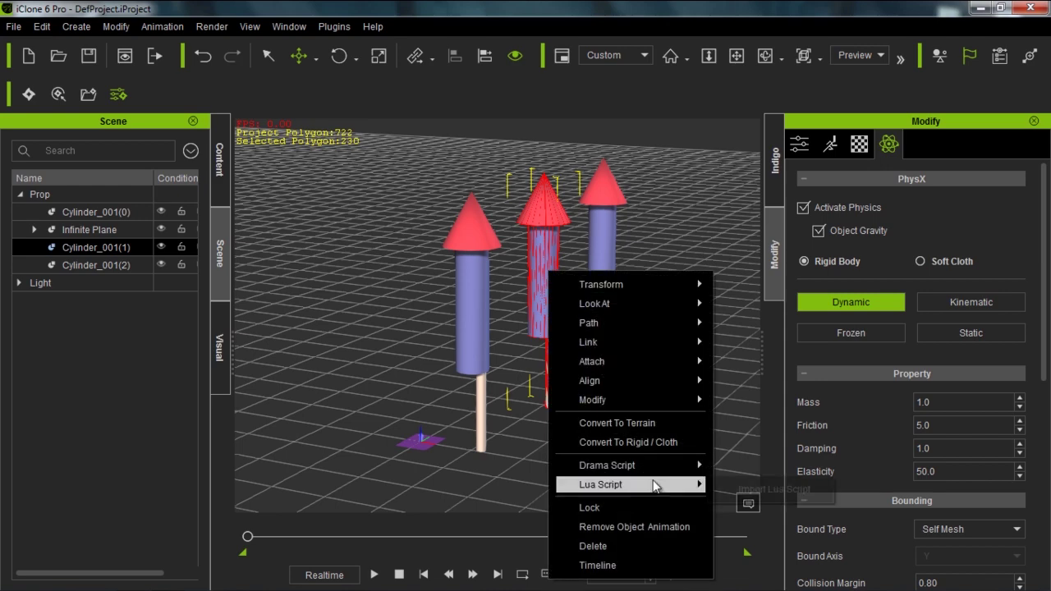
left_click(616, 528)
left_click(599, 250)
right_click(600, 240)
left_click(687, 495)
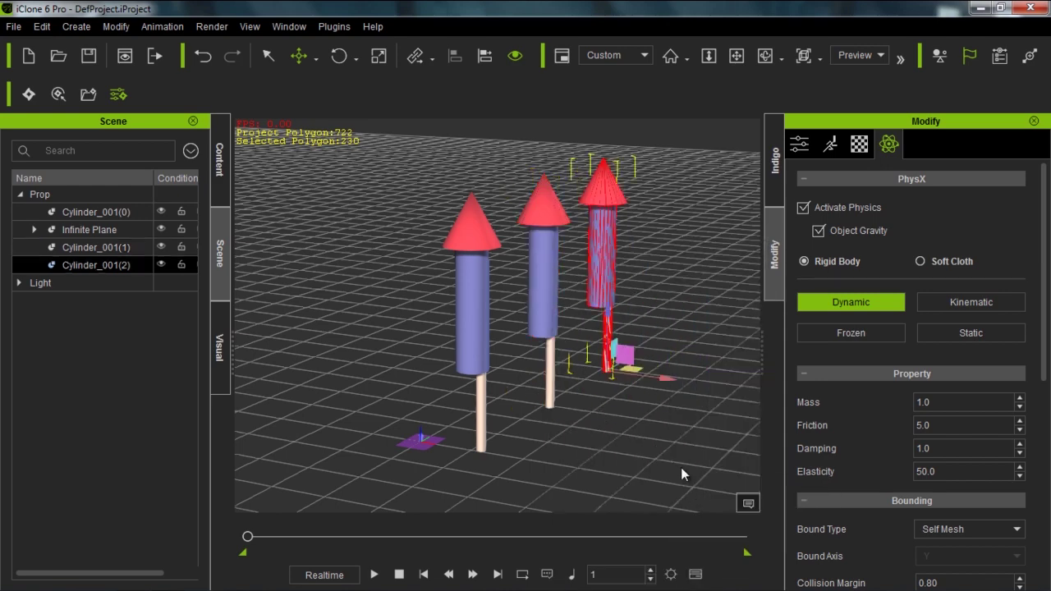
- Turn the physics simulation back on and show the middle rocket's Rigid State track in the timeline
left_click(467, 332)
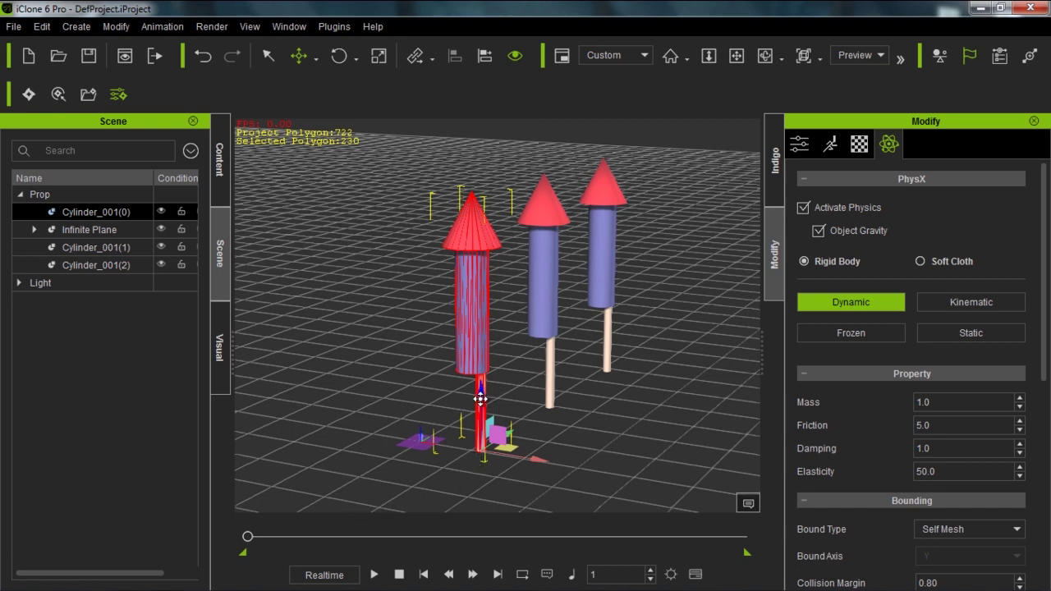
left_click(936, 57)
left_click(549, 270)
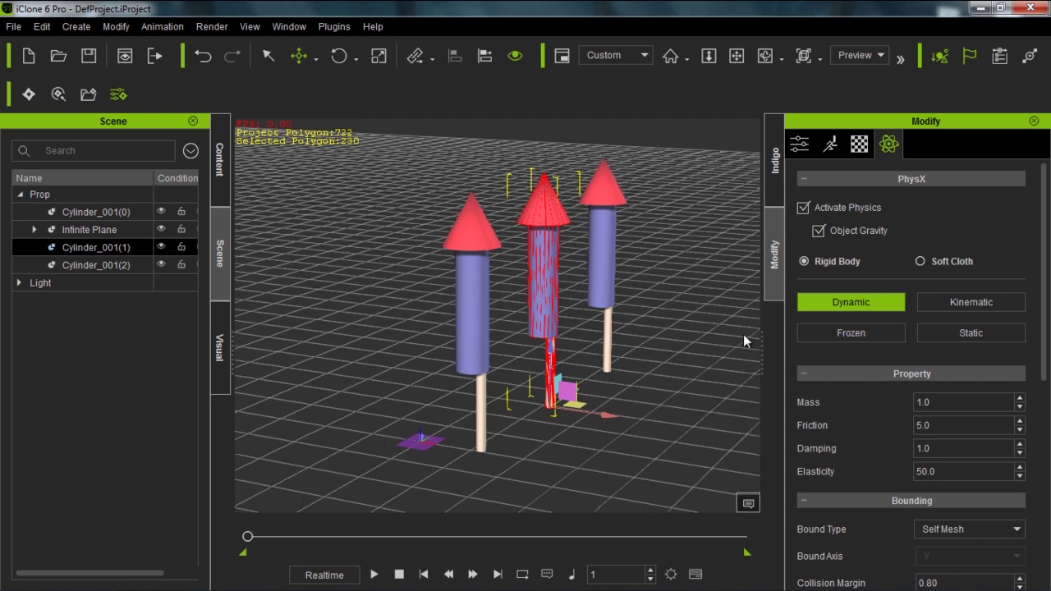
key("F3")
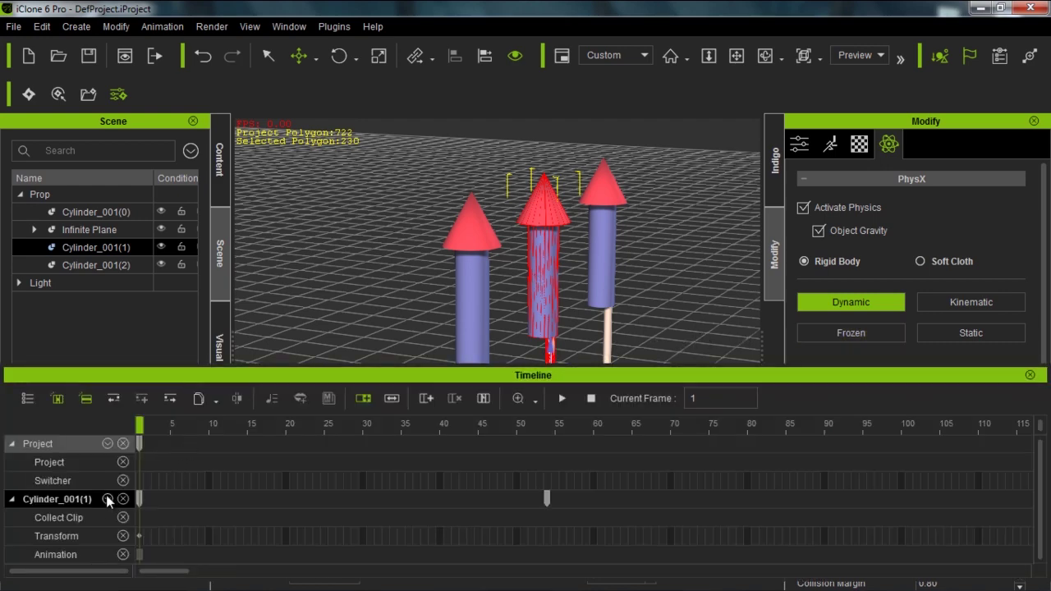
scroll(296, 510, "down", 1)
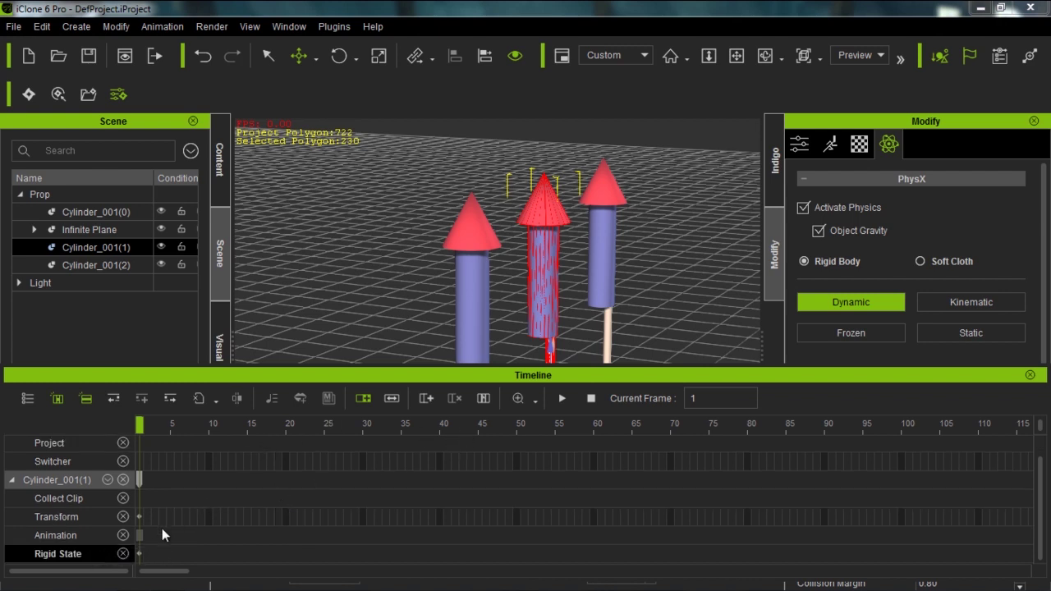
- Key the middle rocket's rigid state as Frozen at frame 1 and Dynamic at frame 30, and return to frame 1
left_click(862, 334)
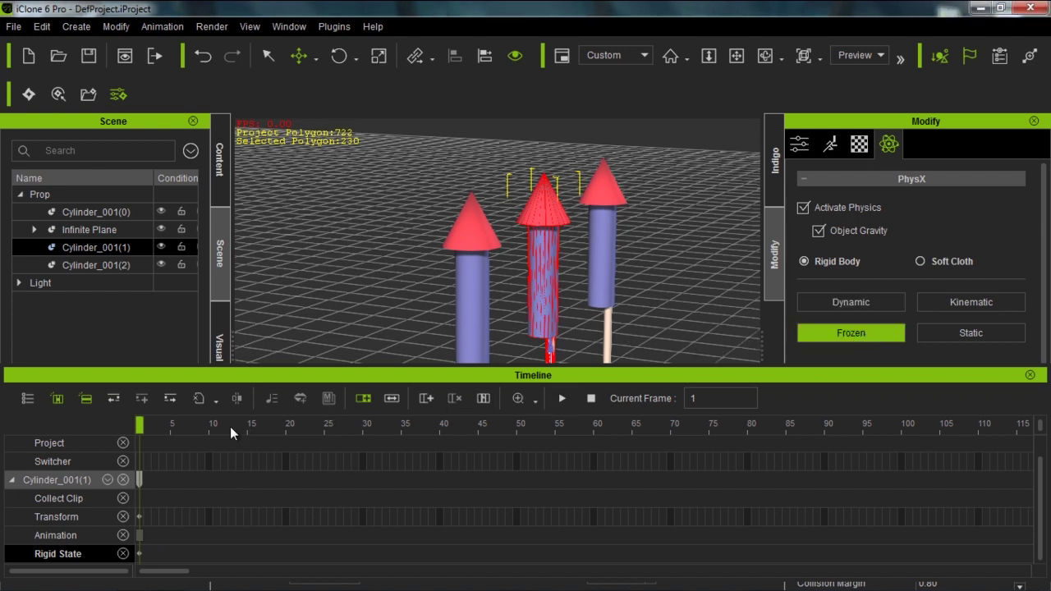
left_click_drag(179, 429, 360, 424)
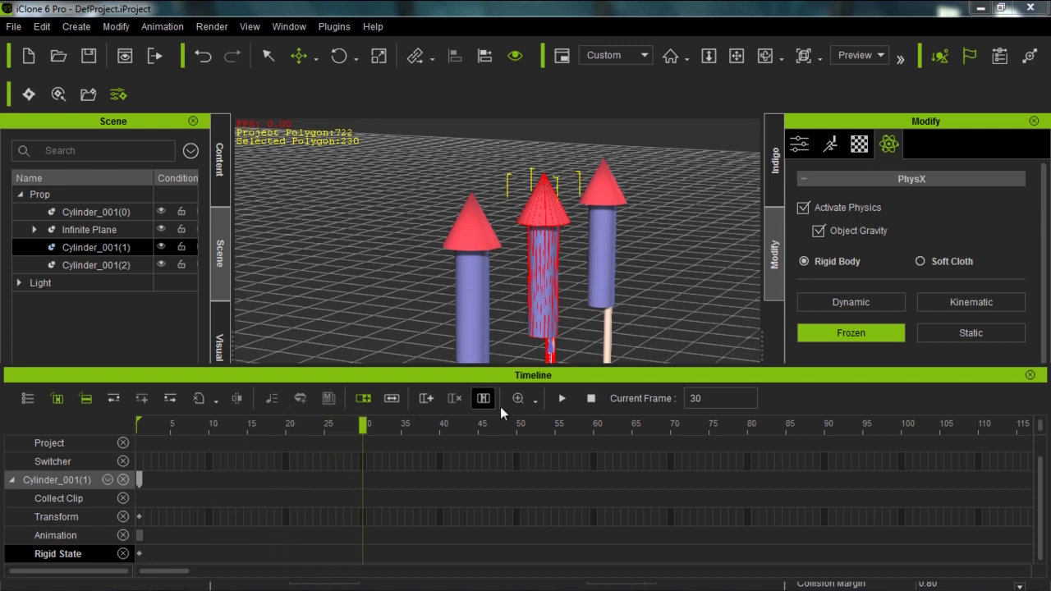
left_click(845, 302)
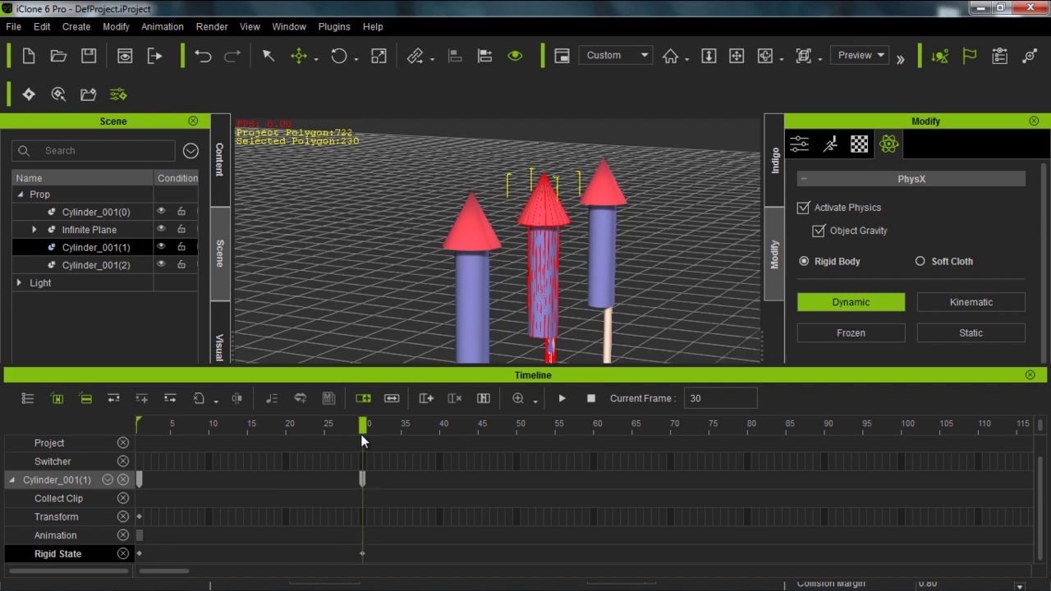
mouse_move(360, 433)
left_mouse_down()
mouse_move(119, 435)
mouse_move(361, 433)
left_mouse_up()
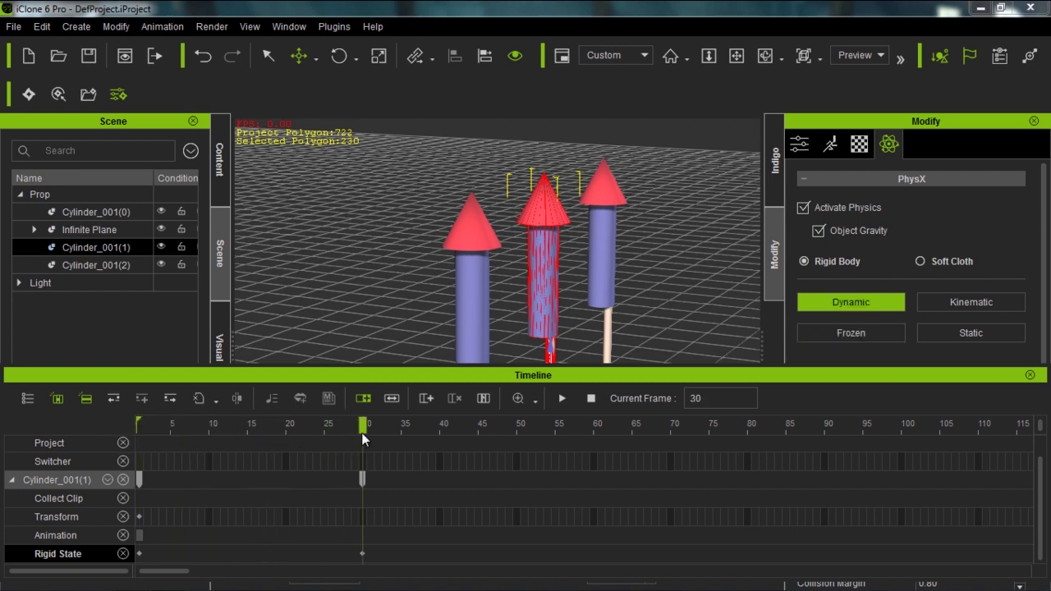
left_click_drag(362, 432, 129, 435)
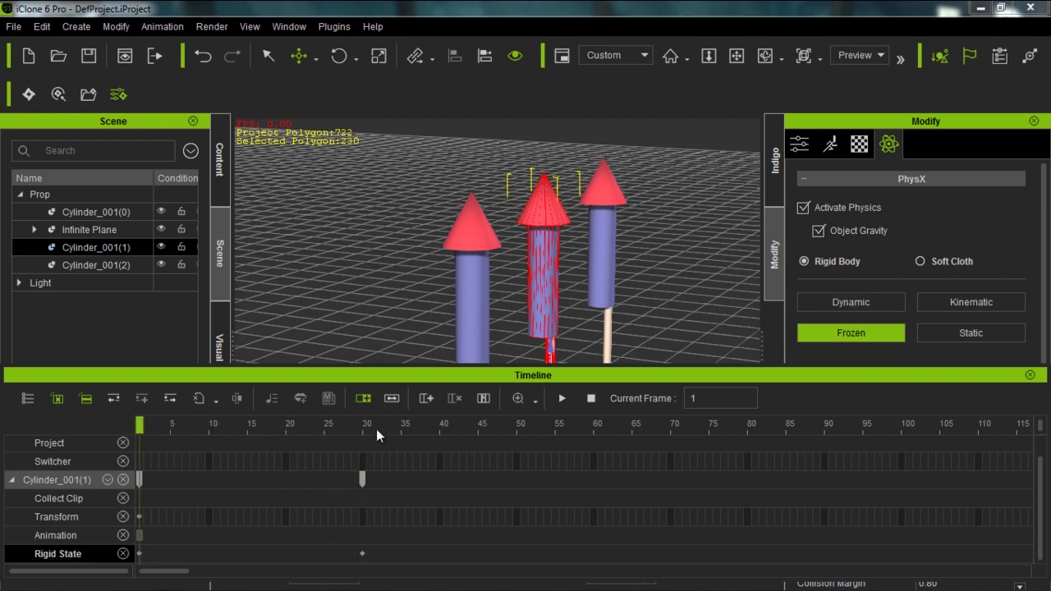
- Key the rear rocket's rigid state as Frozen at frame 1 and Dynamic at frame 60, and close the timeline
left_click(599, 248)
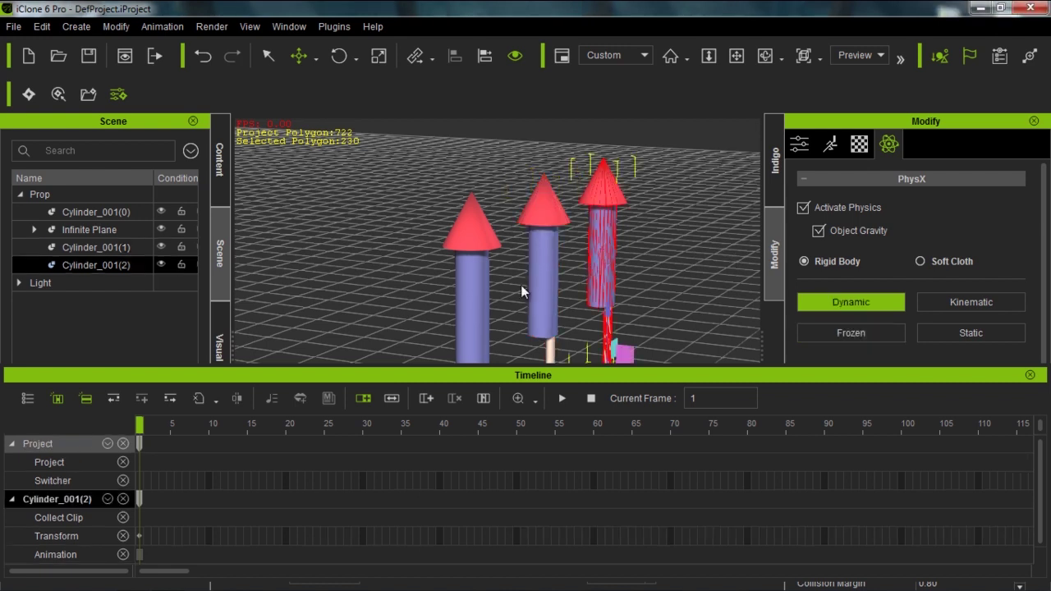
left_click(828, 330)
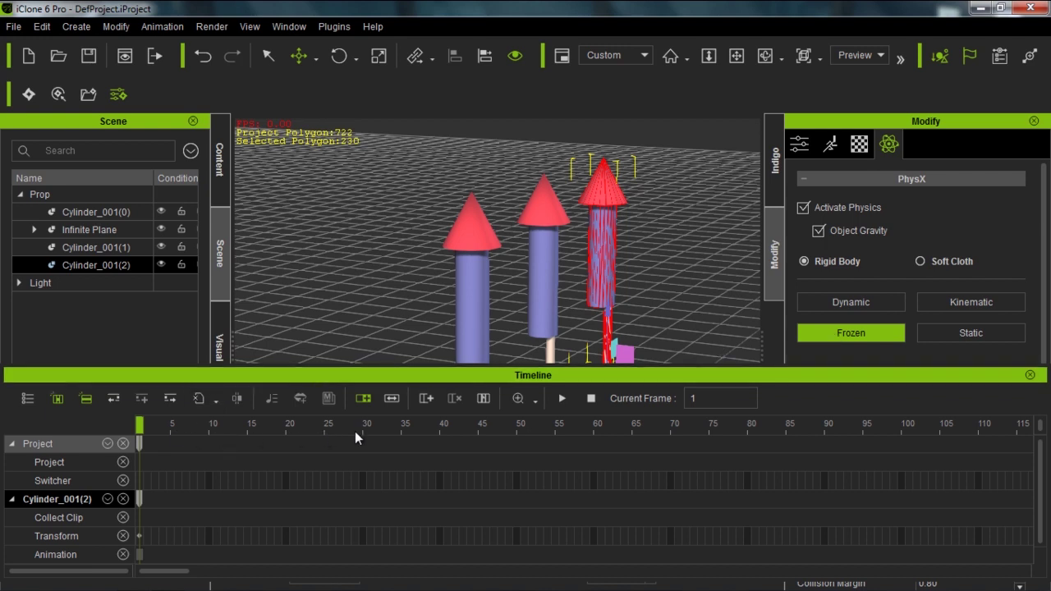
left_click_drag(329, 425, 595, 433)
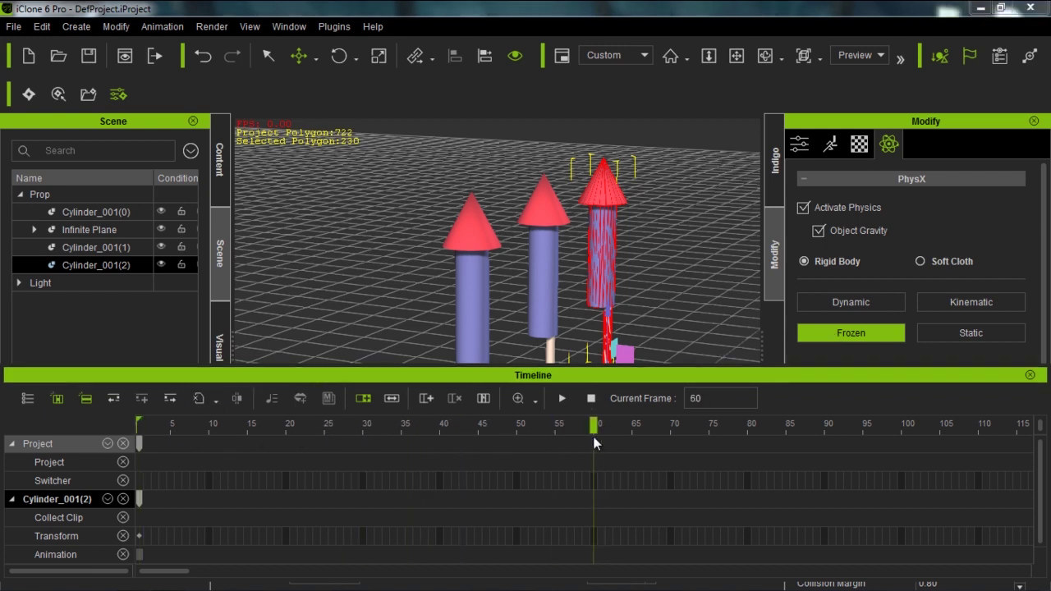
left_click(846, 302)
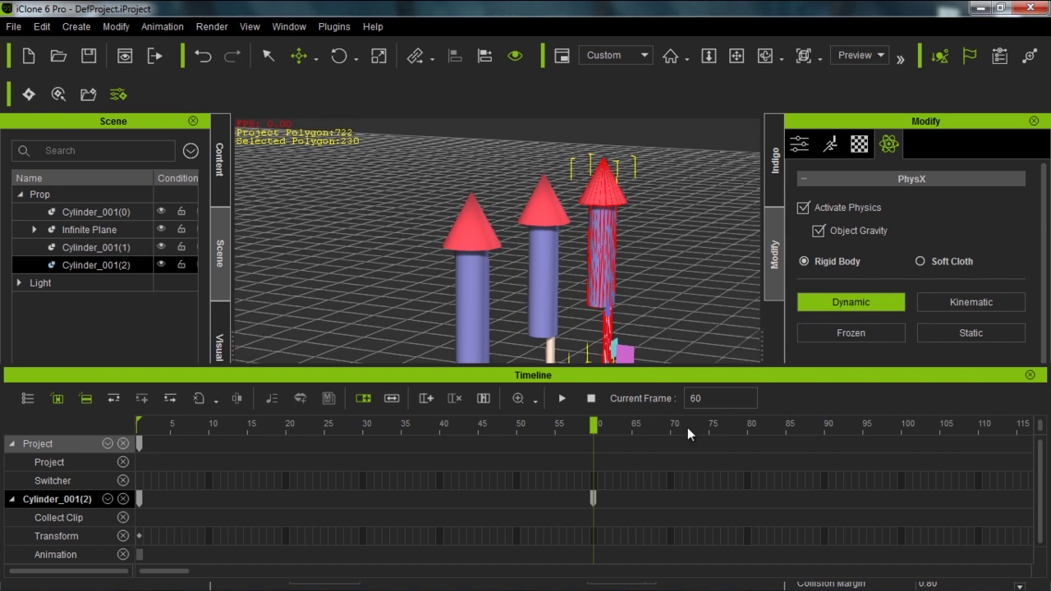
scroll(620, 517, "down", 1)
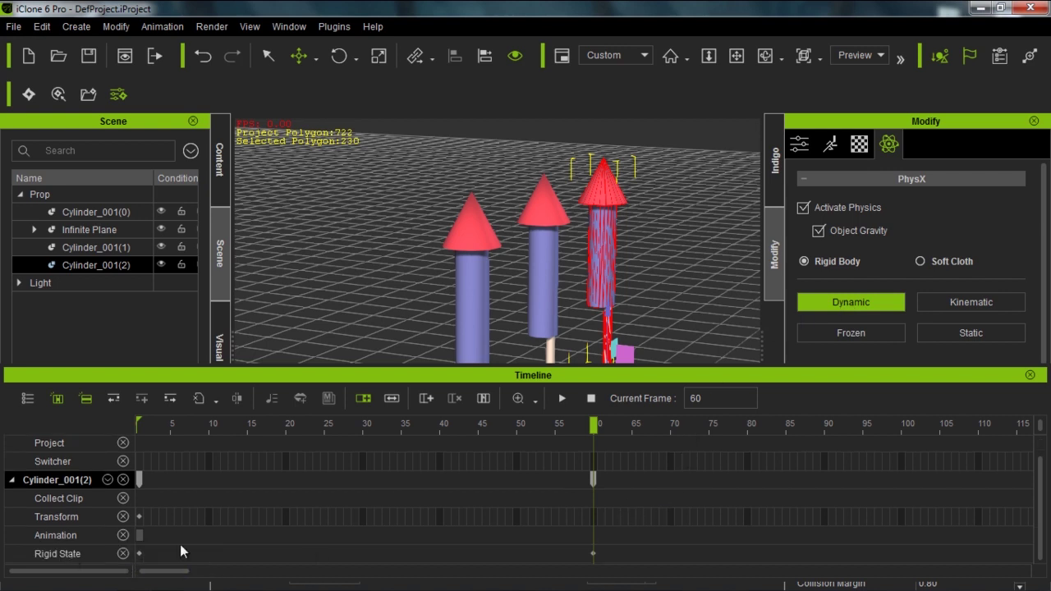
left_click(1029, 374)
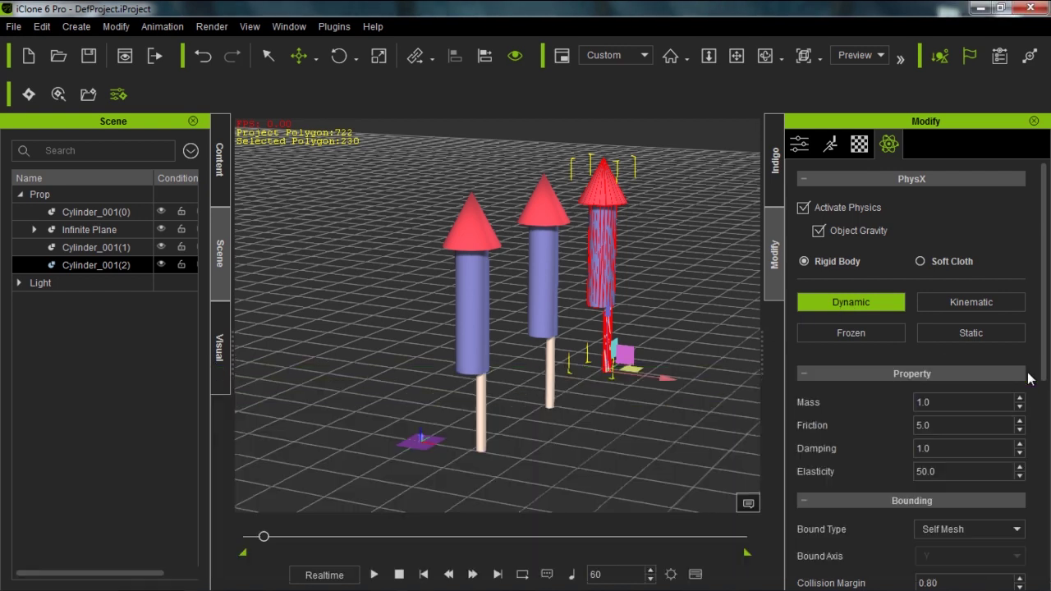
- Play back the staggered launch of the three rockets from the start and stop it
left_click(399, 574)
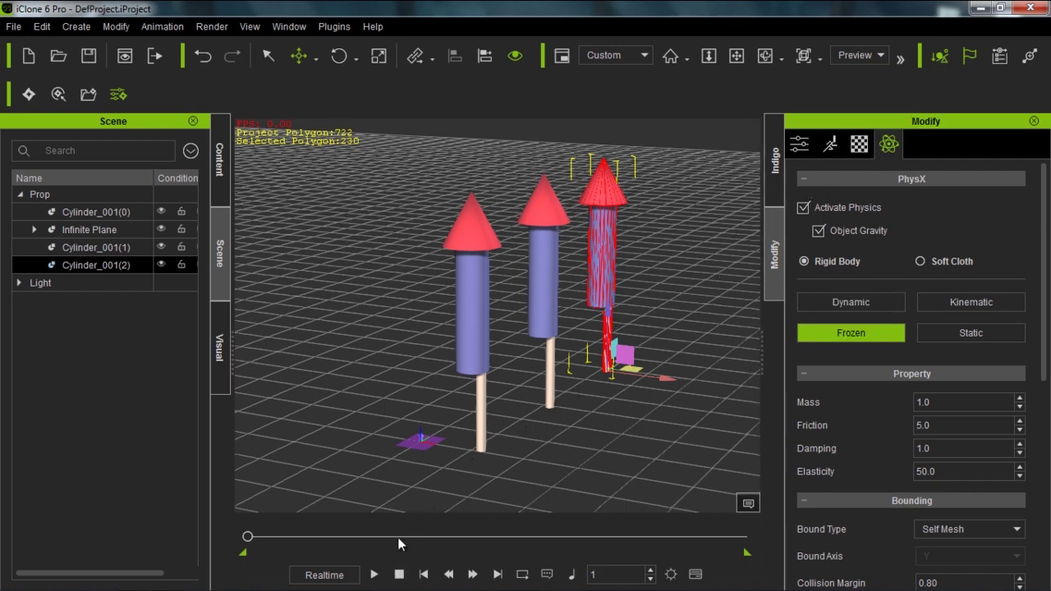
left_click(374, 574)
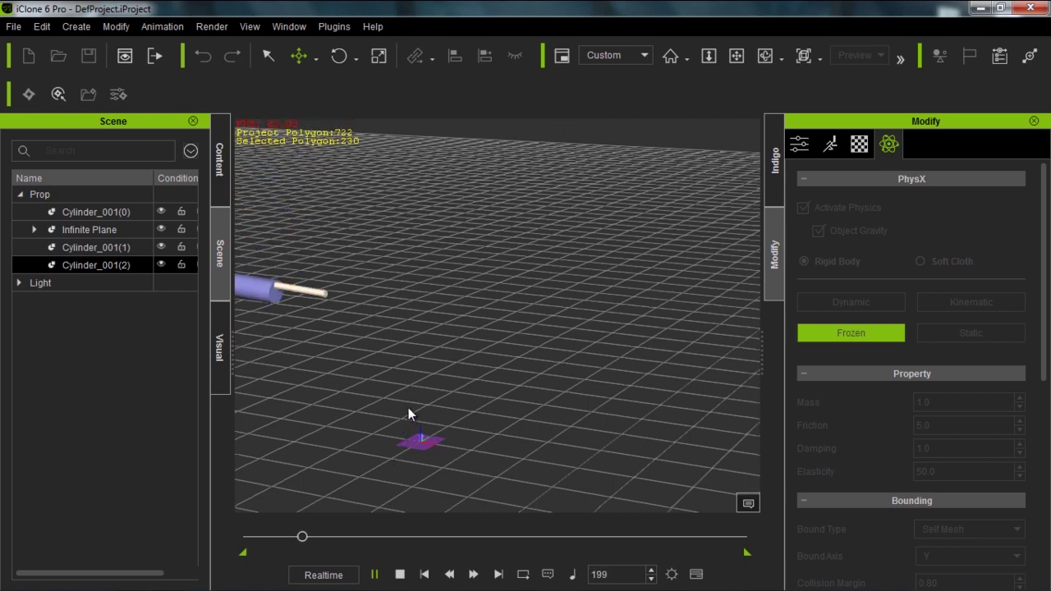
left_click(399, 574)
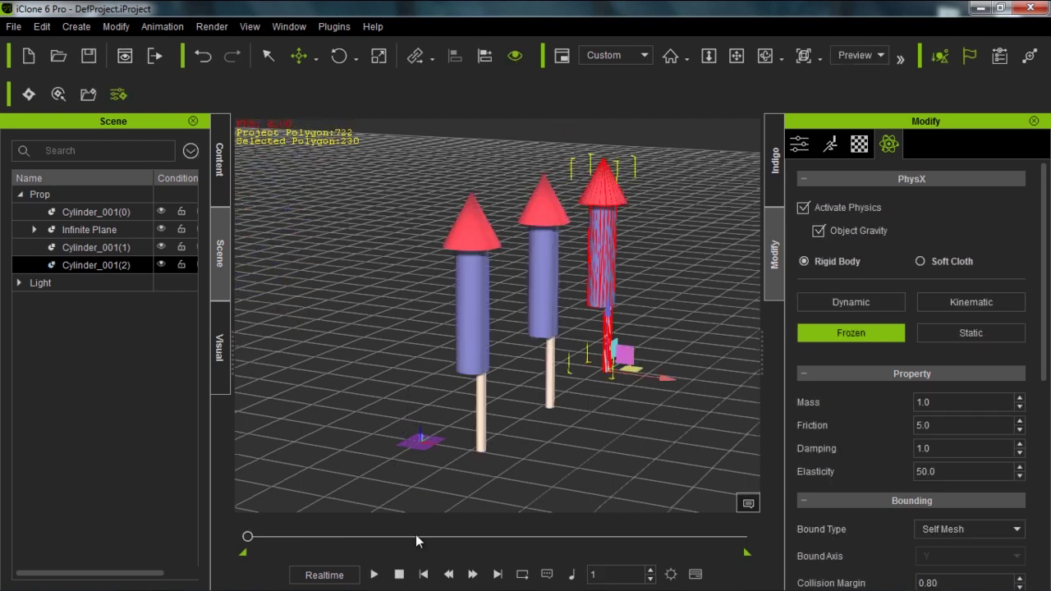
- Play back the launch again from a lower, wider view of the rockets and reset to the first frame
middle_click_drag(409, 319, 533, 398)
scroll(506, 334, "down", 2)
middle_click_drag(444, 329, 533, 367)
left_click(373, 575)
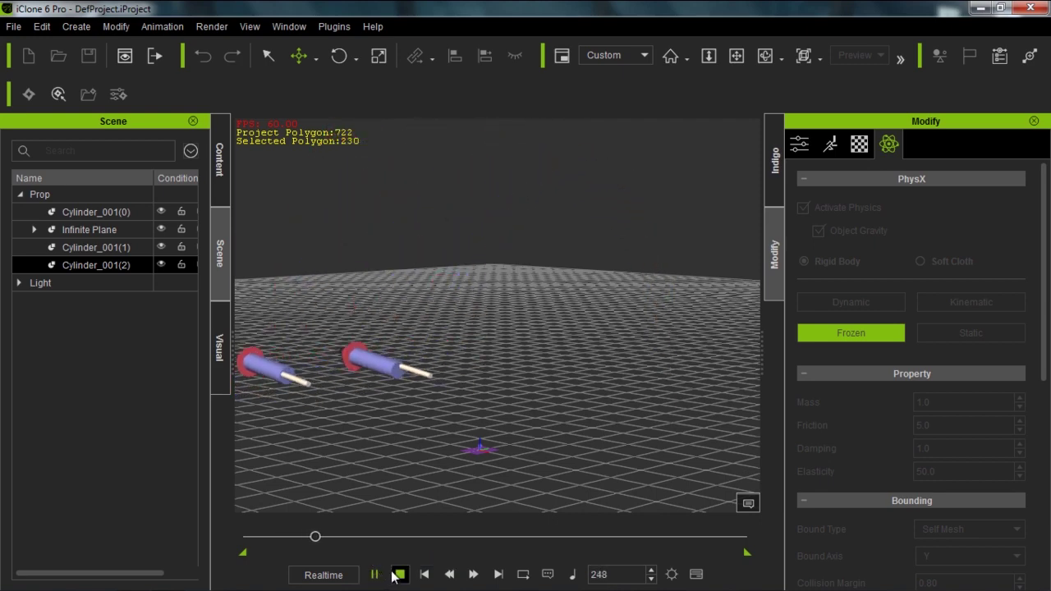
left_click(399, 574)
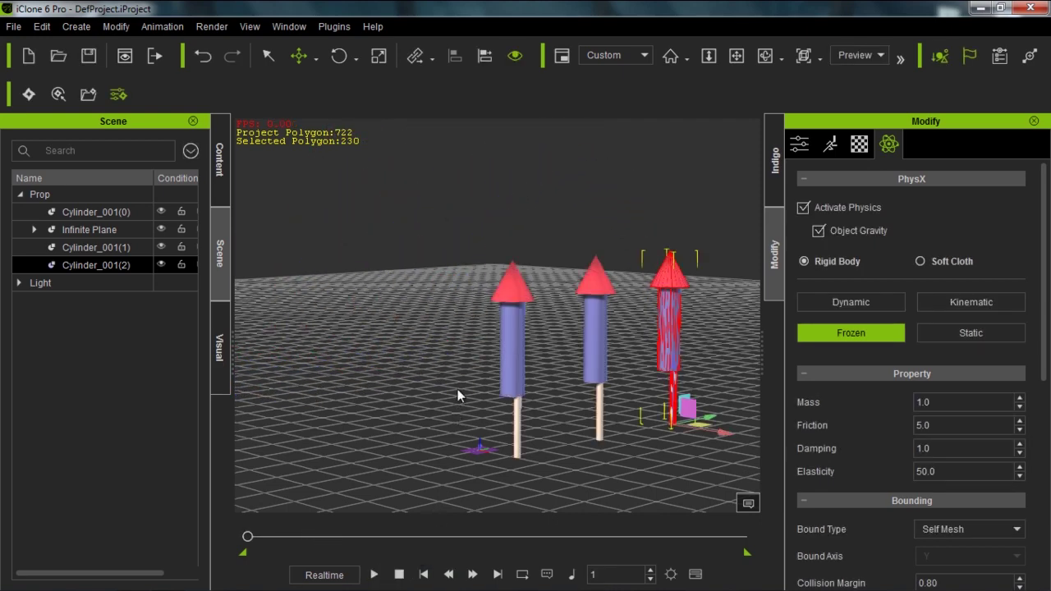
- Lower the middle rocket's center of mass with a Z offset of -80.6
right_click_drag(551, 381, 527, 416)
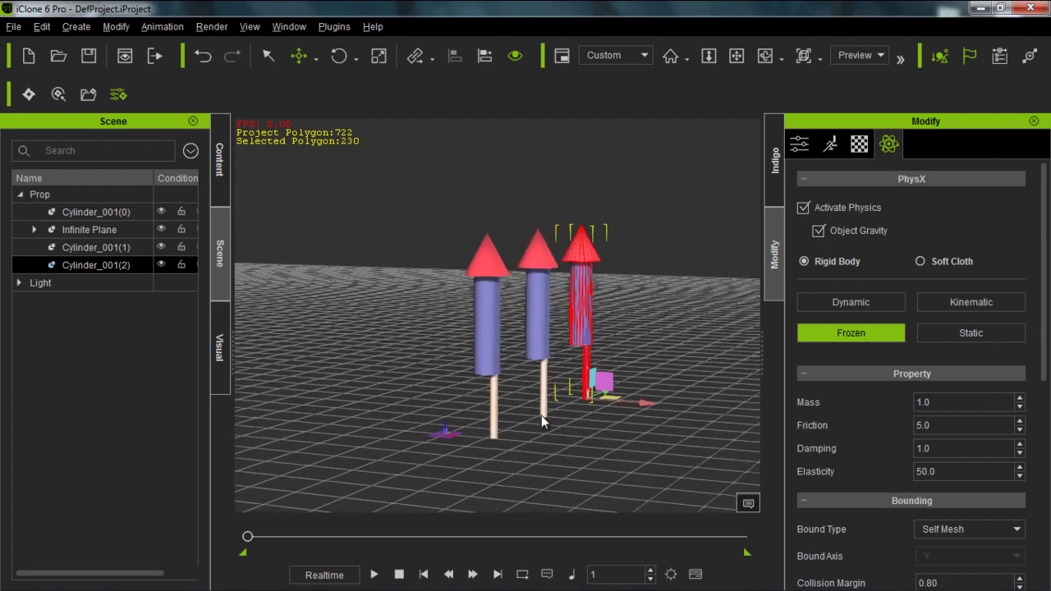
right_click_drag(639, 453, 675, 230)
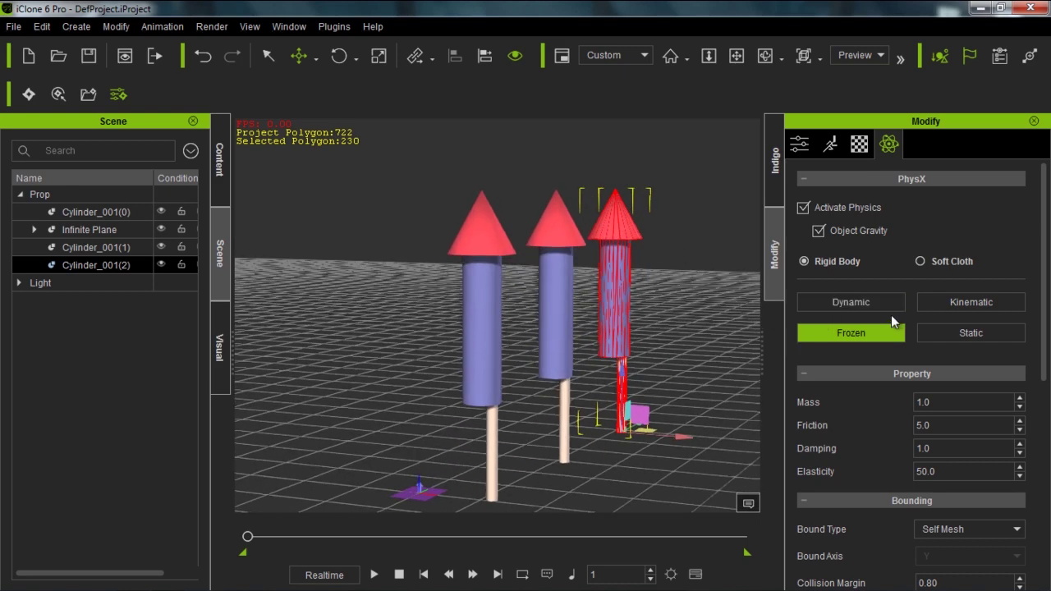
left_click_drag(1046, 301, 1048, 386)
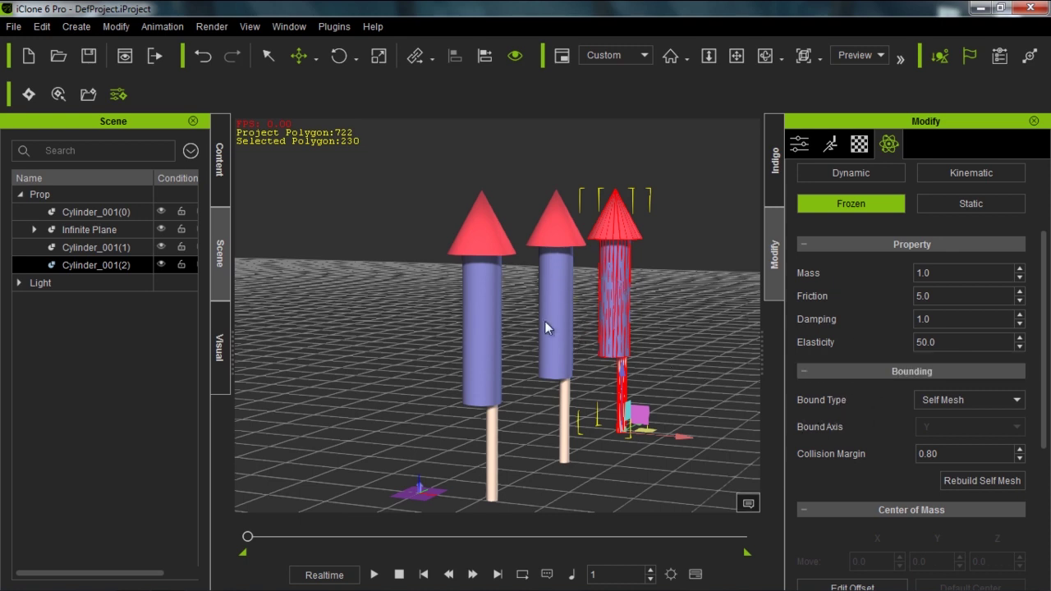
left_click_drag(1038, 326, 1040, 416)
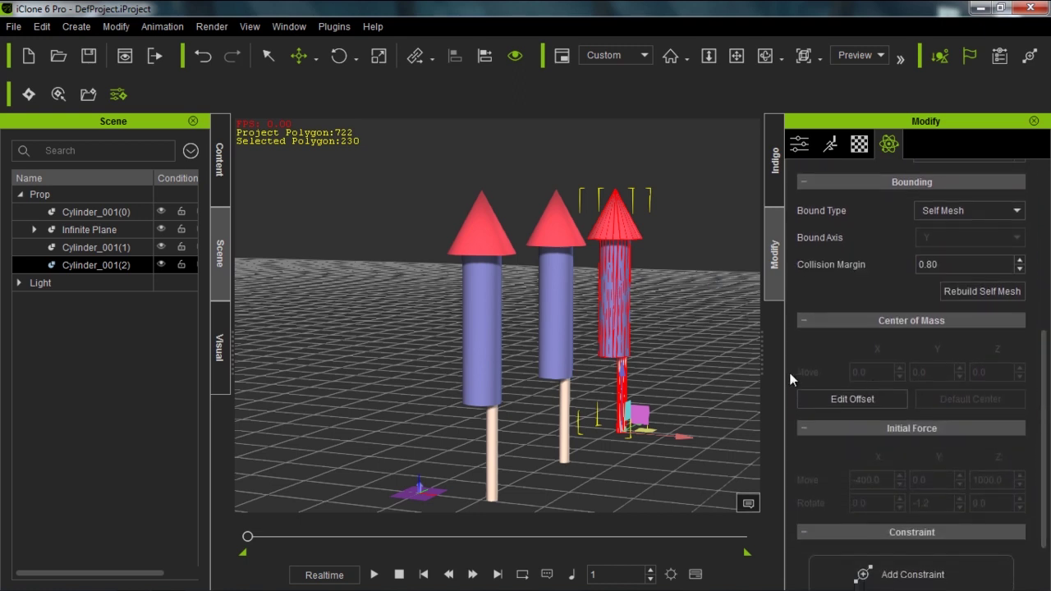
left_click(559, 324)
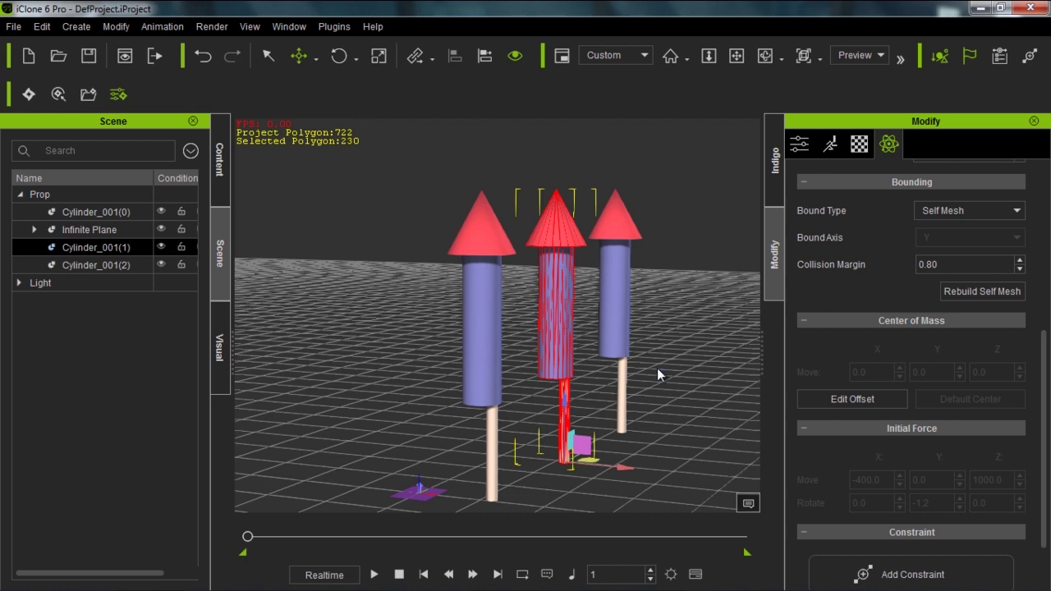
left_click(831, 399)
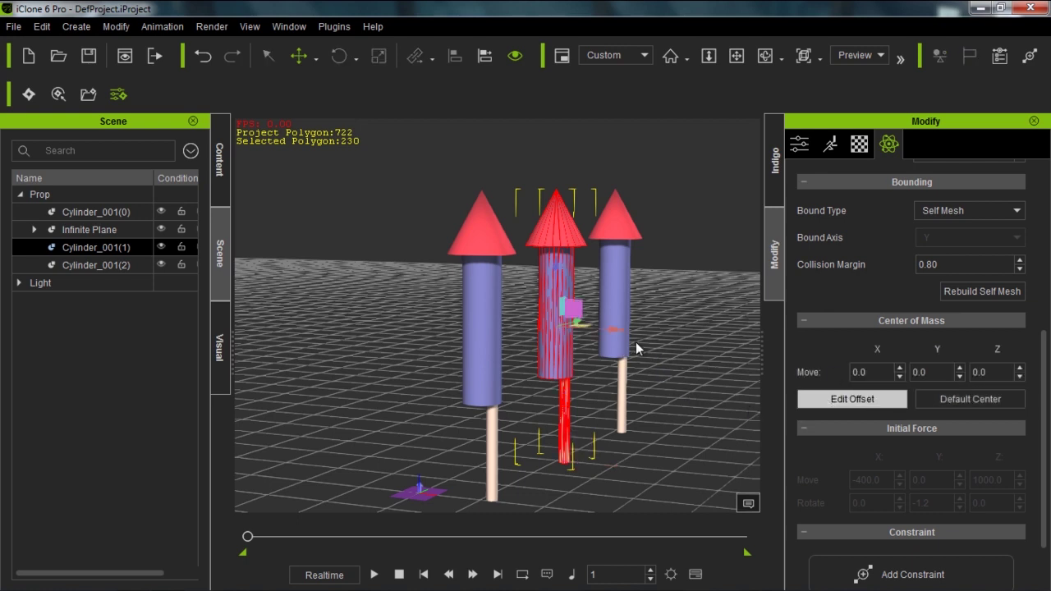
left_click_drag(556, 270, 555, 317)
- Lower the rear rocket's center of mass to its stick with a Z offset of -222.2, and finish editing the offset
left_click(613, 287)
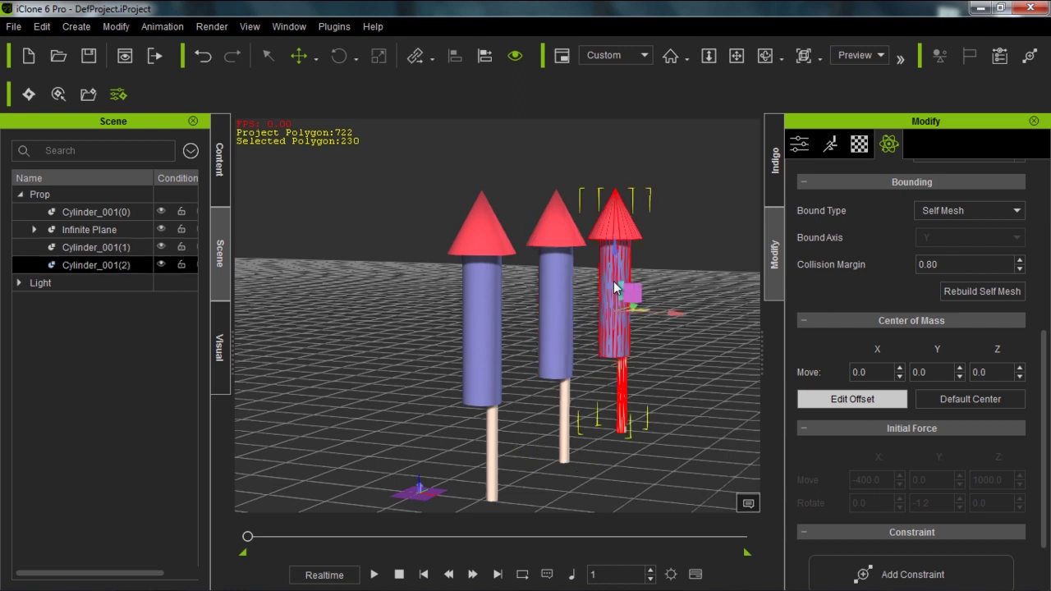
left_click(859, 394)
left_click_drag(616, 325, 617, 399)
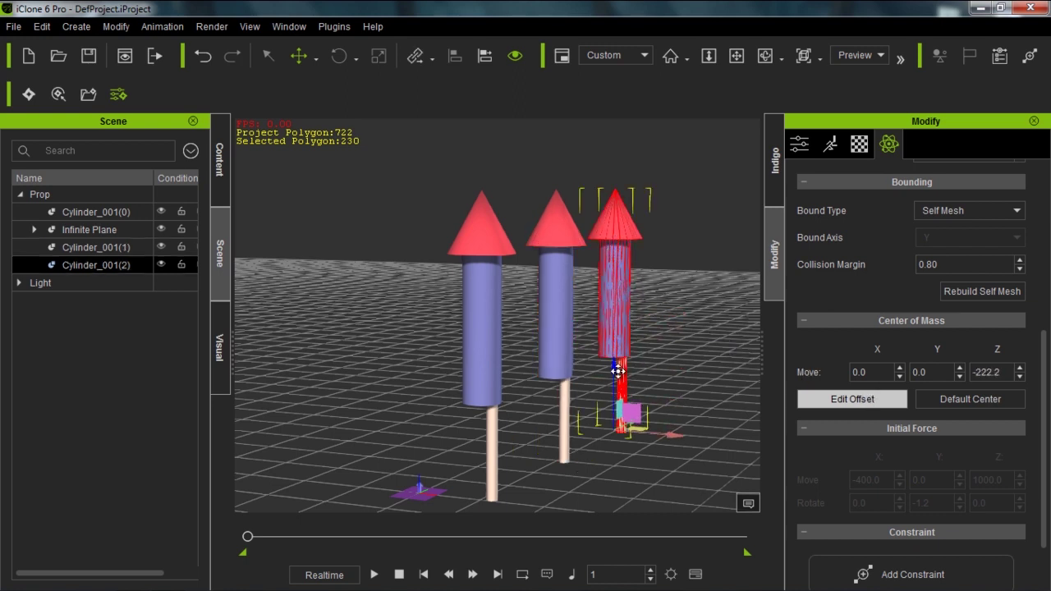
left_click(853, 398)
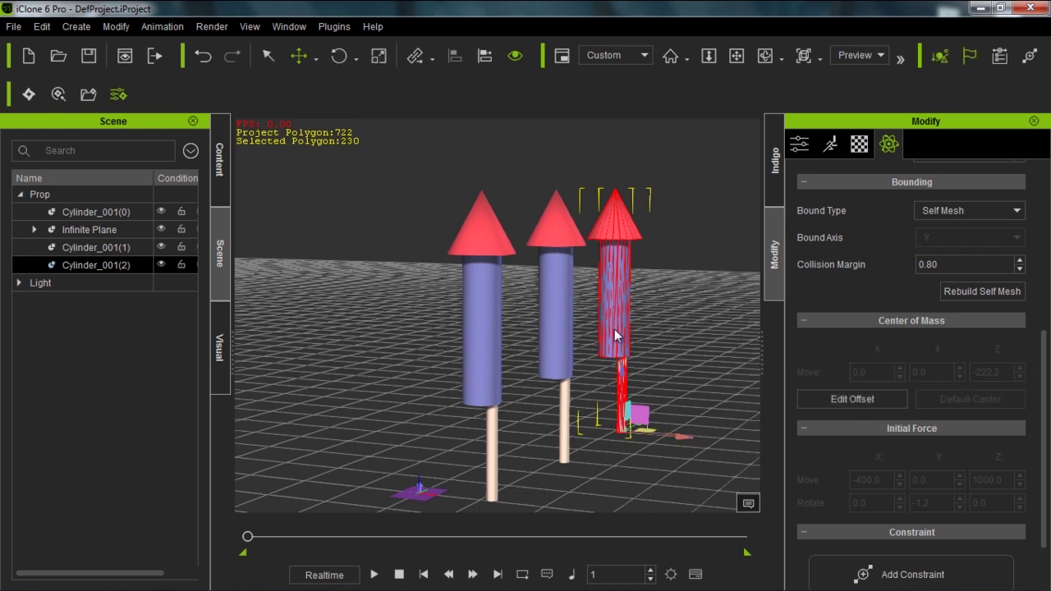
- Check the middle rocket's center of mass offset and leave offset editing
left_click(561, 310)
left_click(852, 398)
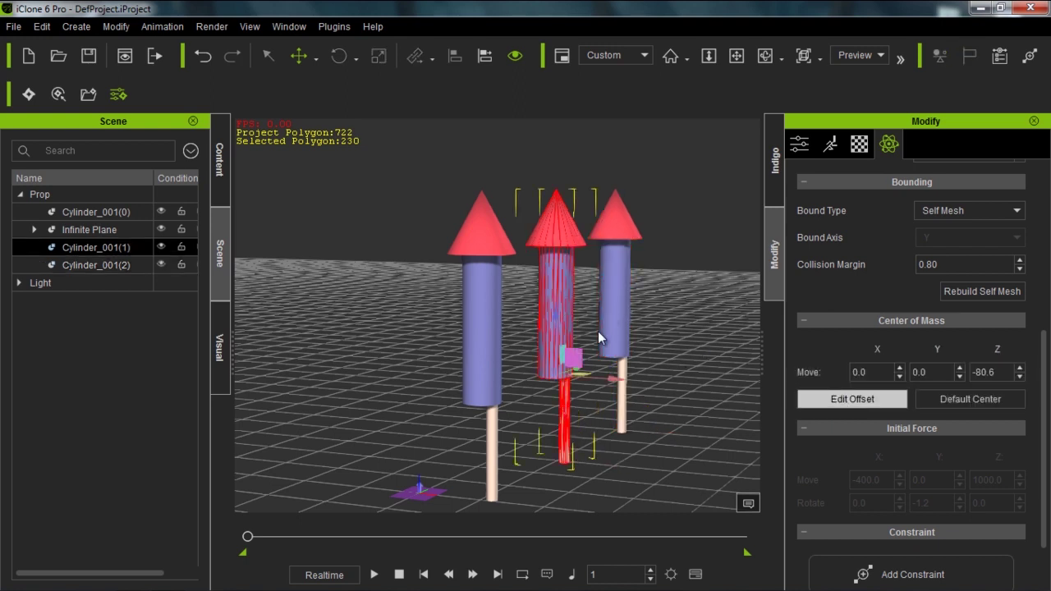
left_click(825, 398)
- Play back the launch with the shifted centers of mass and return to the start
right_click_drag(551, 341, 484, 407)
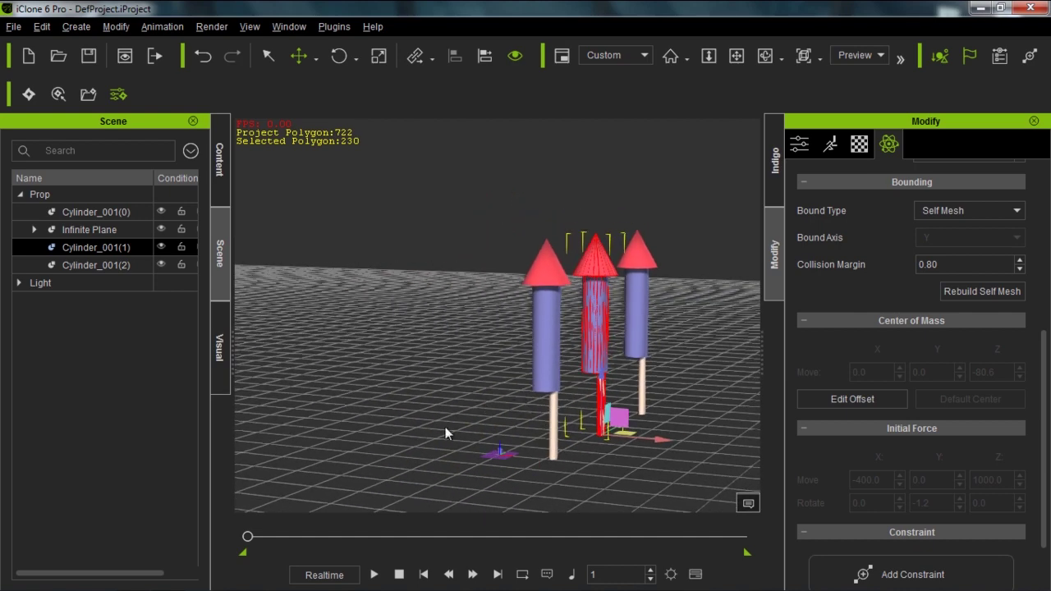
left_click(374, 574)
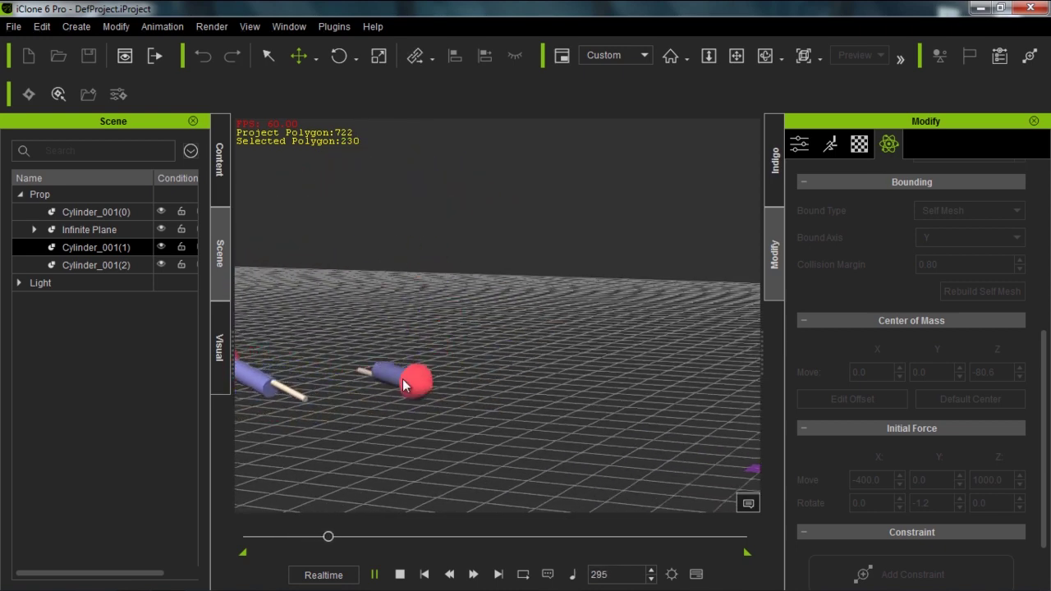
left_click(399, 575)
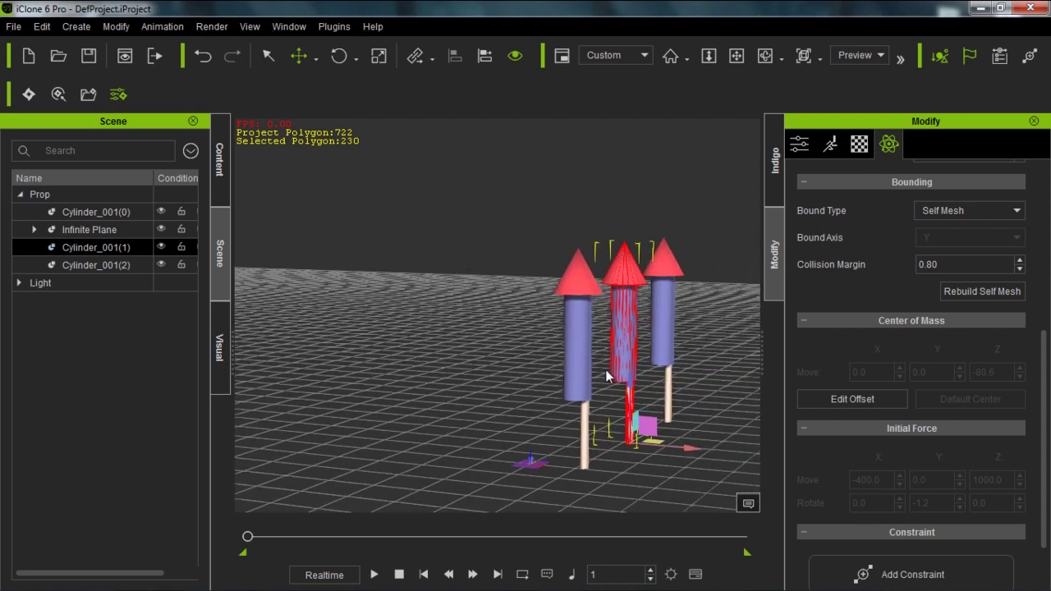
- Switch playback from Realtime to By Frame and play the launch from the other side of the rockets
right_click_drag(490, 397, 639, 345)
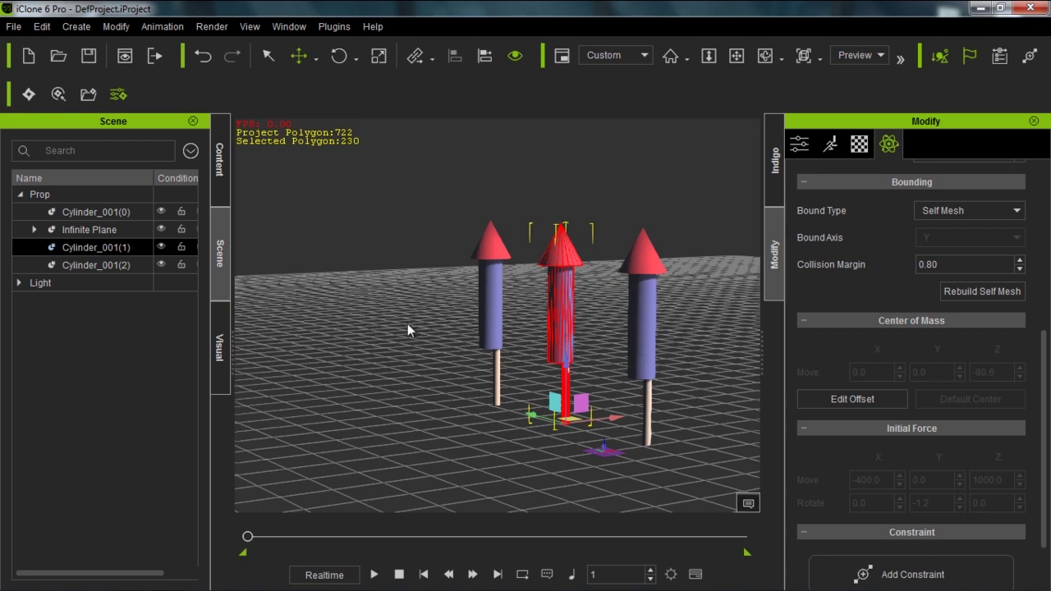
left_click(332, 576)
left_click(371, 574)
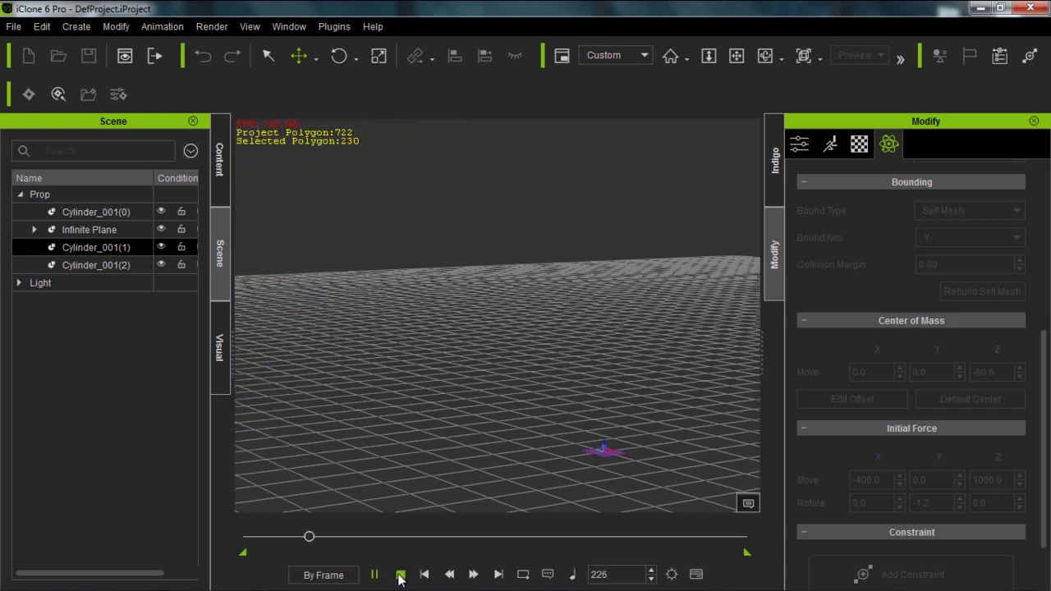
left_click(399, 574)
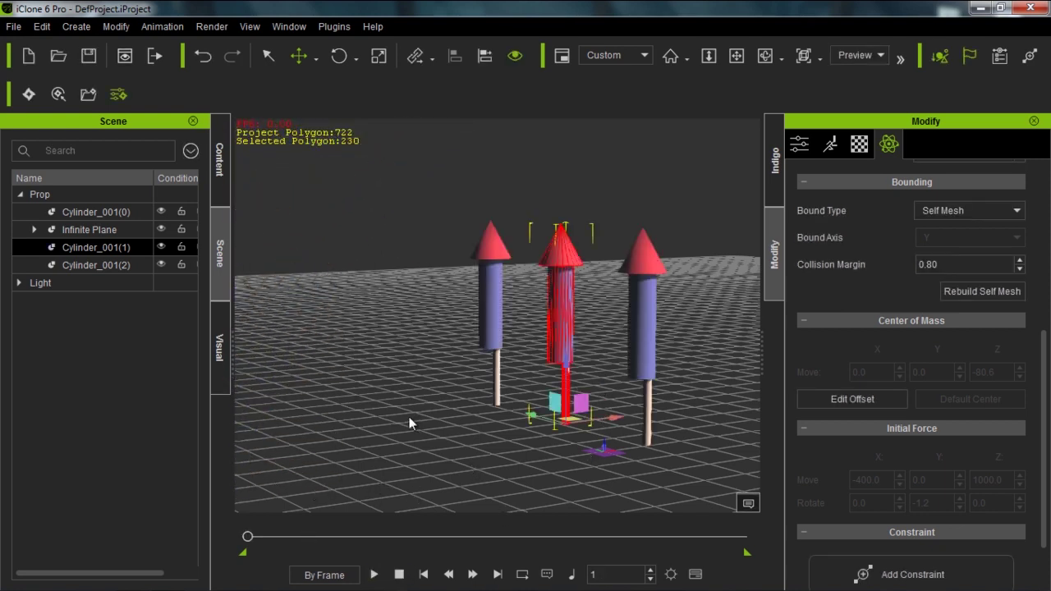